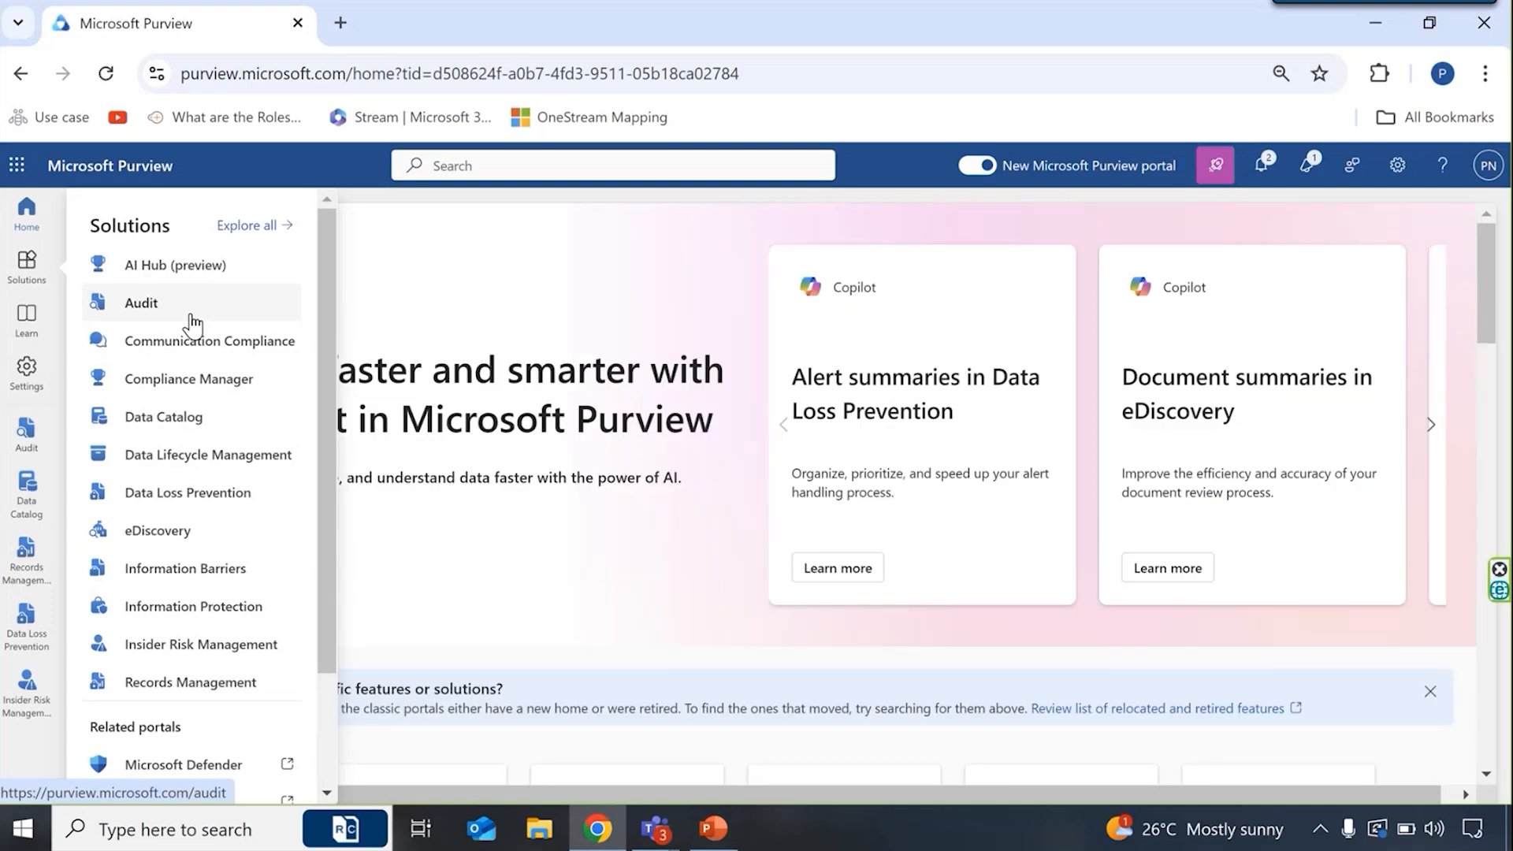
- Open the data assets under Data Catalog's catalog management and search for all assets with "*"
click(200, 431)
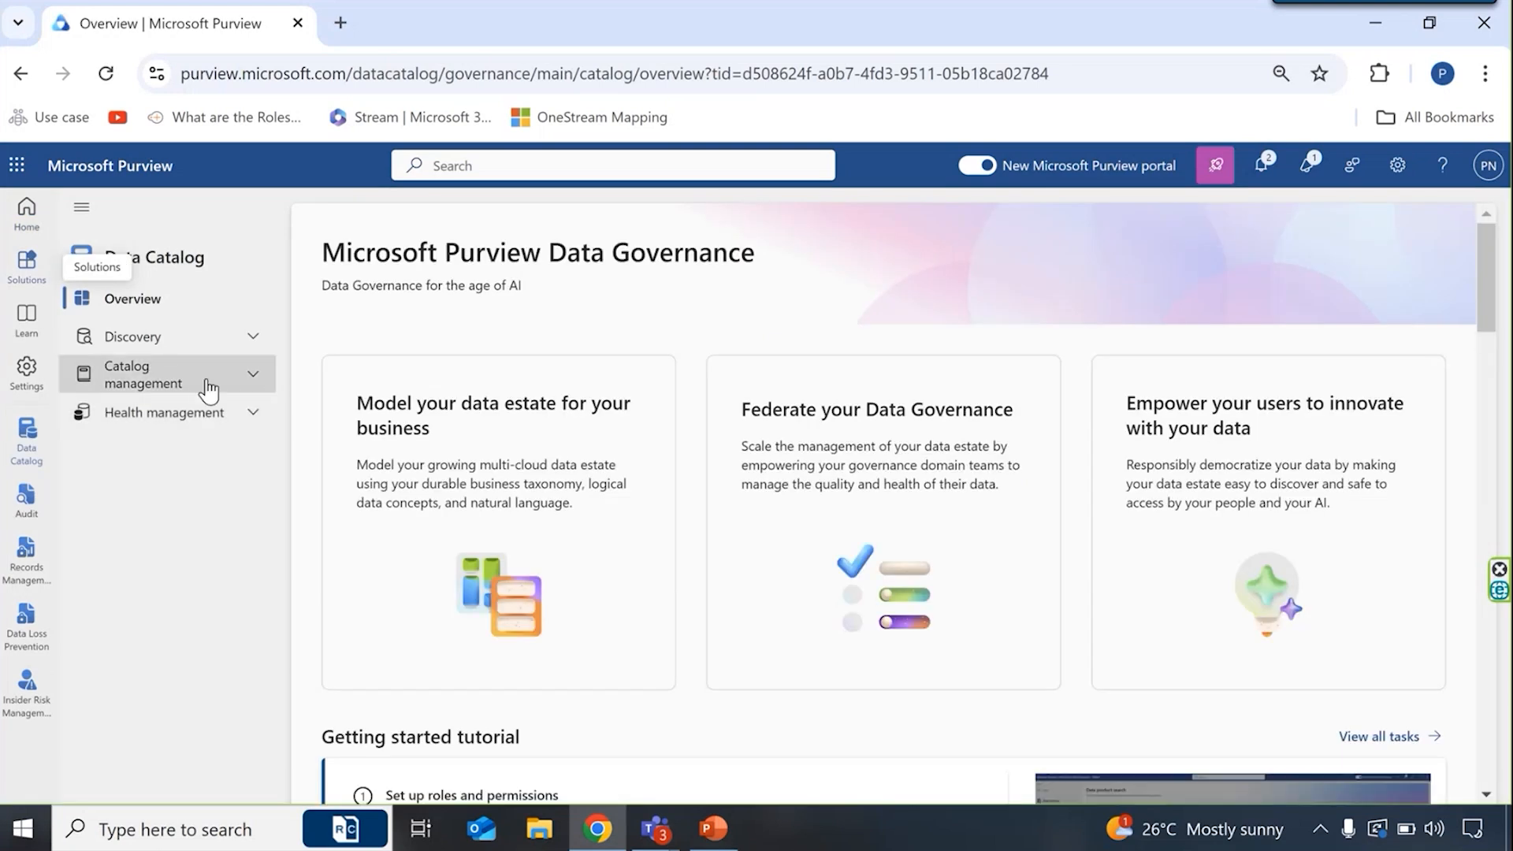
click(206, 386)
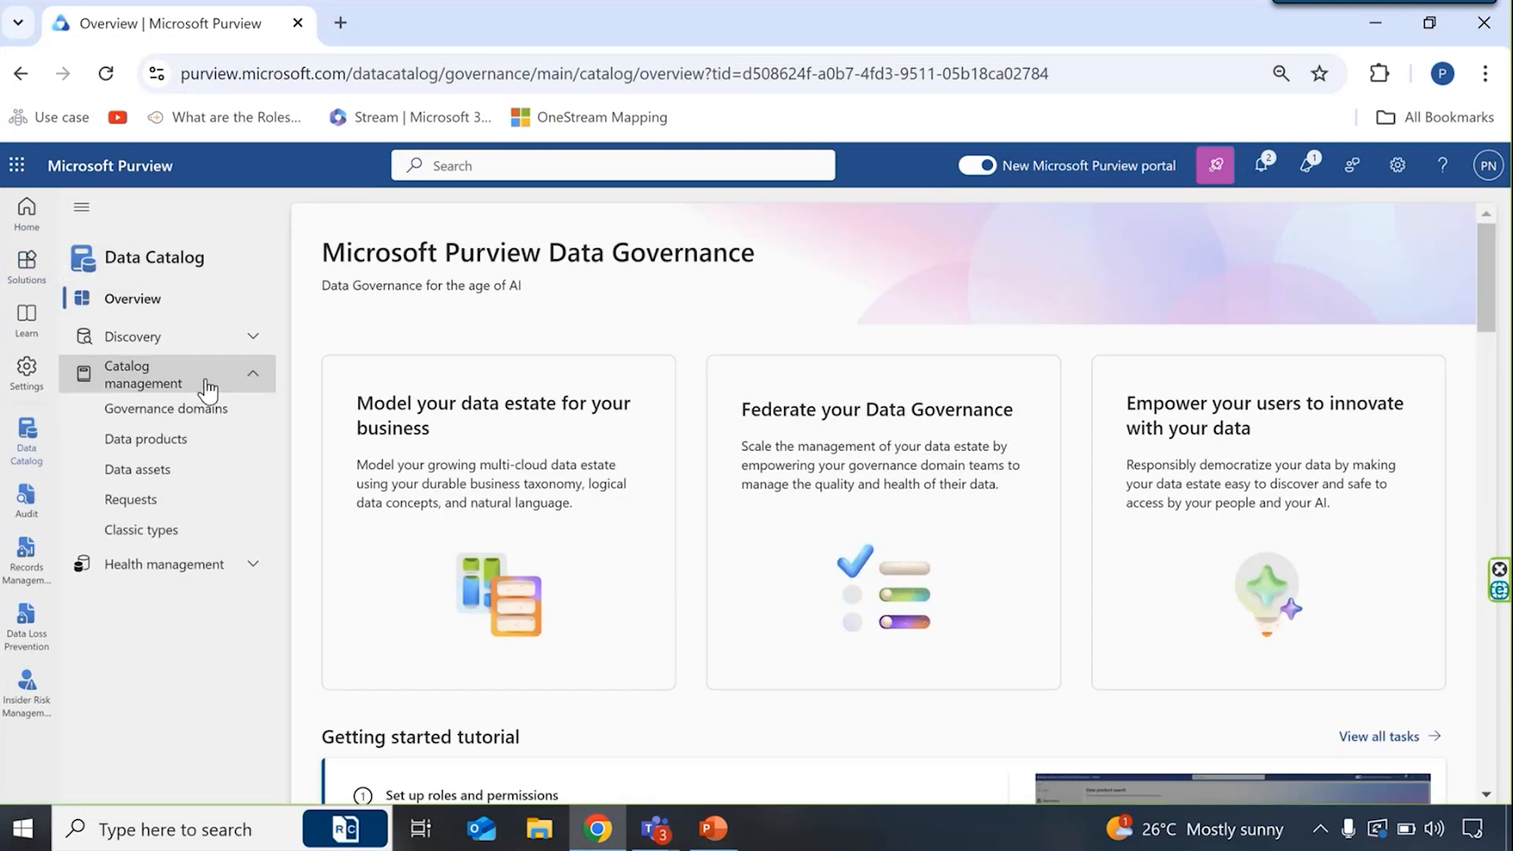
click(181, 473)
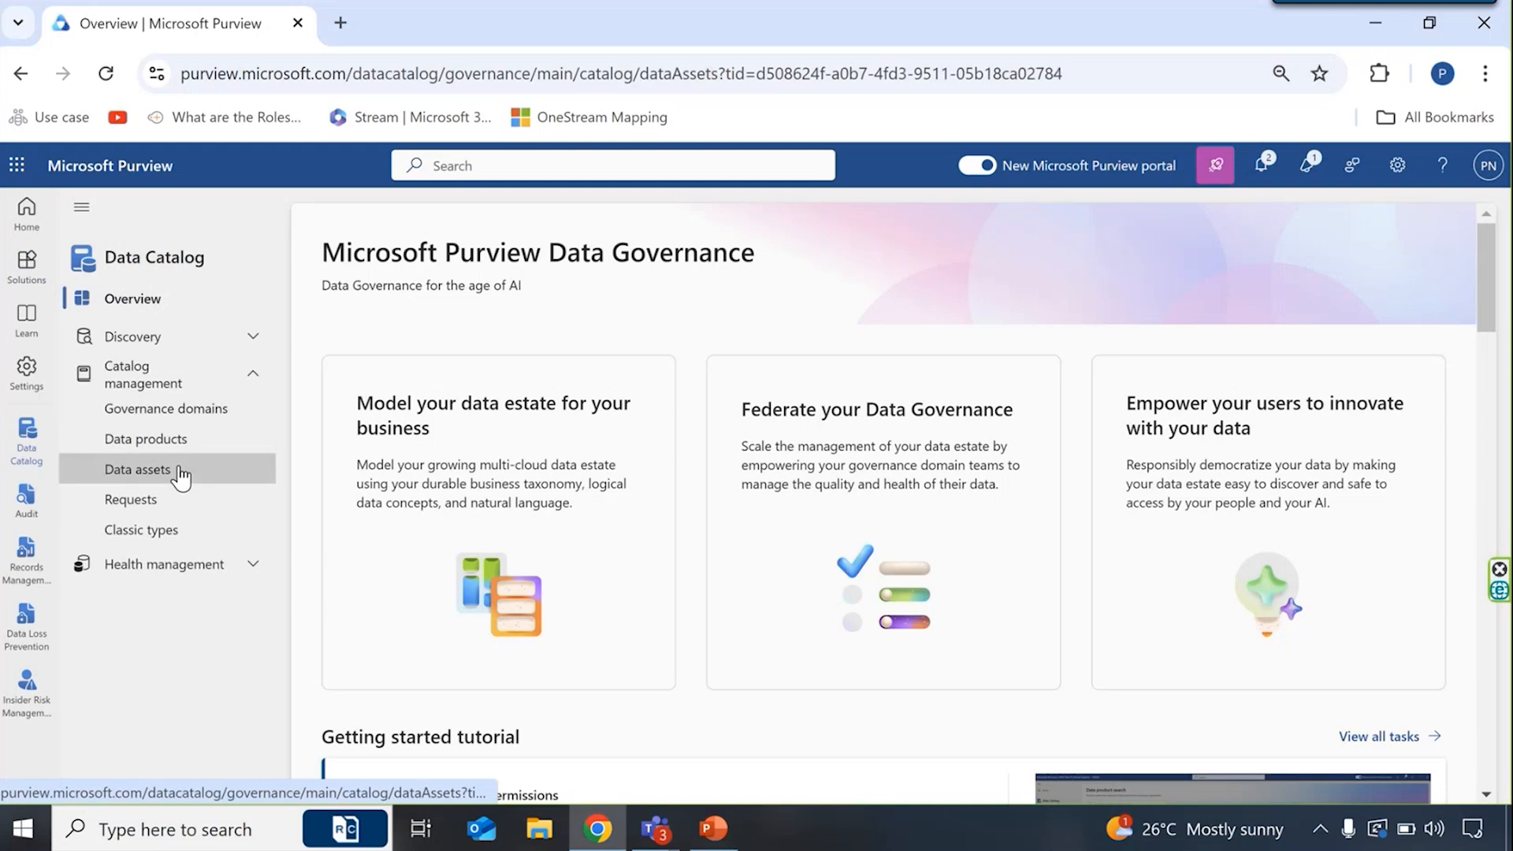
click(455, 295)
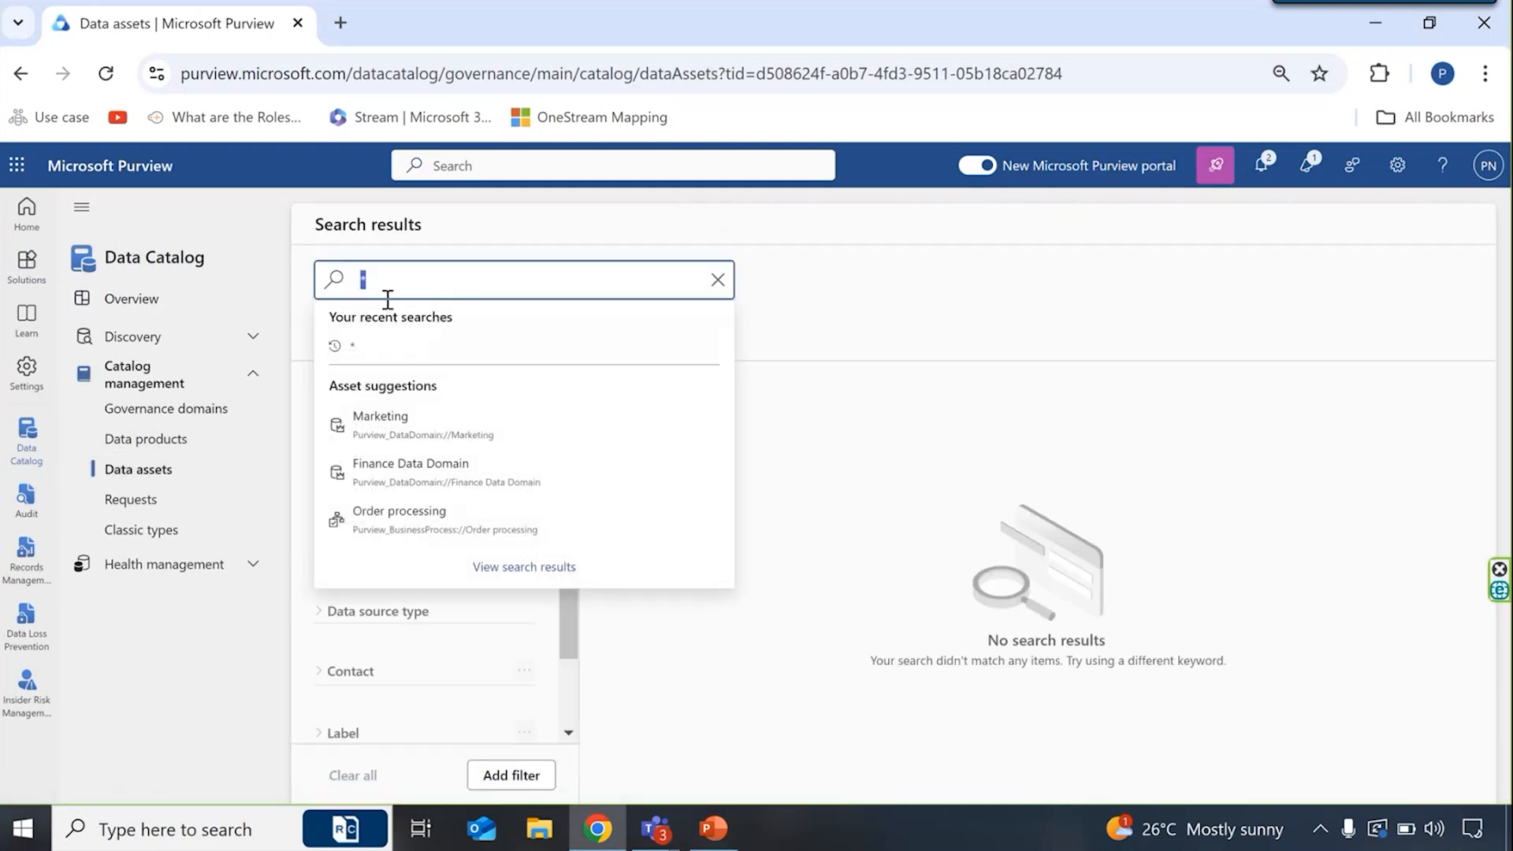
key(Return)
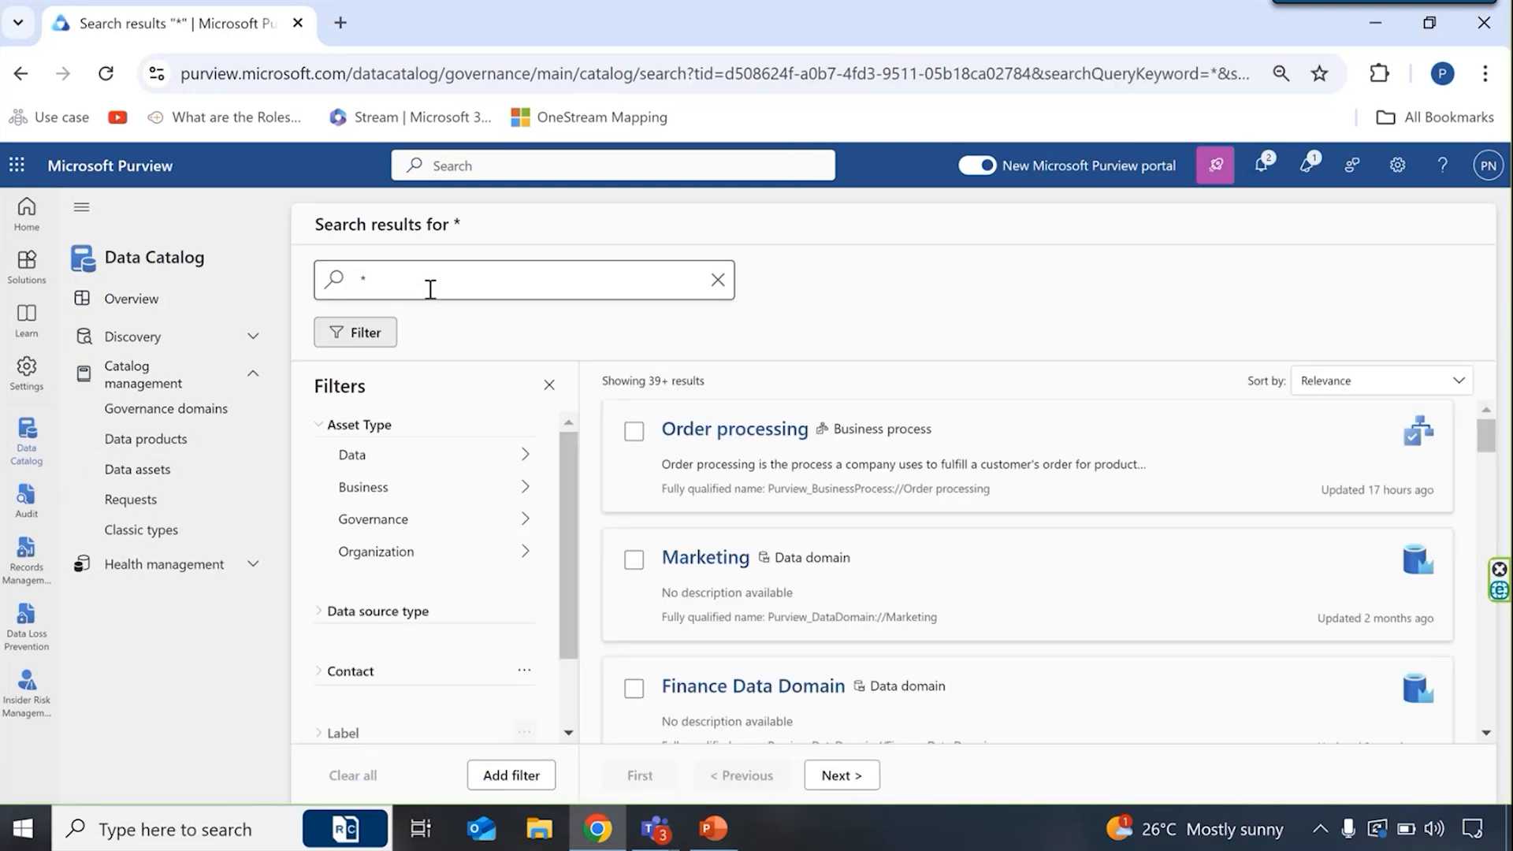
drag(706, 380, 648, 377)
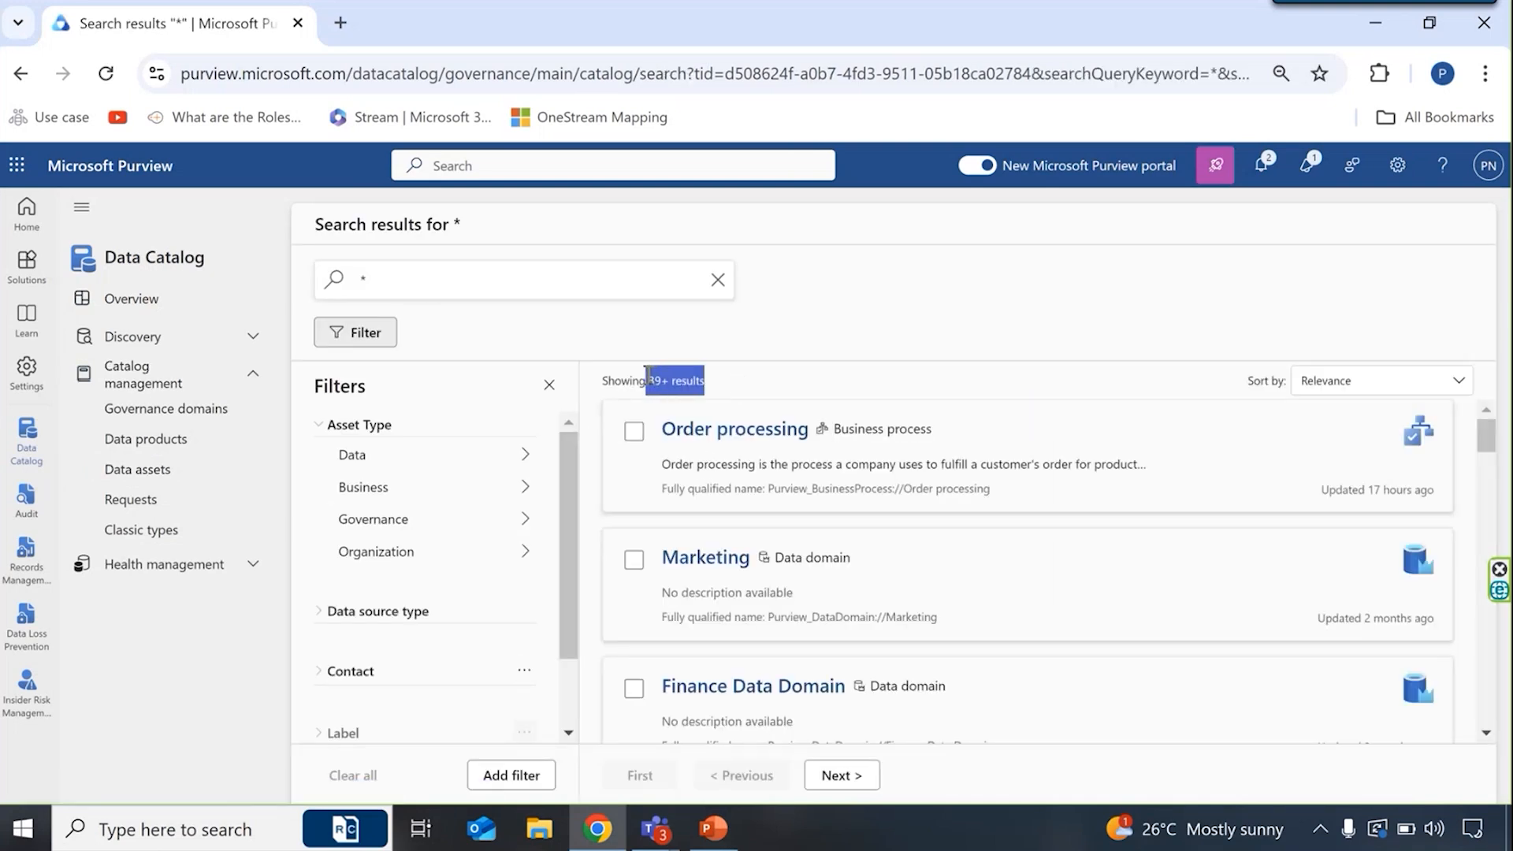
click(739, 387)
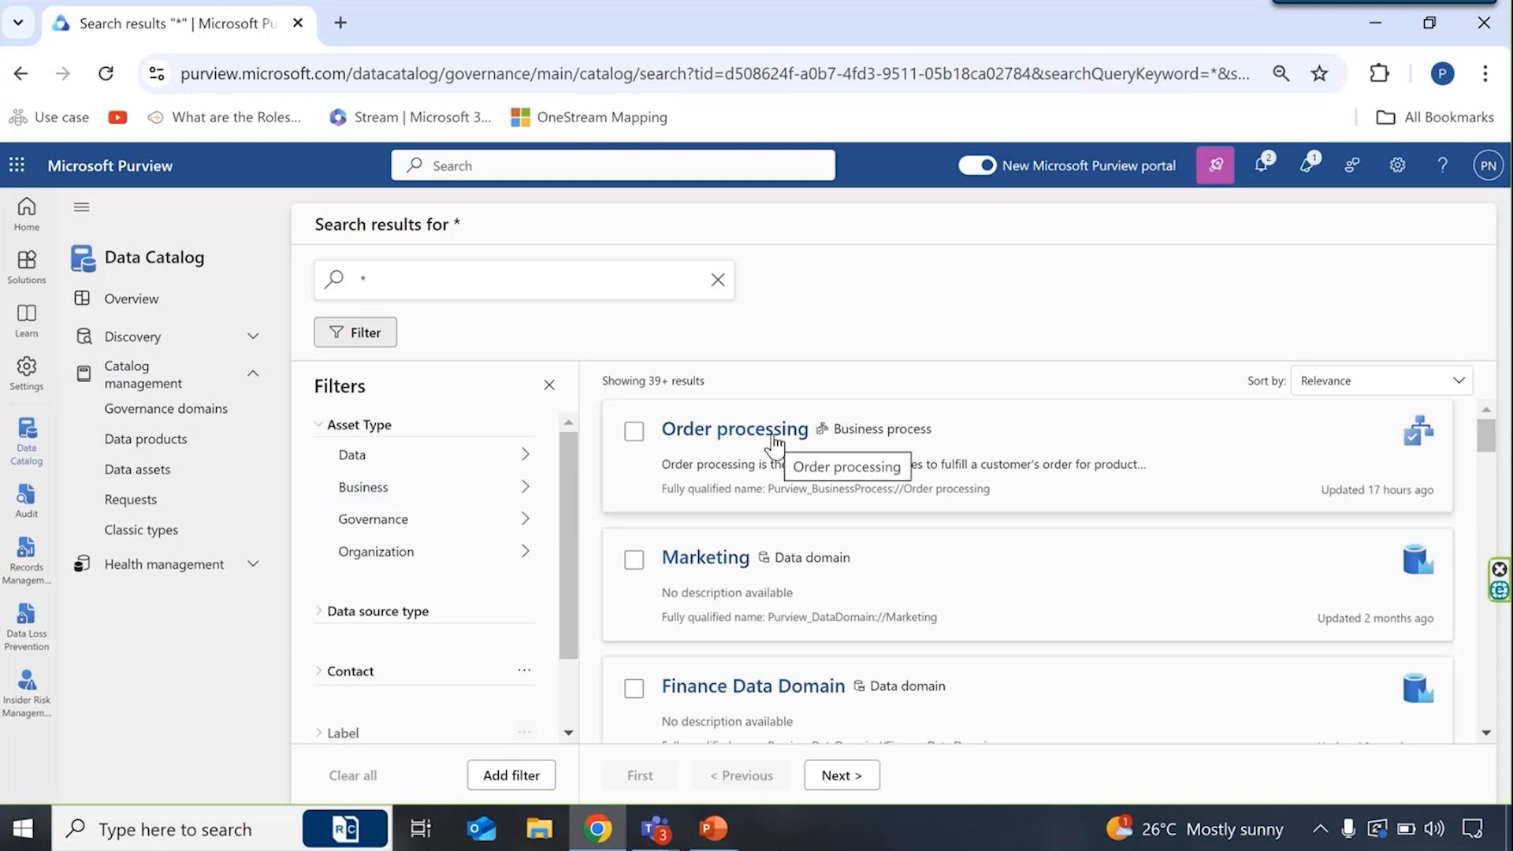
- Look through the asset search results and the available filters, expanding the Data source type options
scroll(773, 441, down, 1)
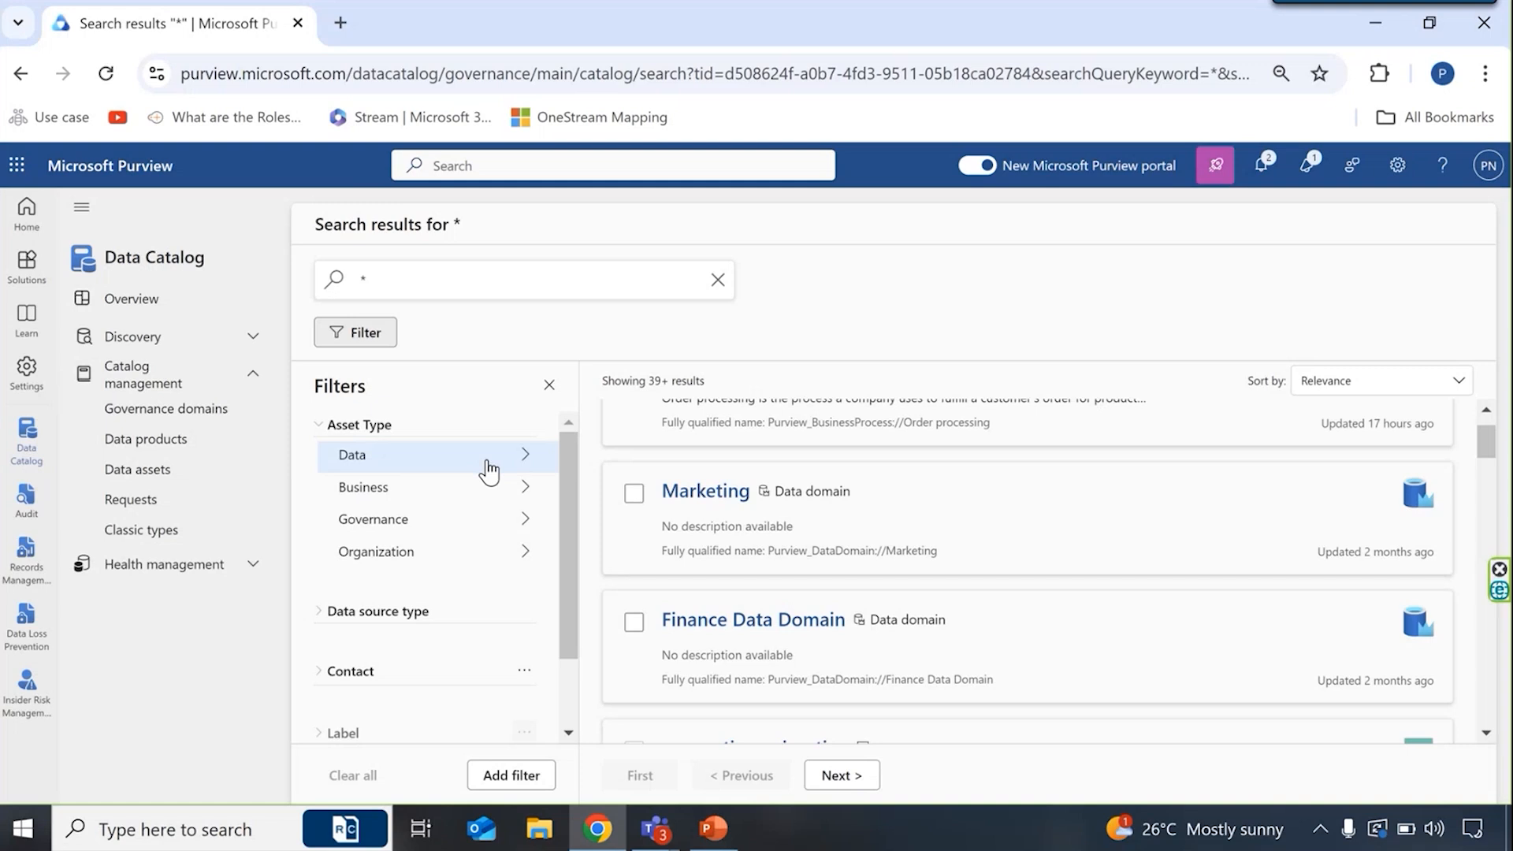
scroll(713, 544, up, 1)
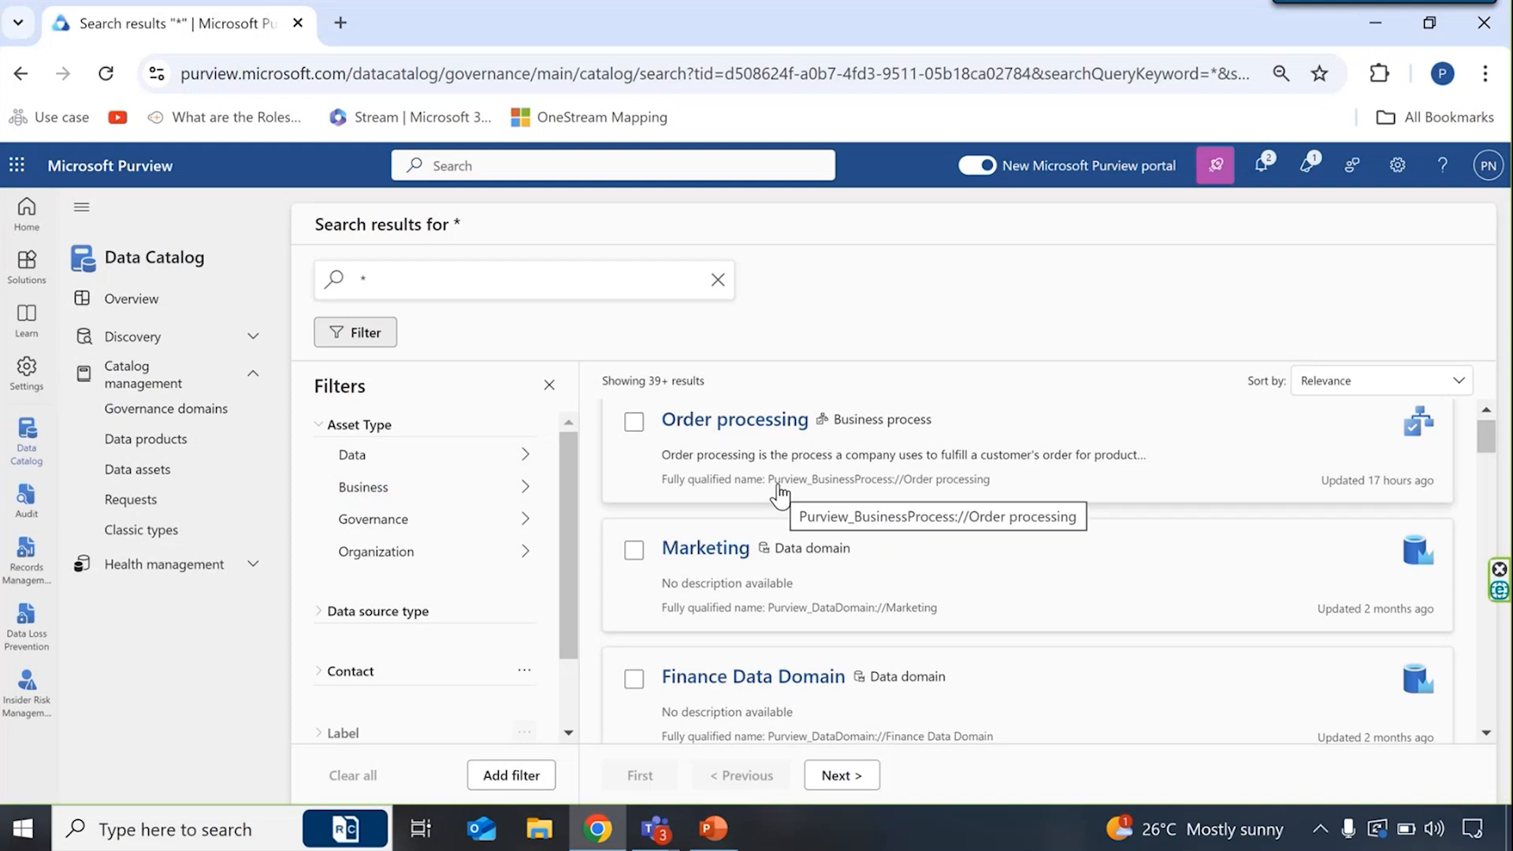
scroll(465, 485, down, 2)
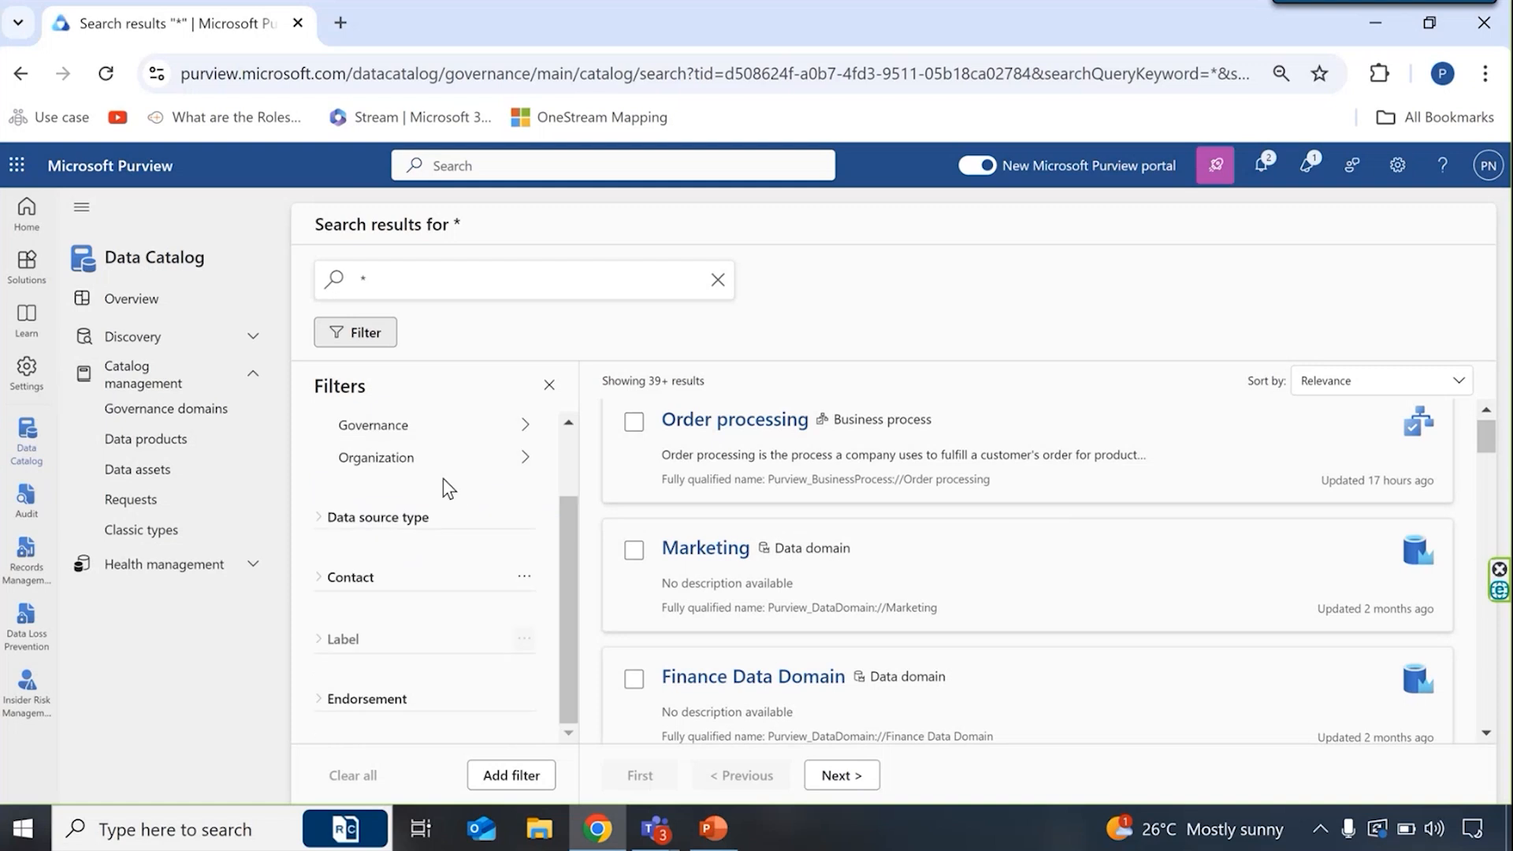
click(315, 518)
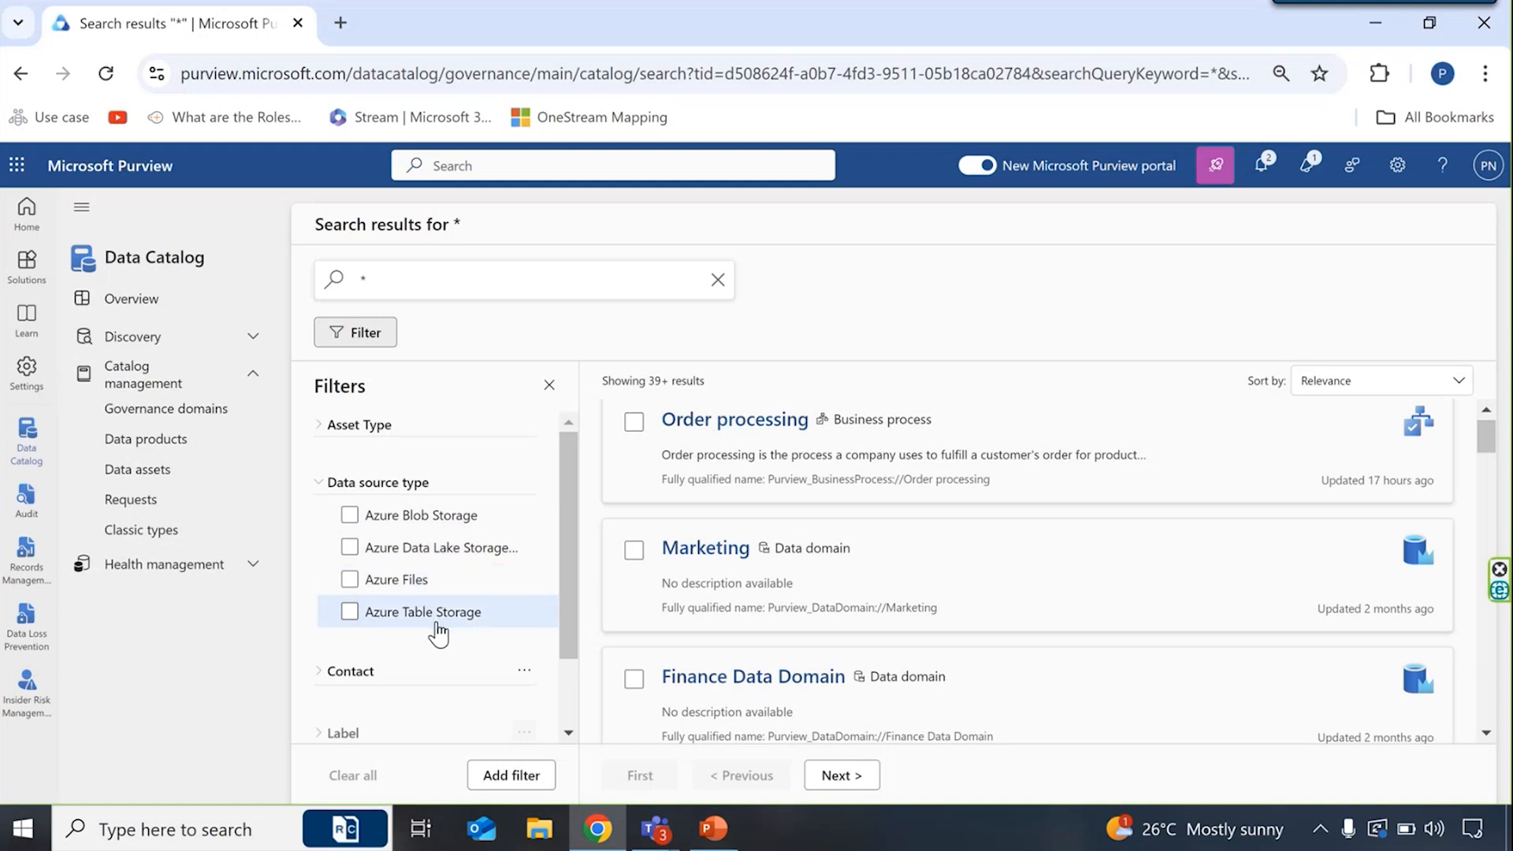
- Open the Order processing business process for editing and remove the assigned steward from its contacts
click(786, 432)
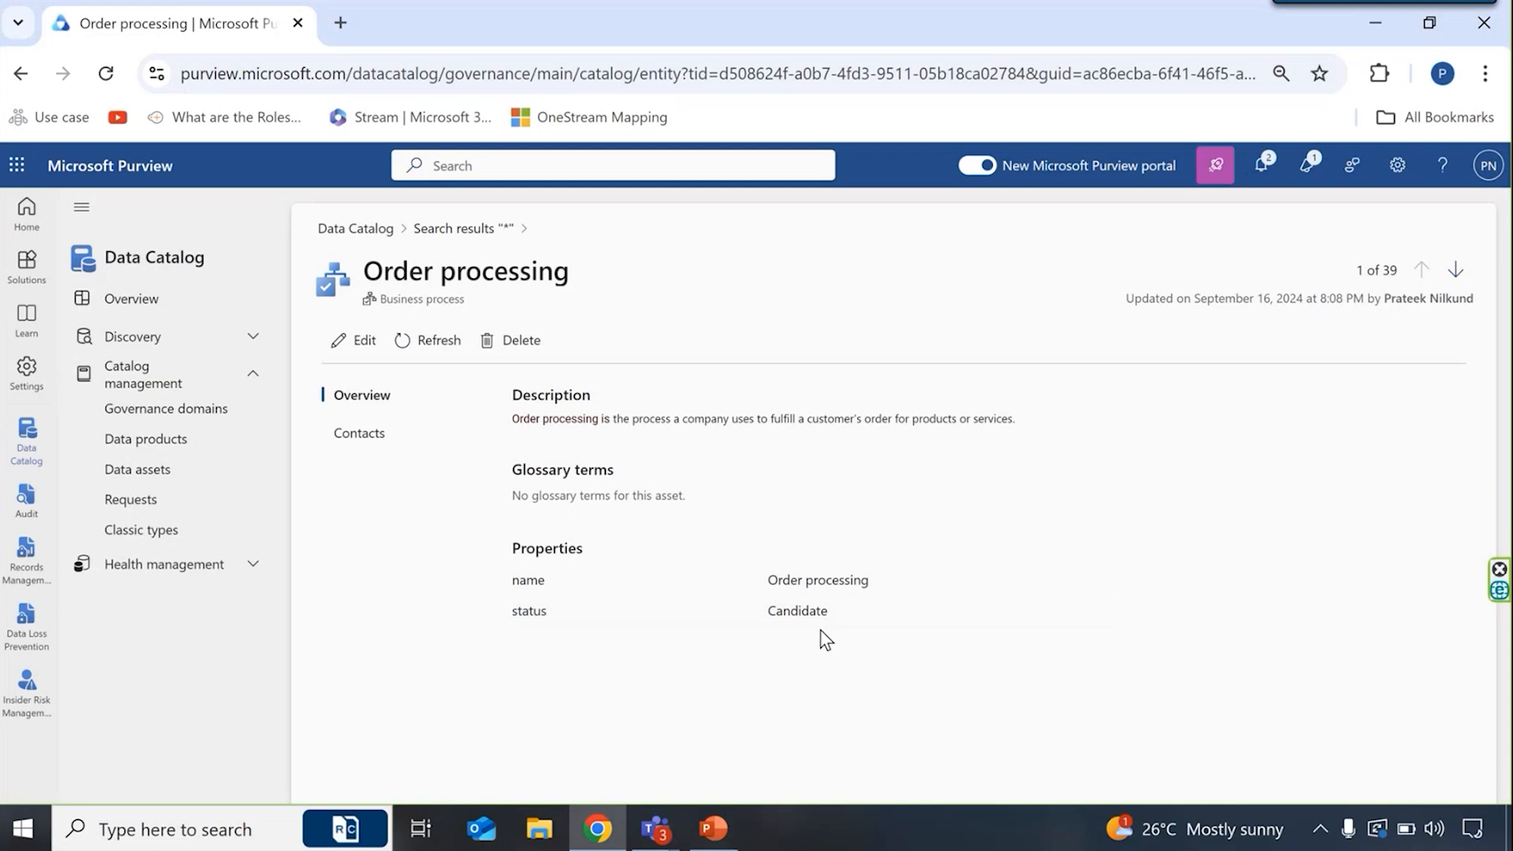
click(401, 432)
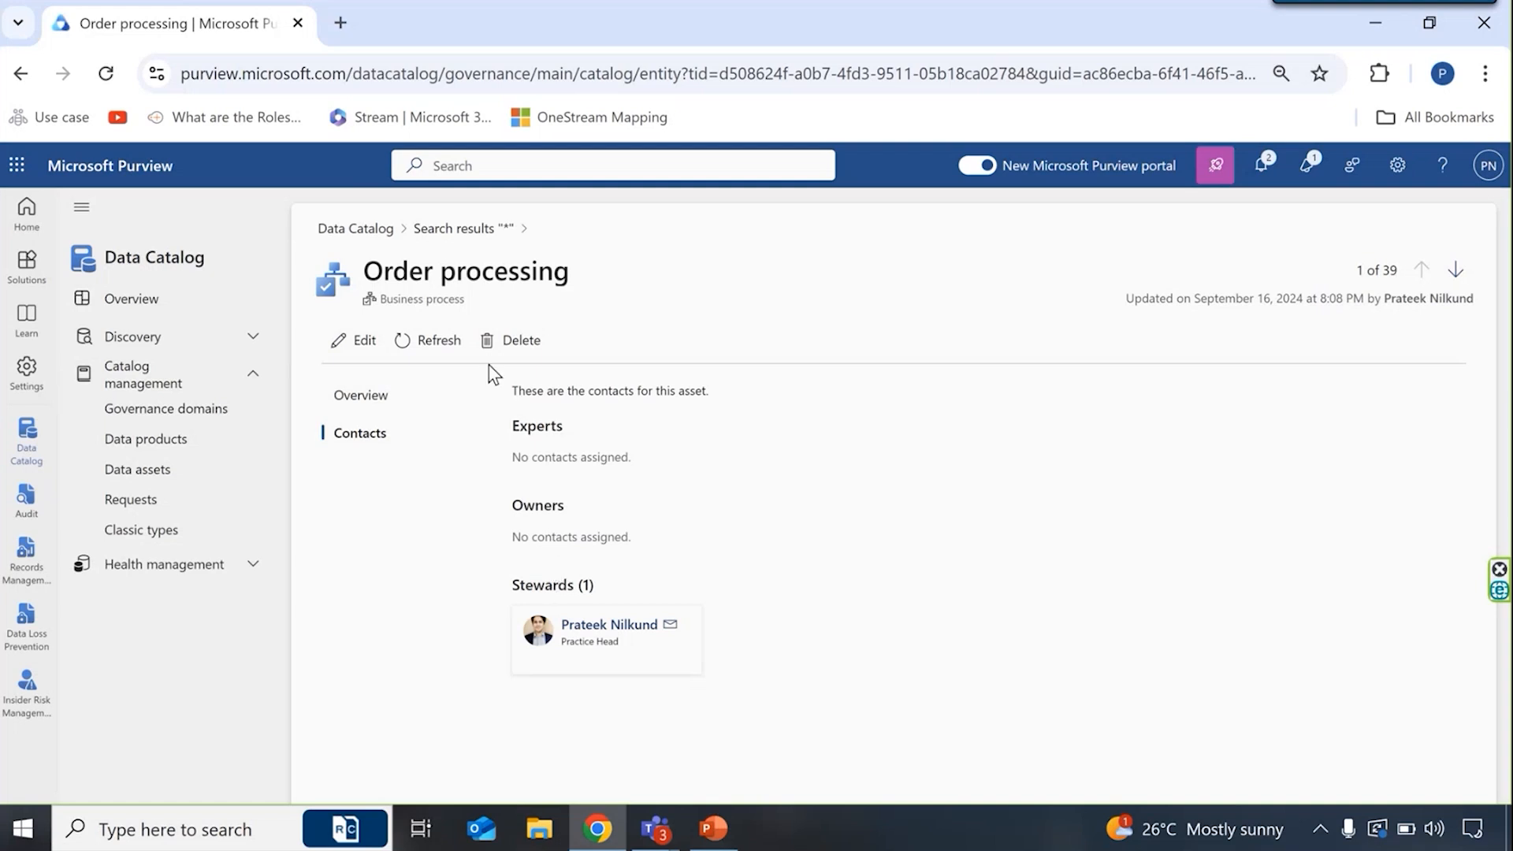
click(360, 346)
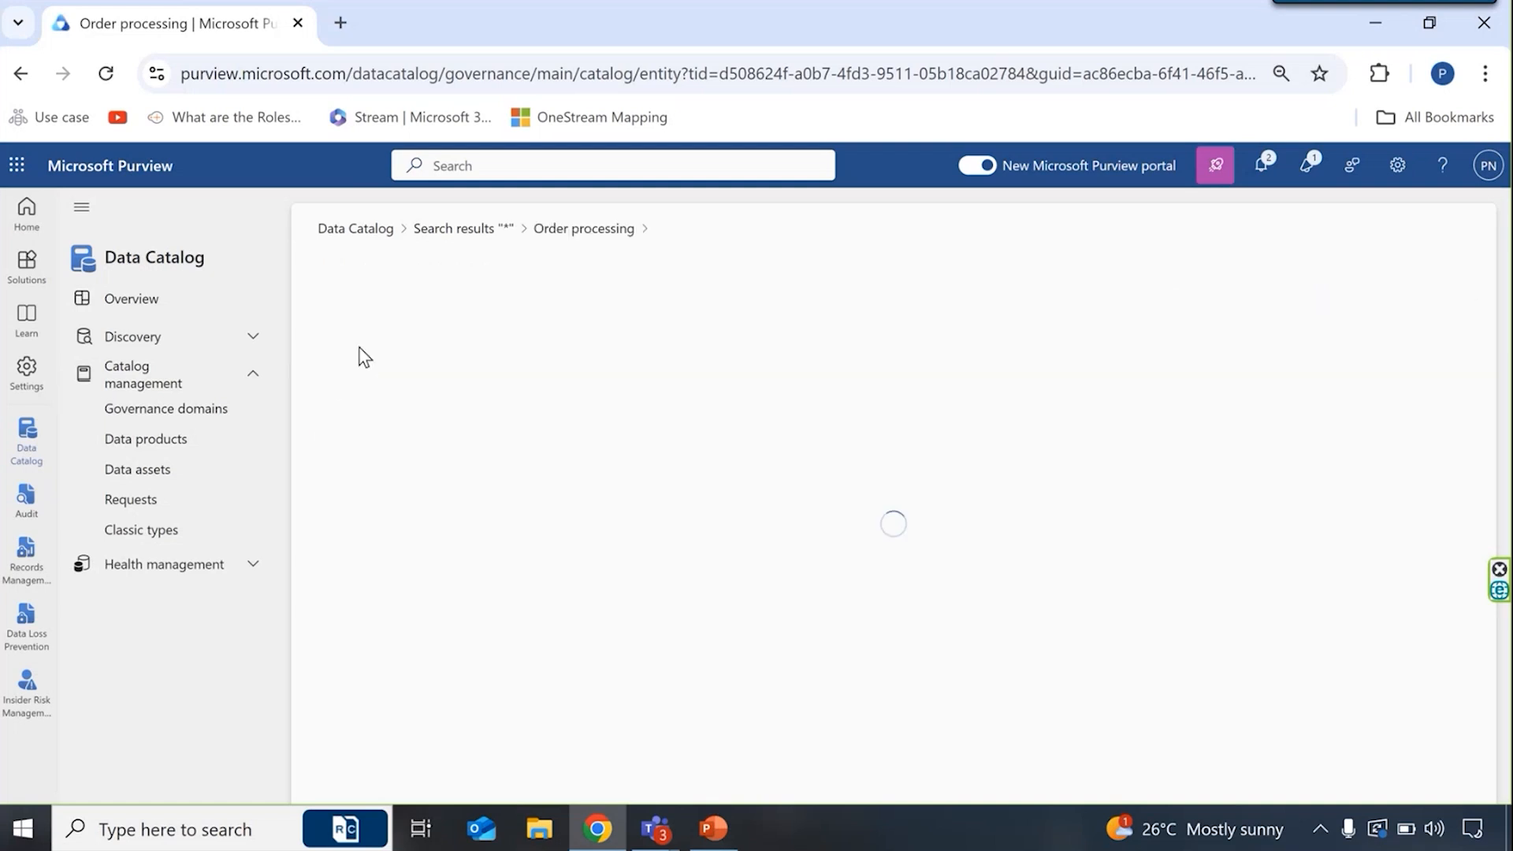
scroll(817, 606, down, 1)
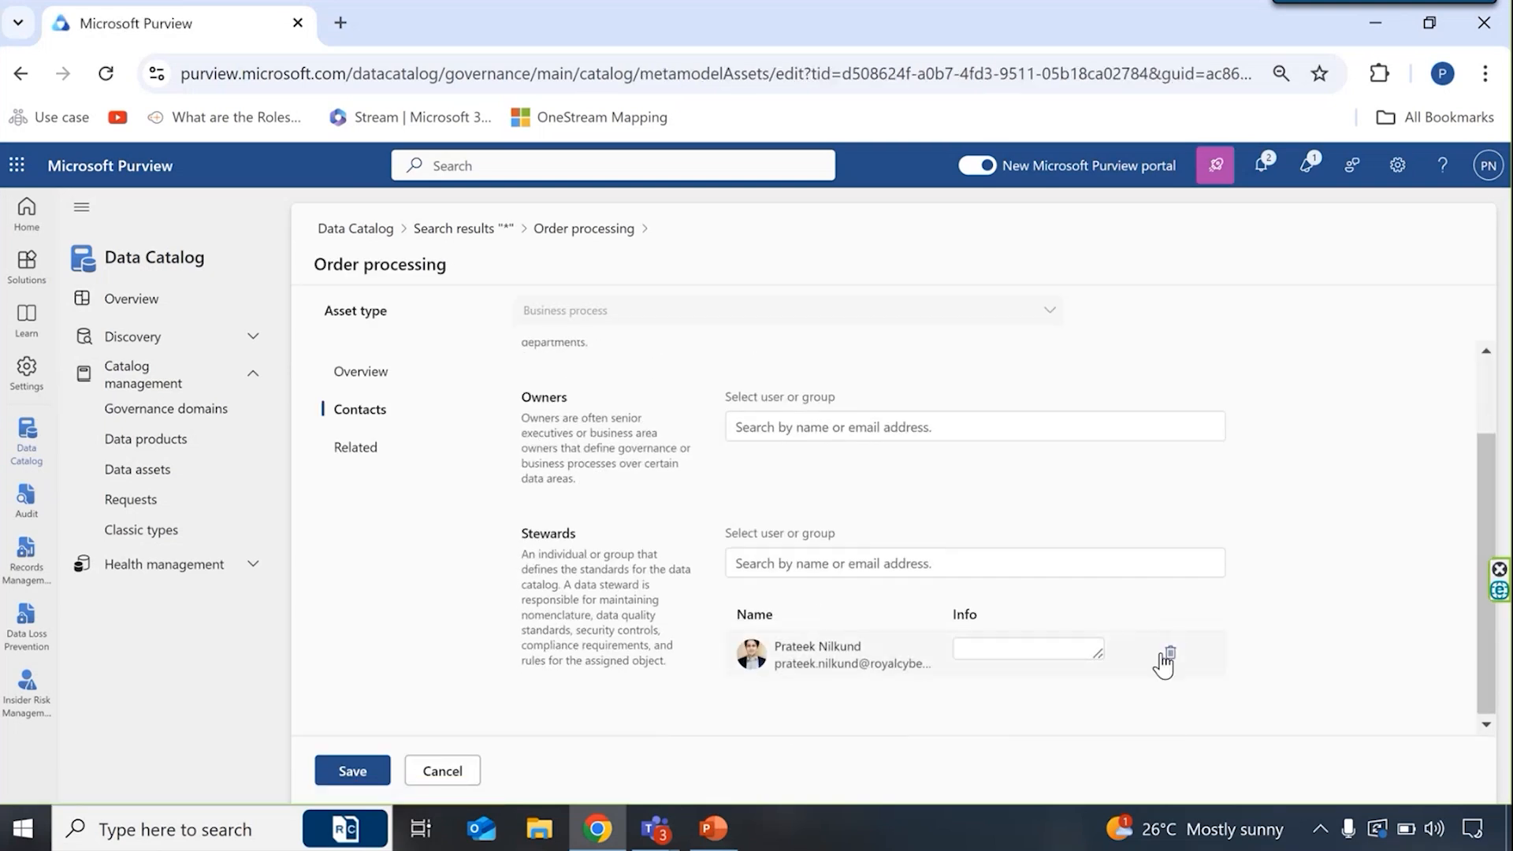
click(1170, 671)
- Assign an owner to the Order processing asset by searching for the person's name and selecting the matching user
click(953, 432)
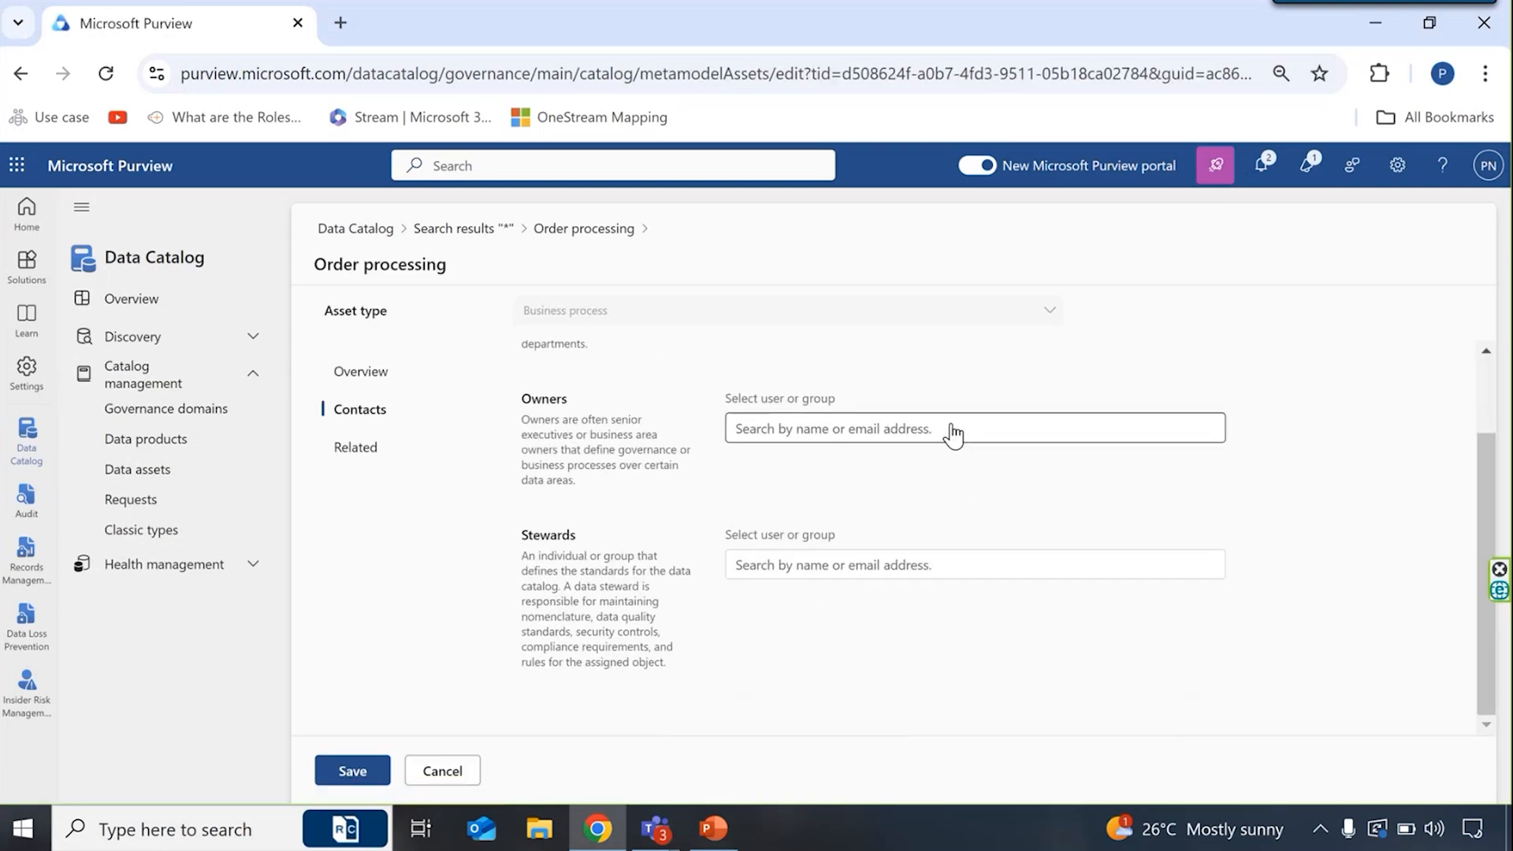
text(prateek)
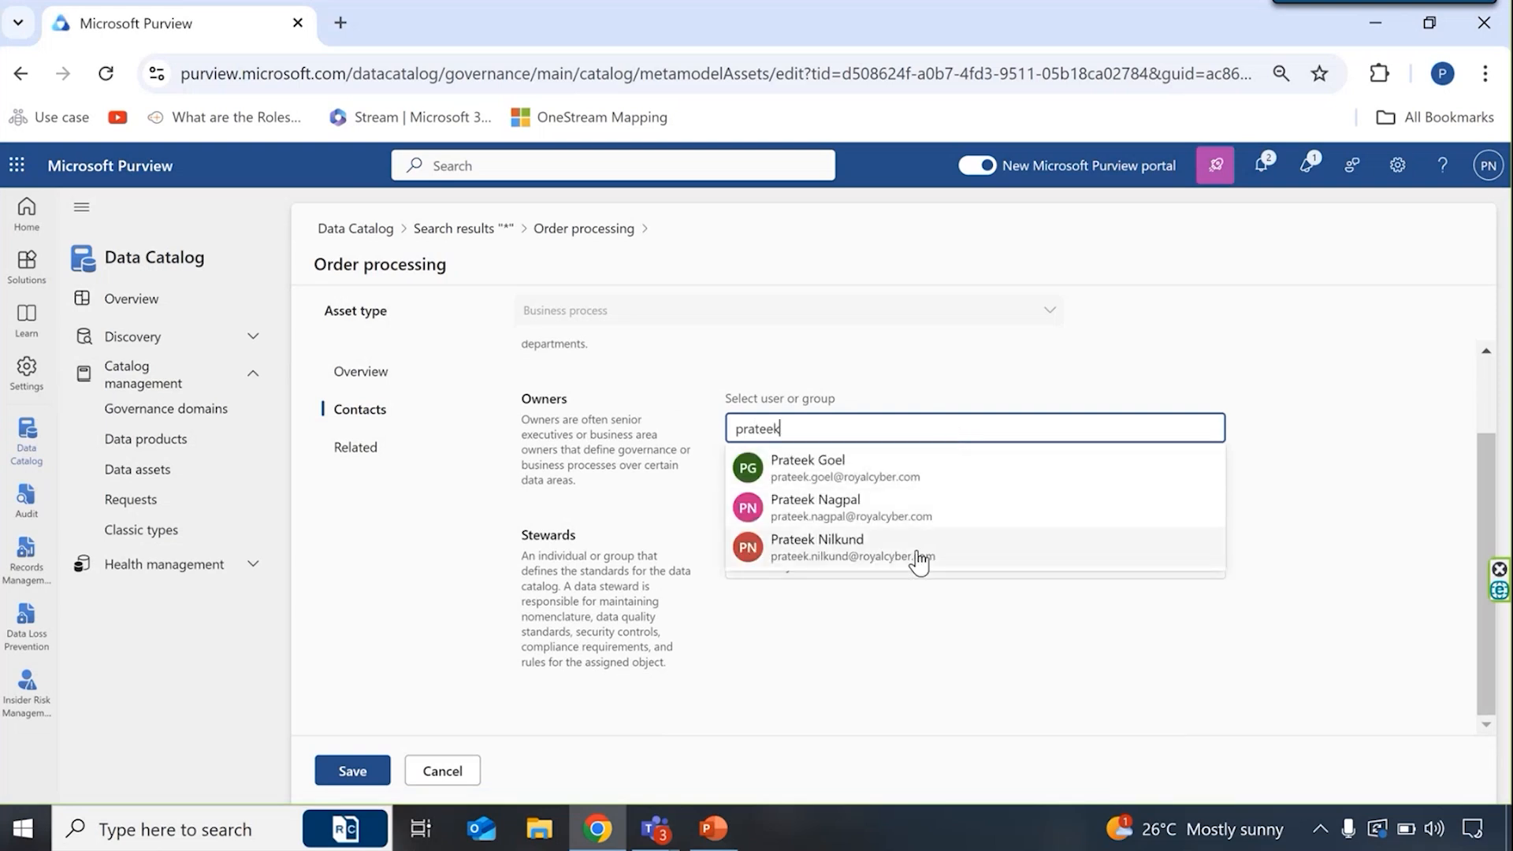
click(918, 563)
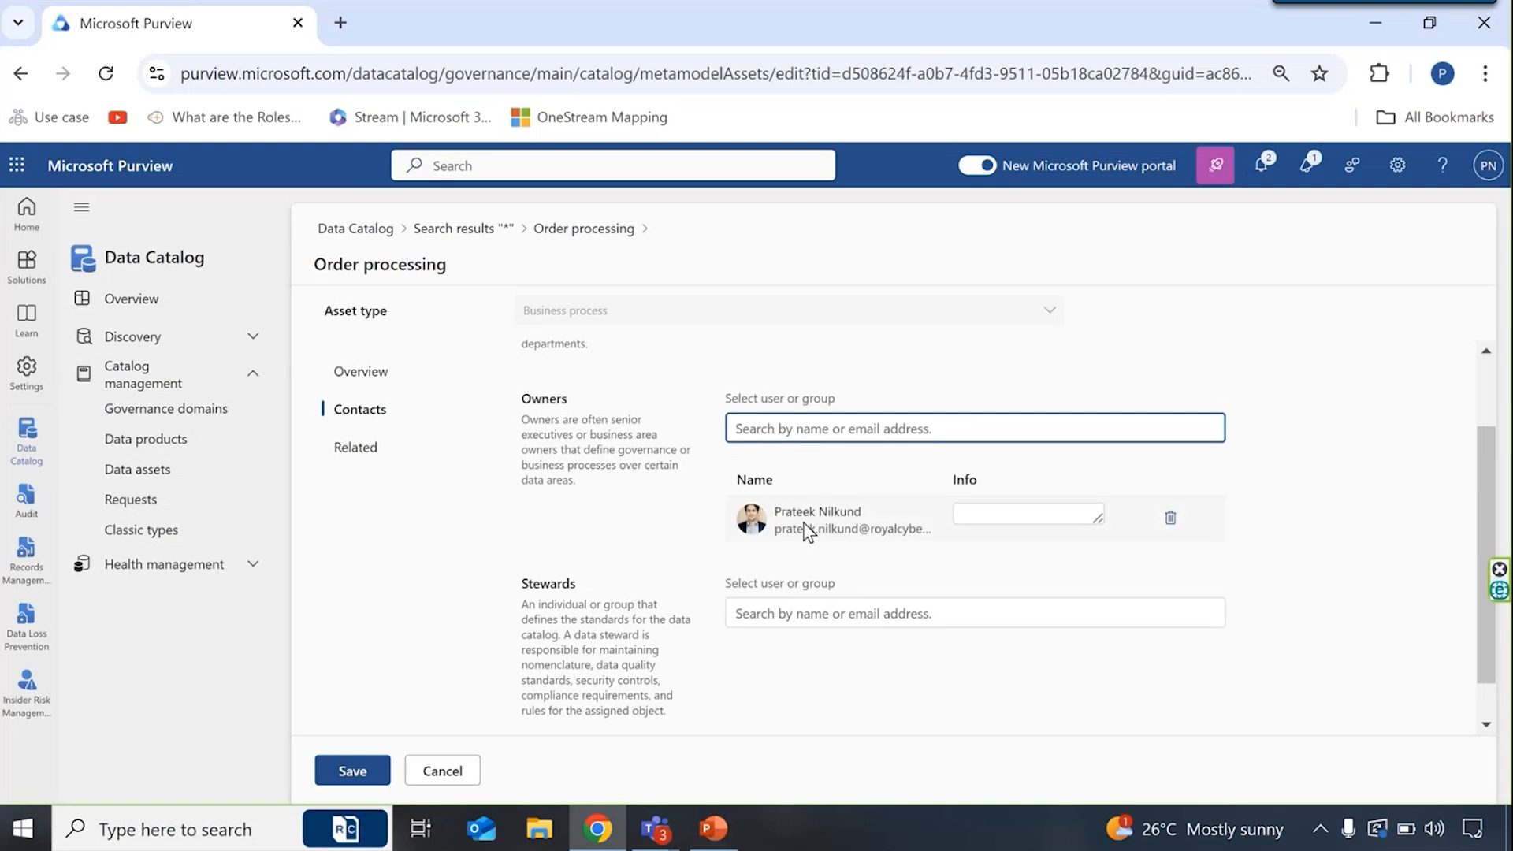
scroll(802, 522, up, 1)
scroll(802, 521, up, 1)
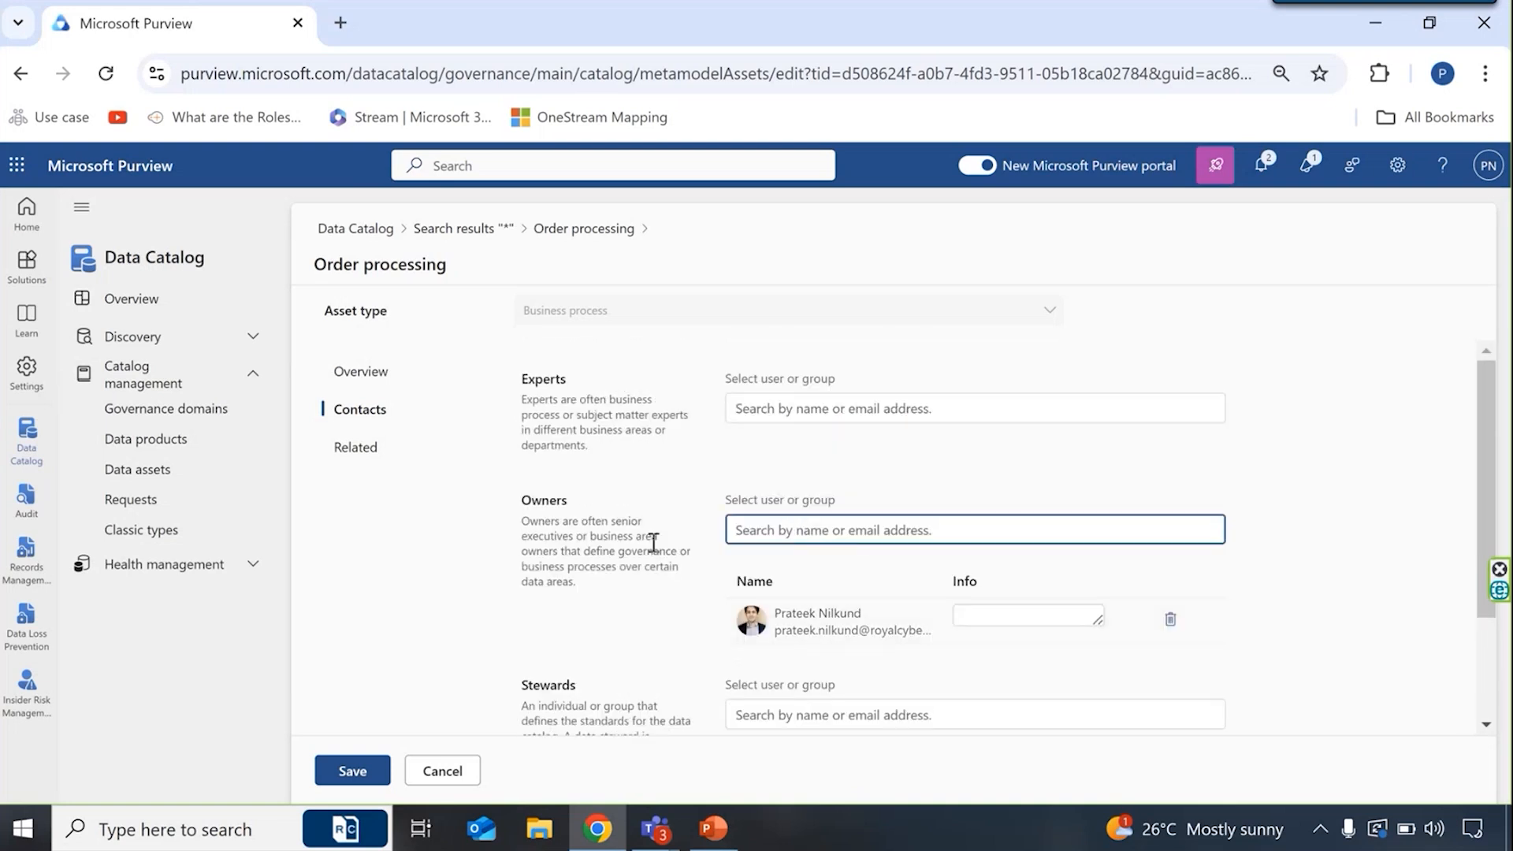
scroll(651, 542, down, 1)
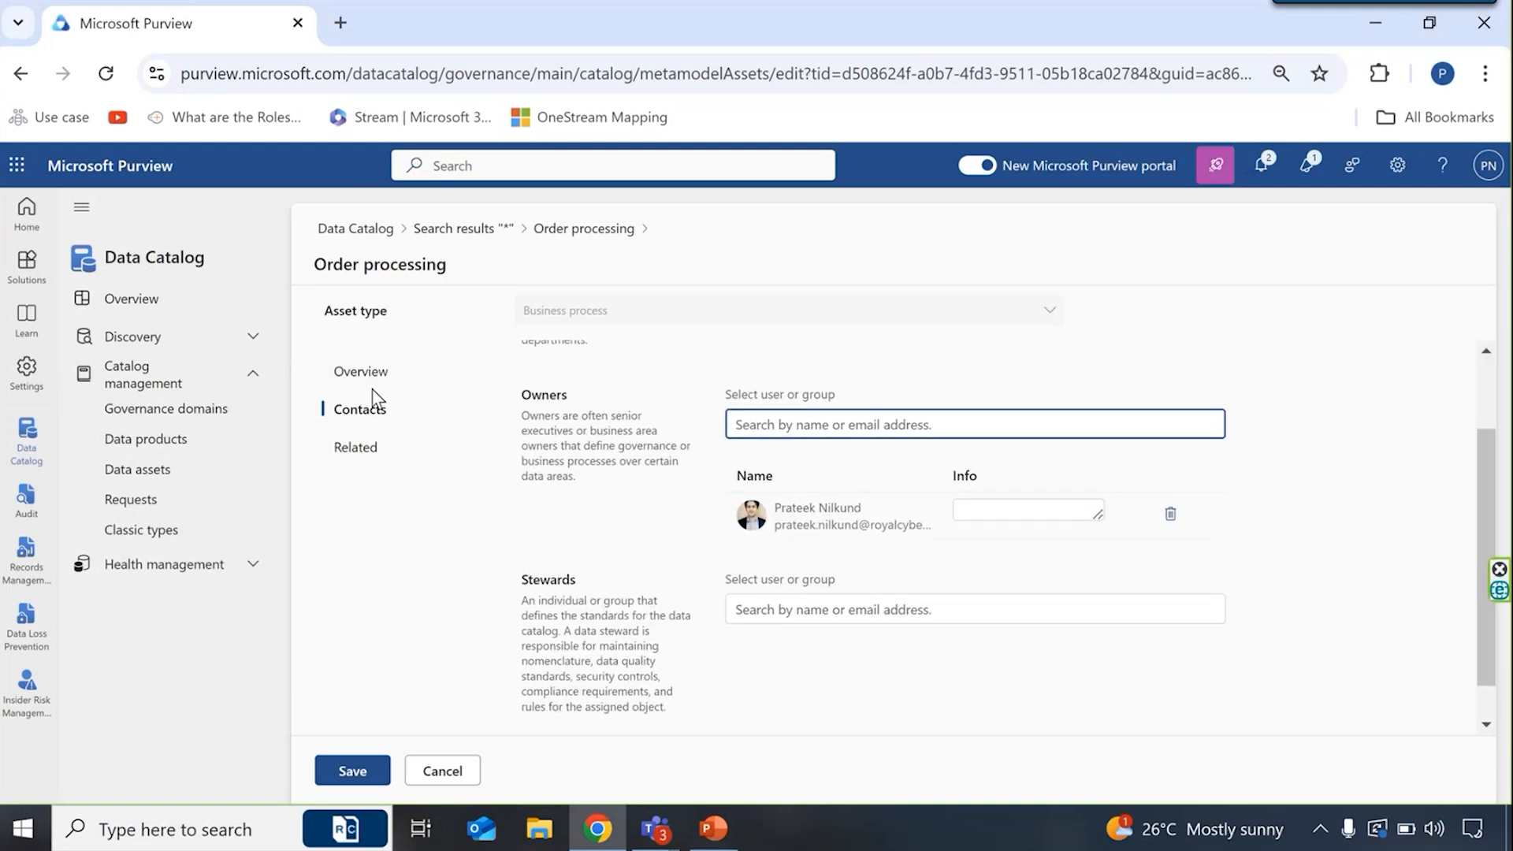
- Check the asset's relationships, set its status to Accepted and save the Order processing changes
click(372, 448)
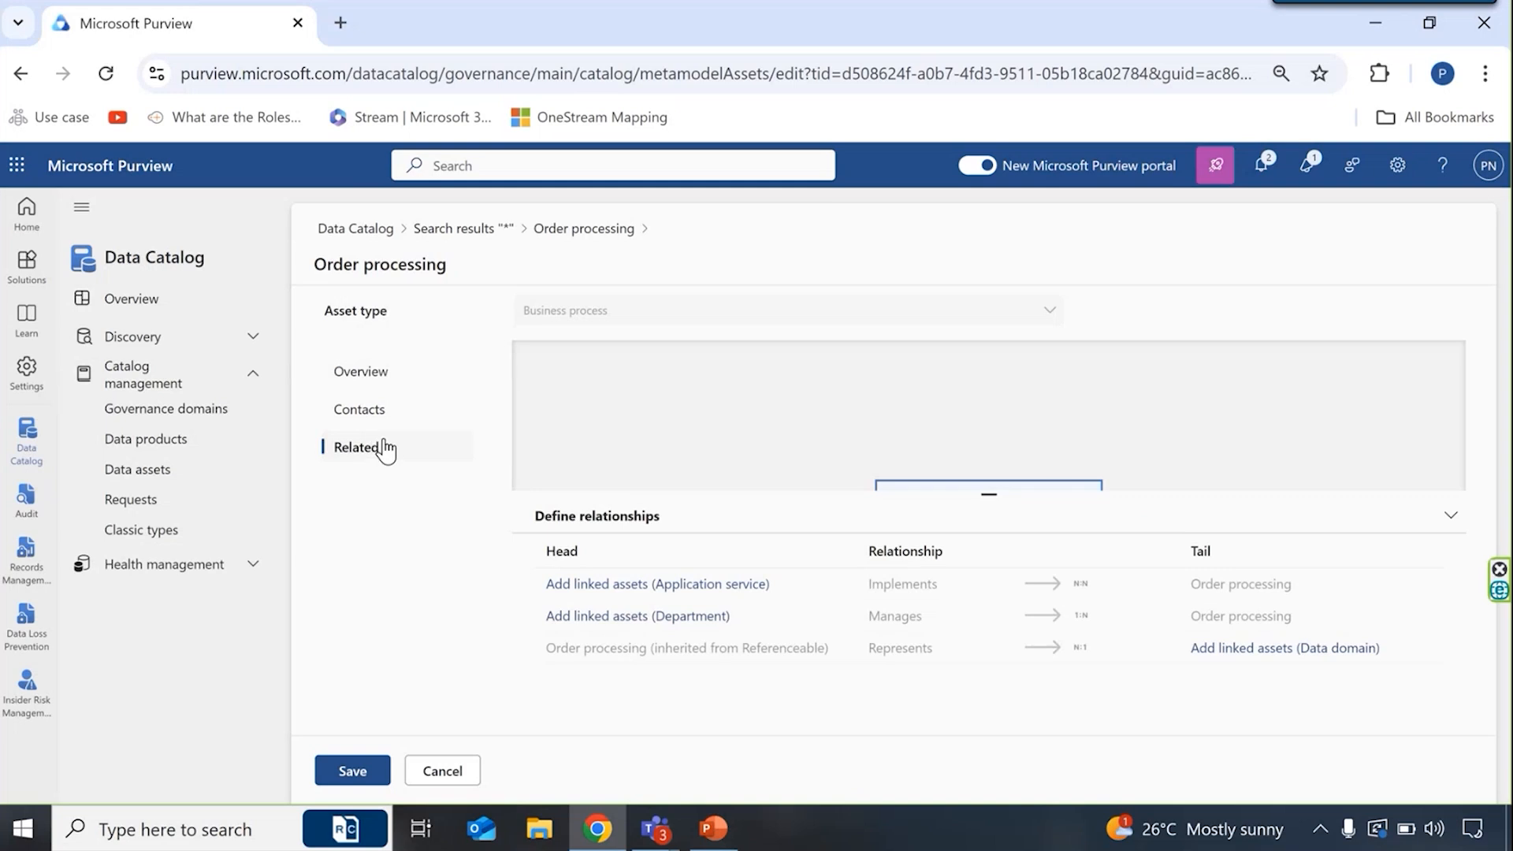
click(391, 388)
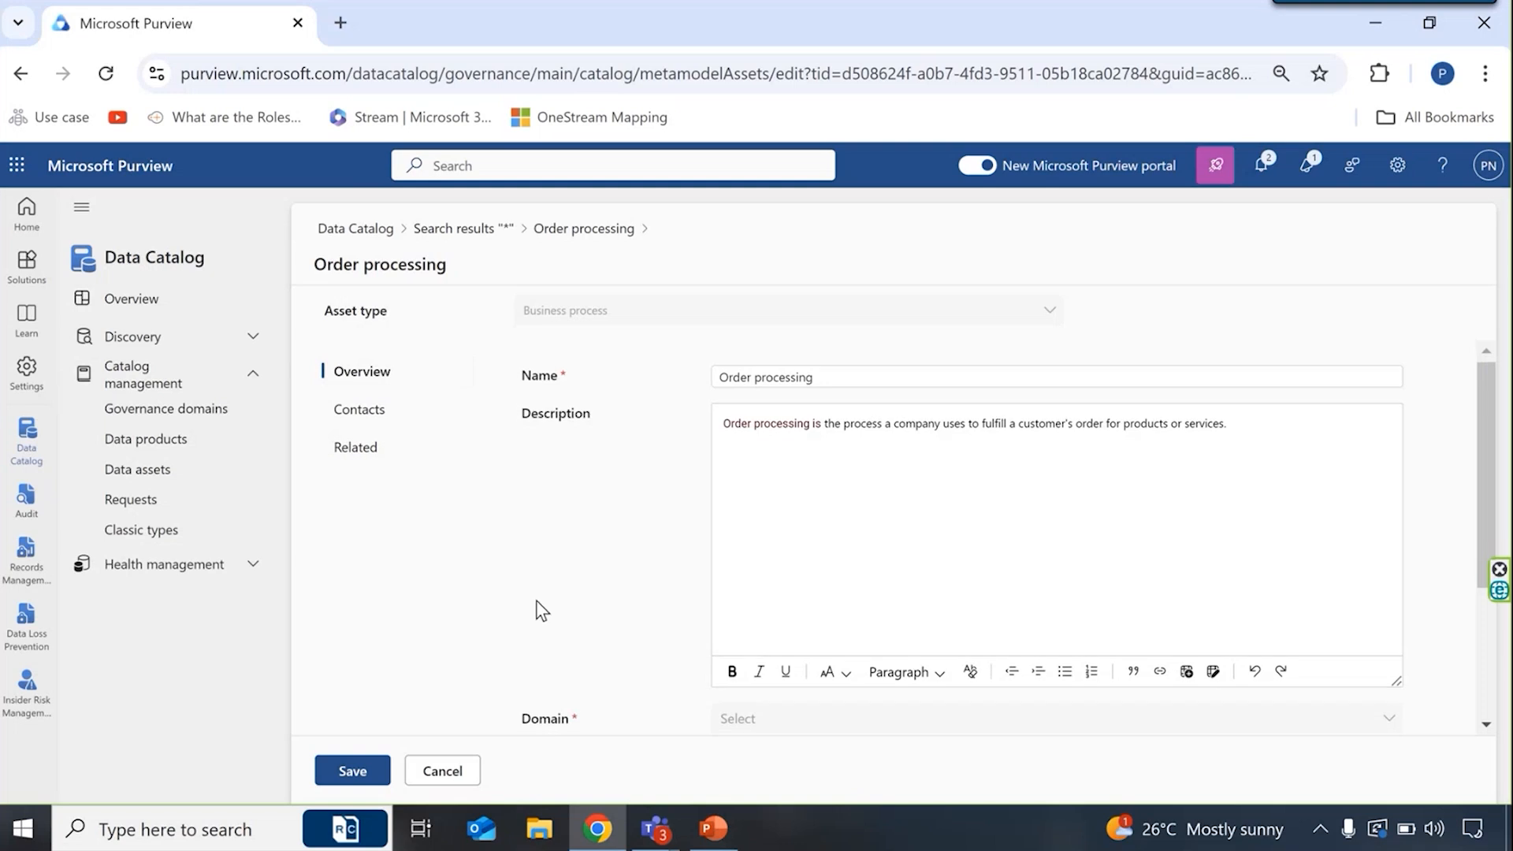
scroll(540, 608, down, 3)
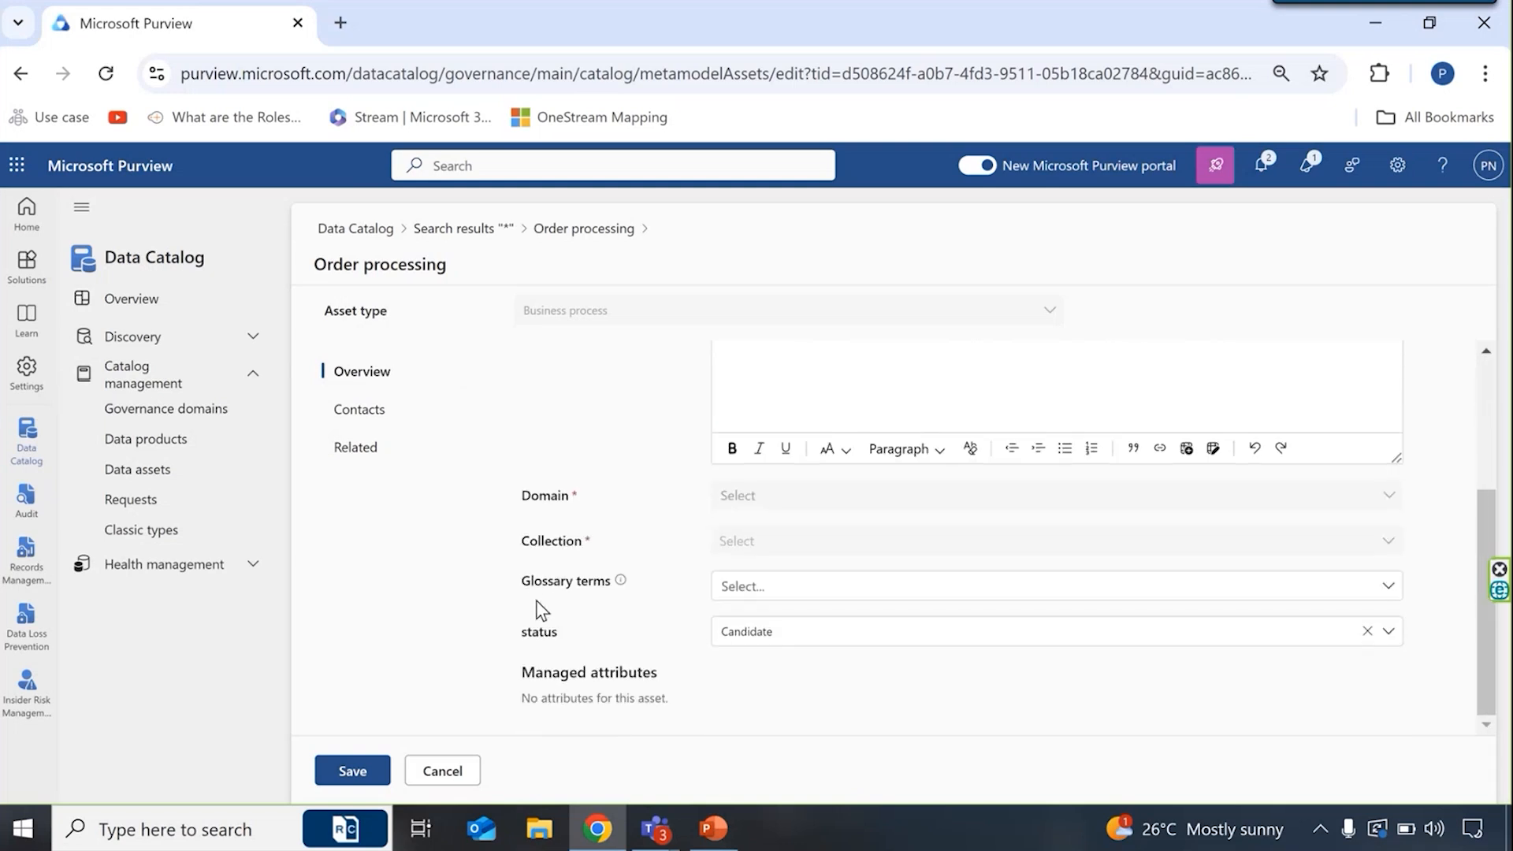
click(786, 635)
click(764, 697)
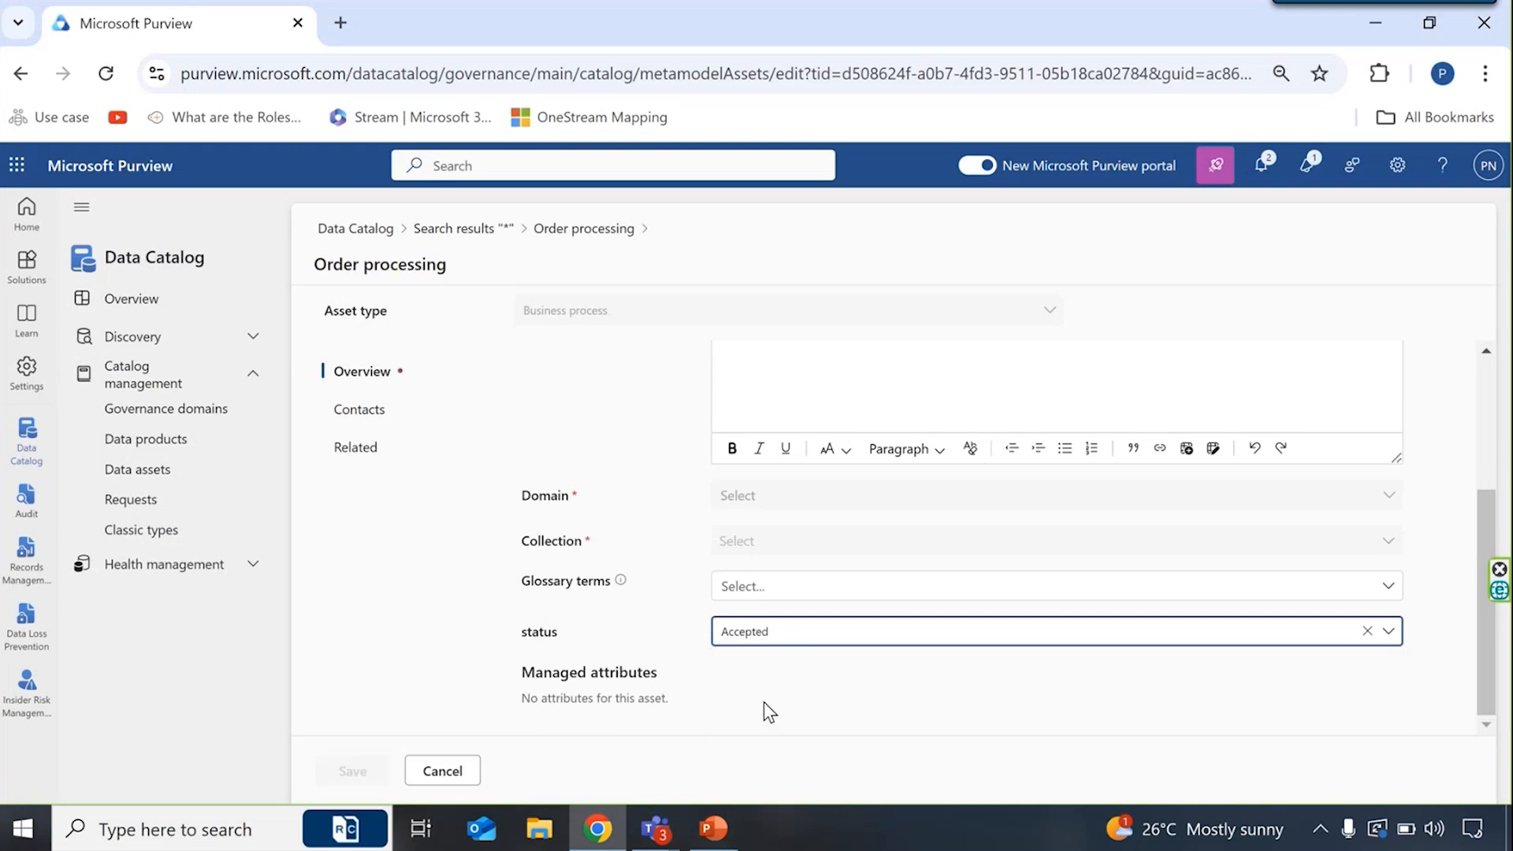
click(352, 771)
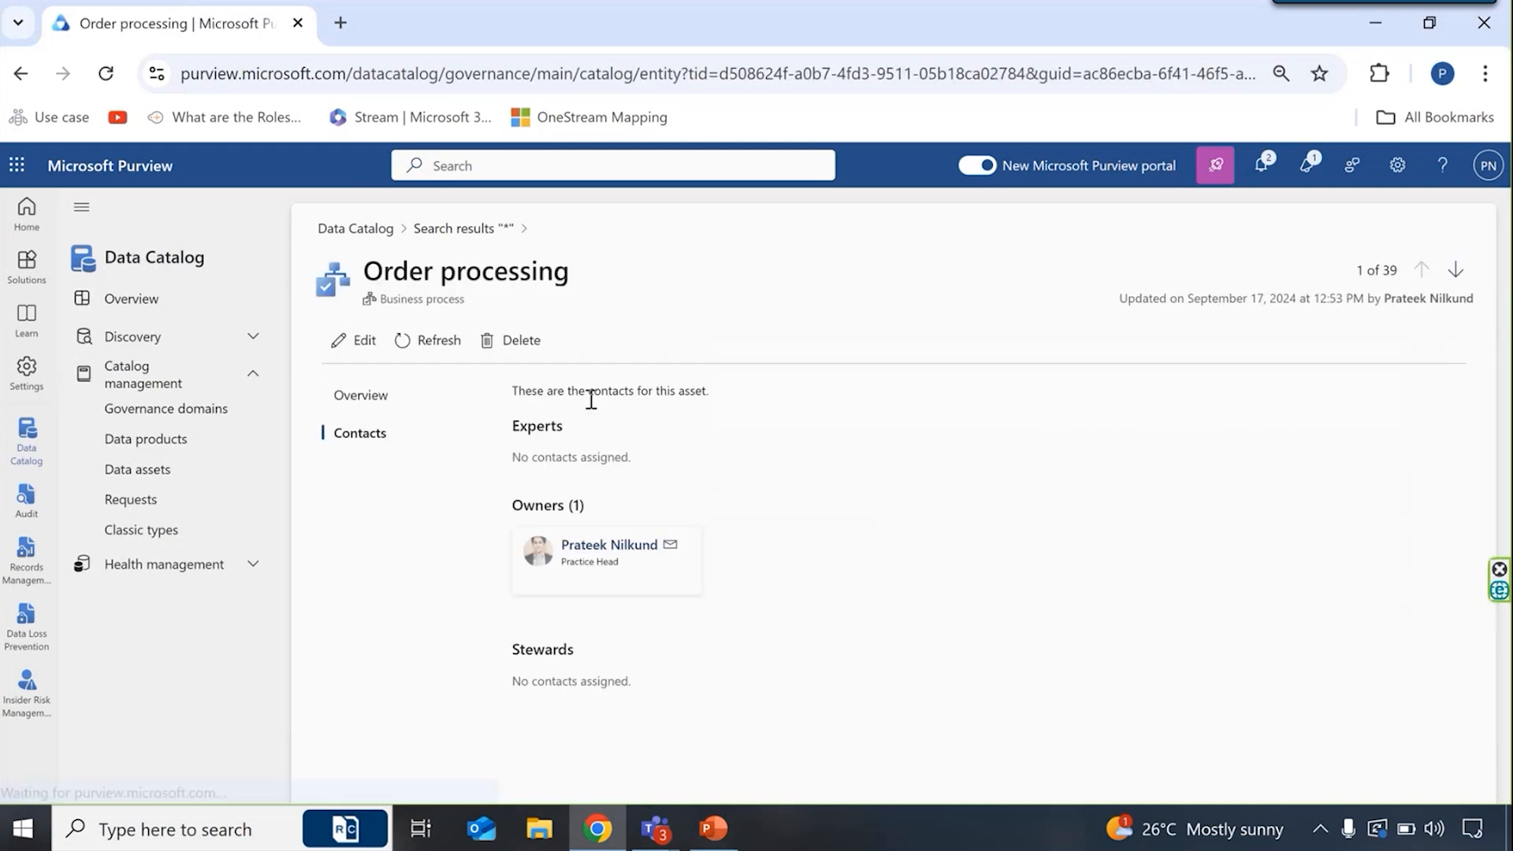
- Review the saved Order processing asset's properties and contacts
click(376, 400)
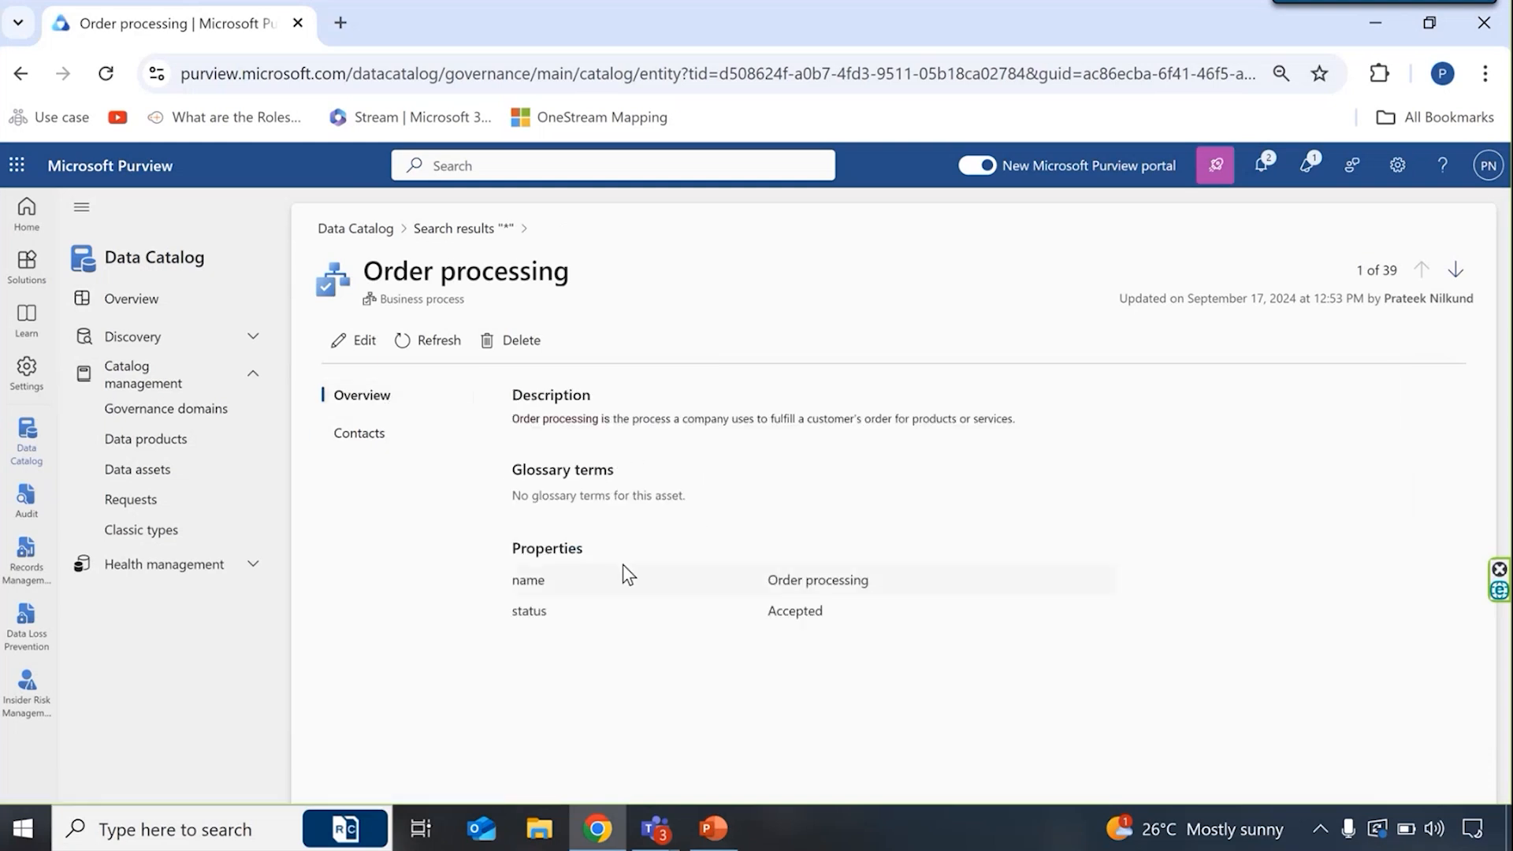
click(355, 435)
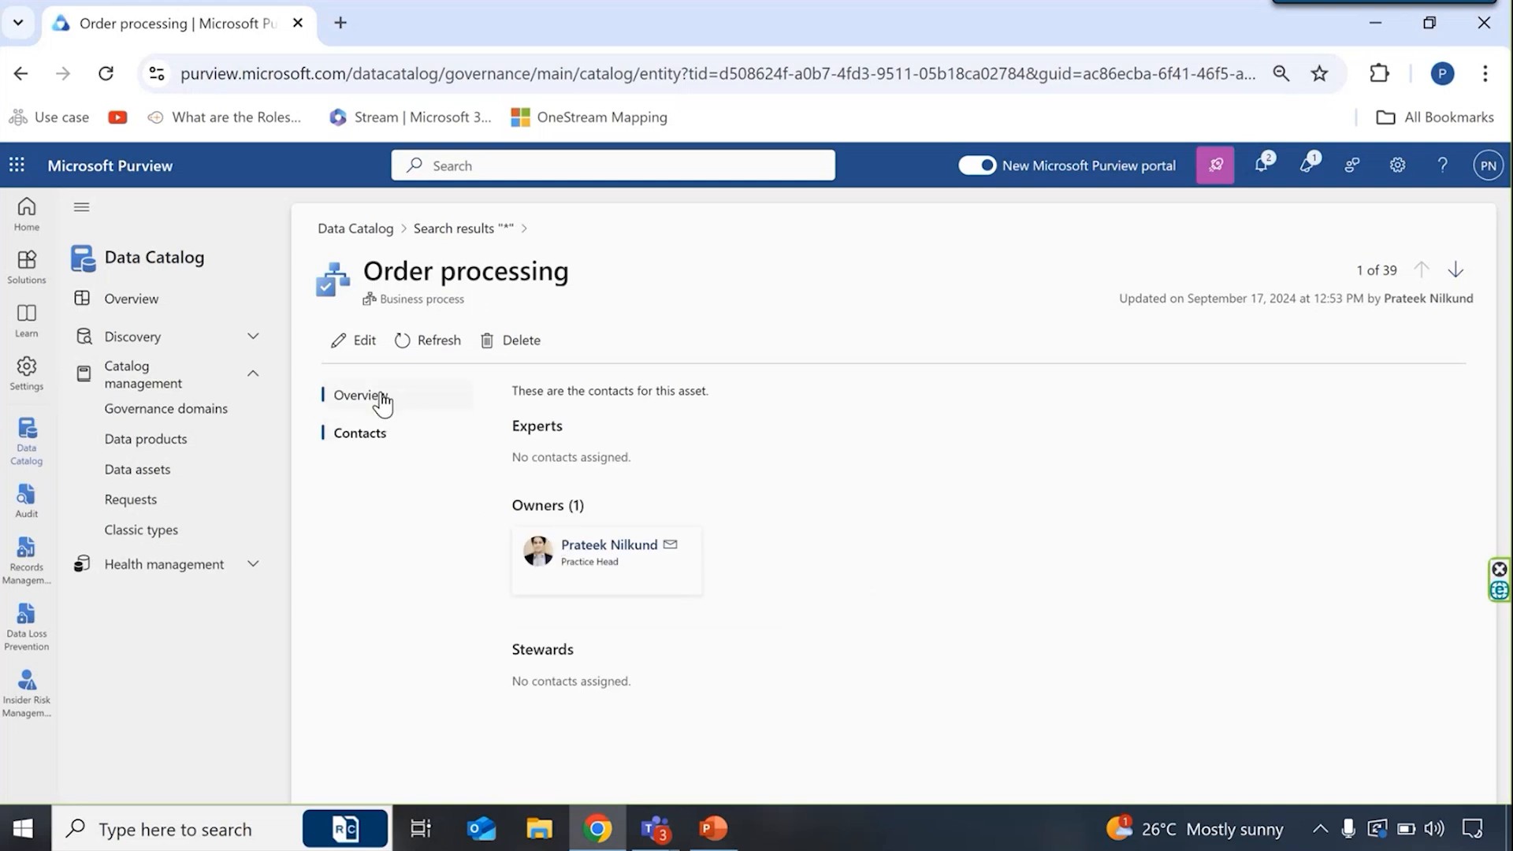
click(382, 403)
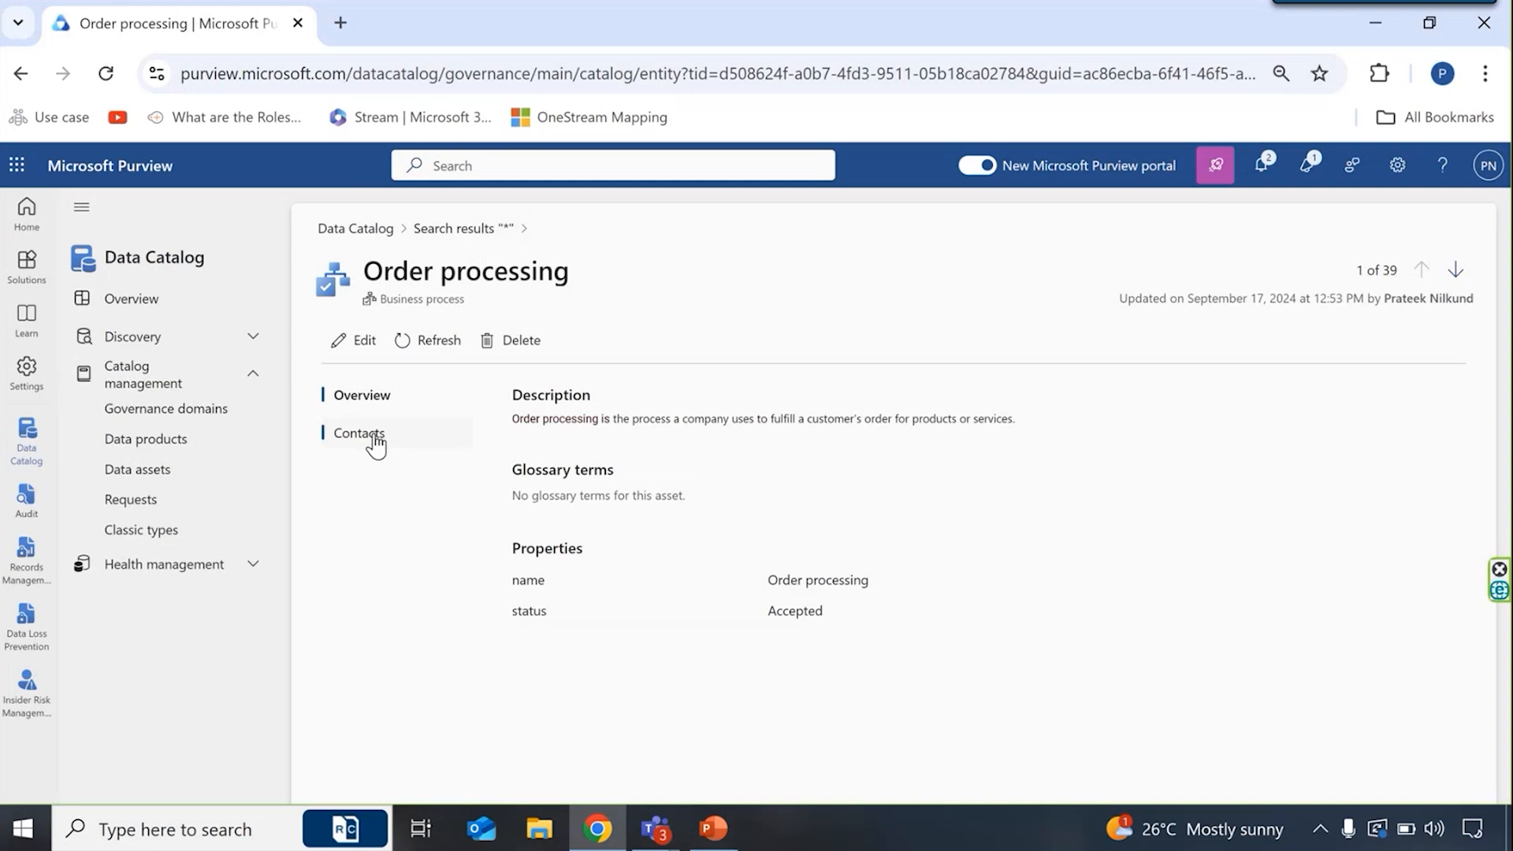
- Return to the "*" search results and open the connectionsmigration Azure Storage Account asset
click(452, 234)
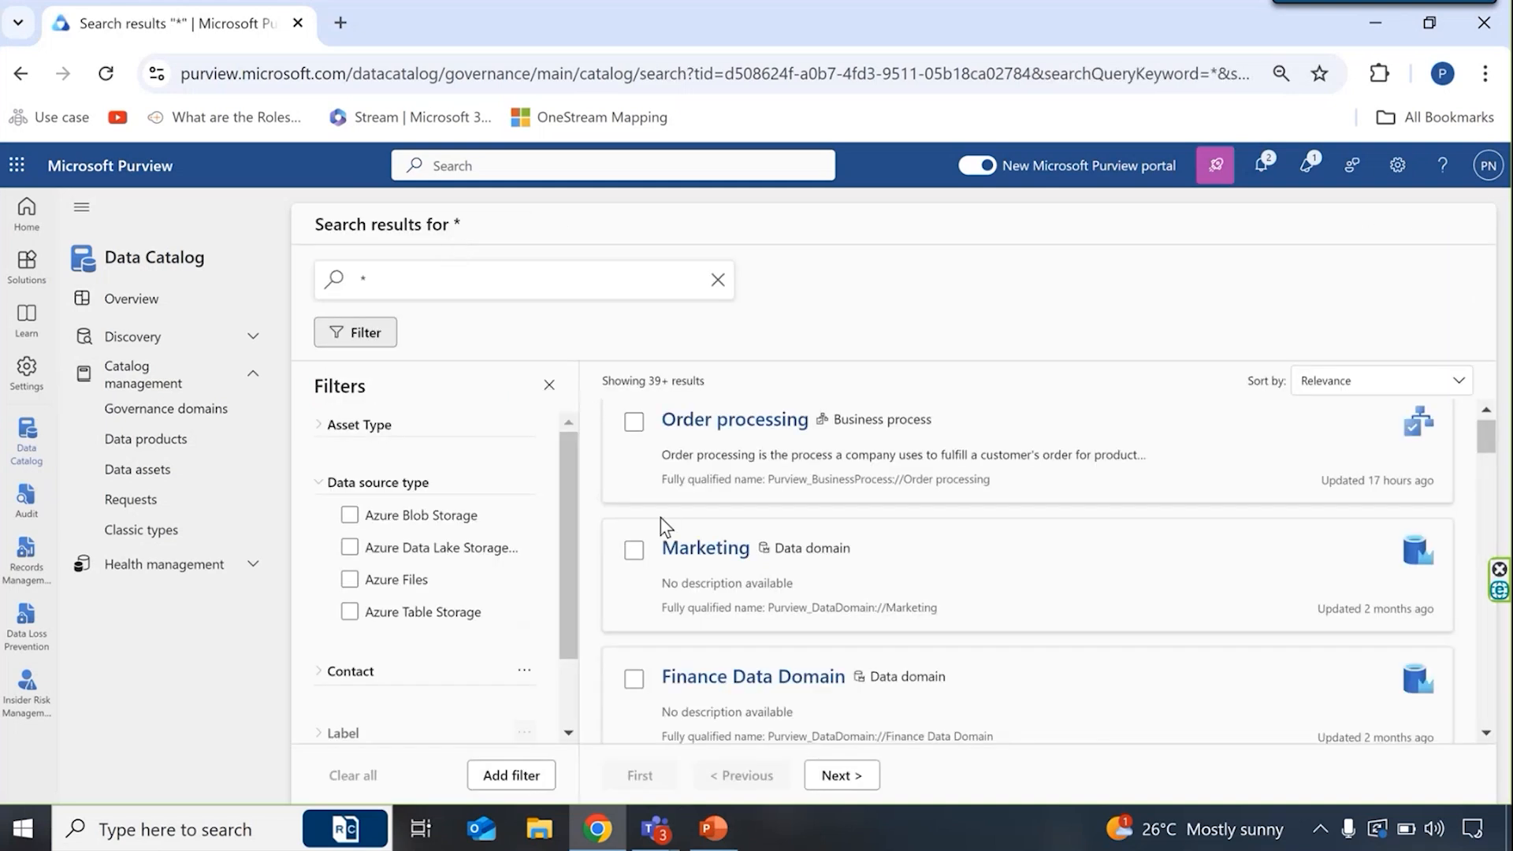
scroll(695, 577, down, 2)
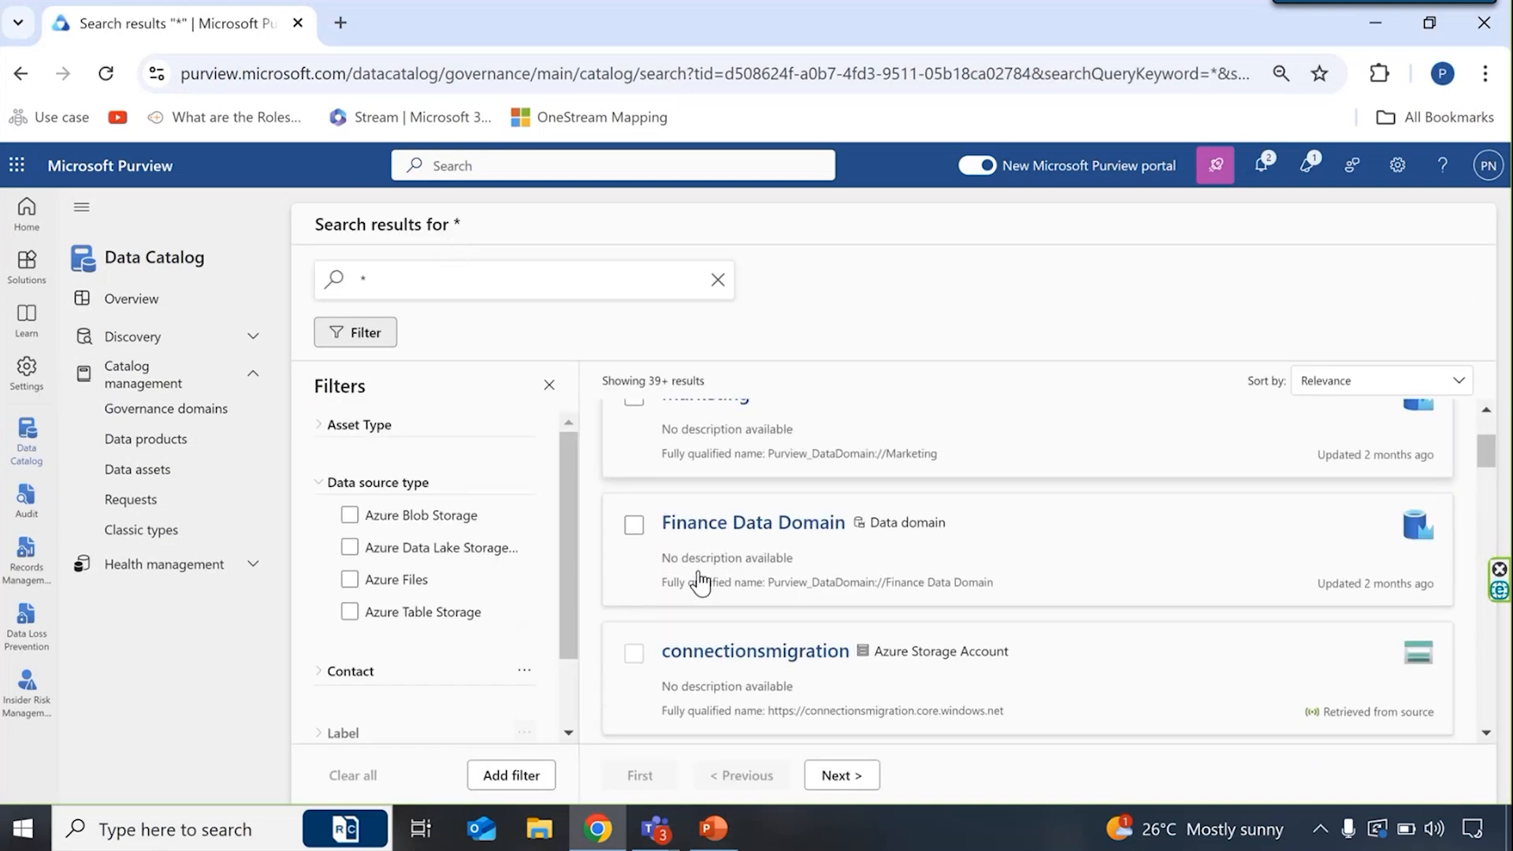
click(717, 611)
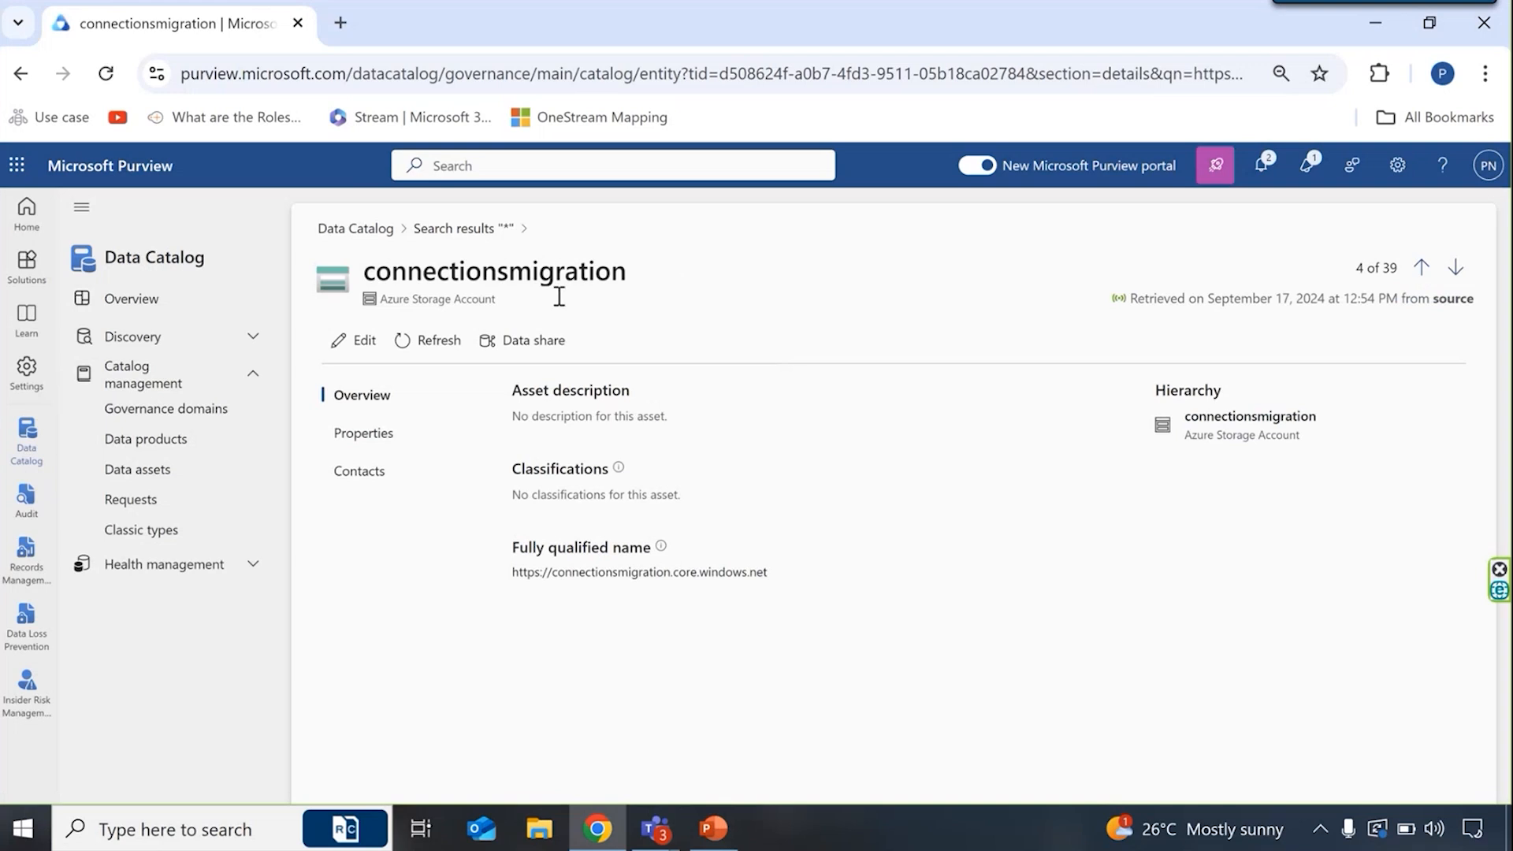
- Examine the storage account's properties, contacts and overview, and open its data share management
click(379, 432)
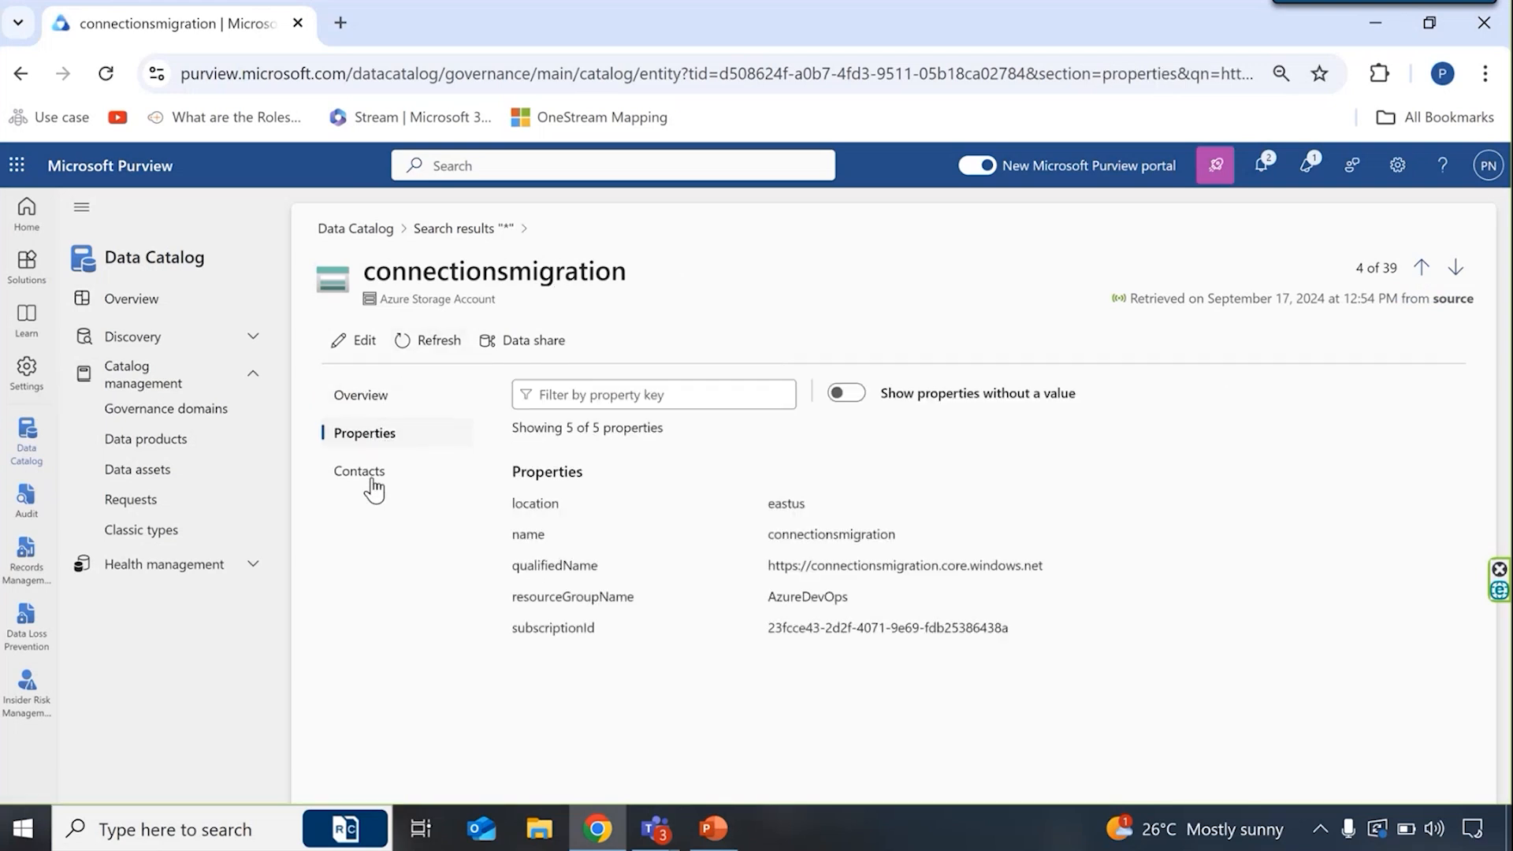
click(372, 482)
click(369, 438)
click(374, 473)
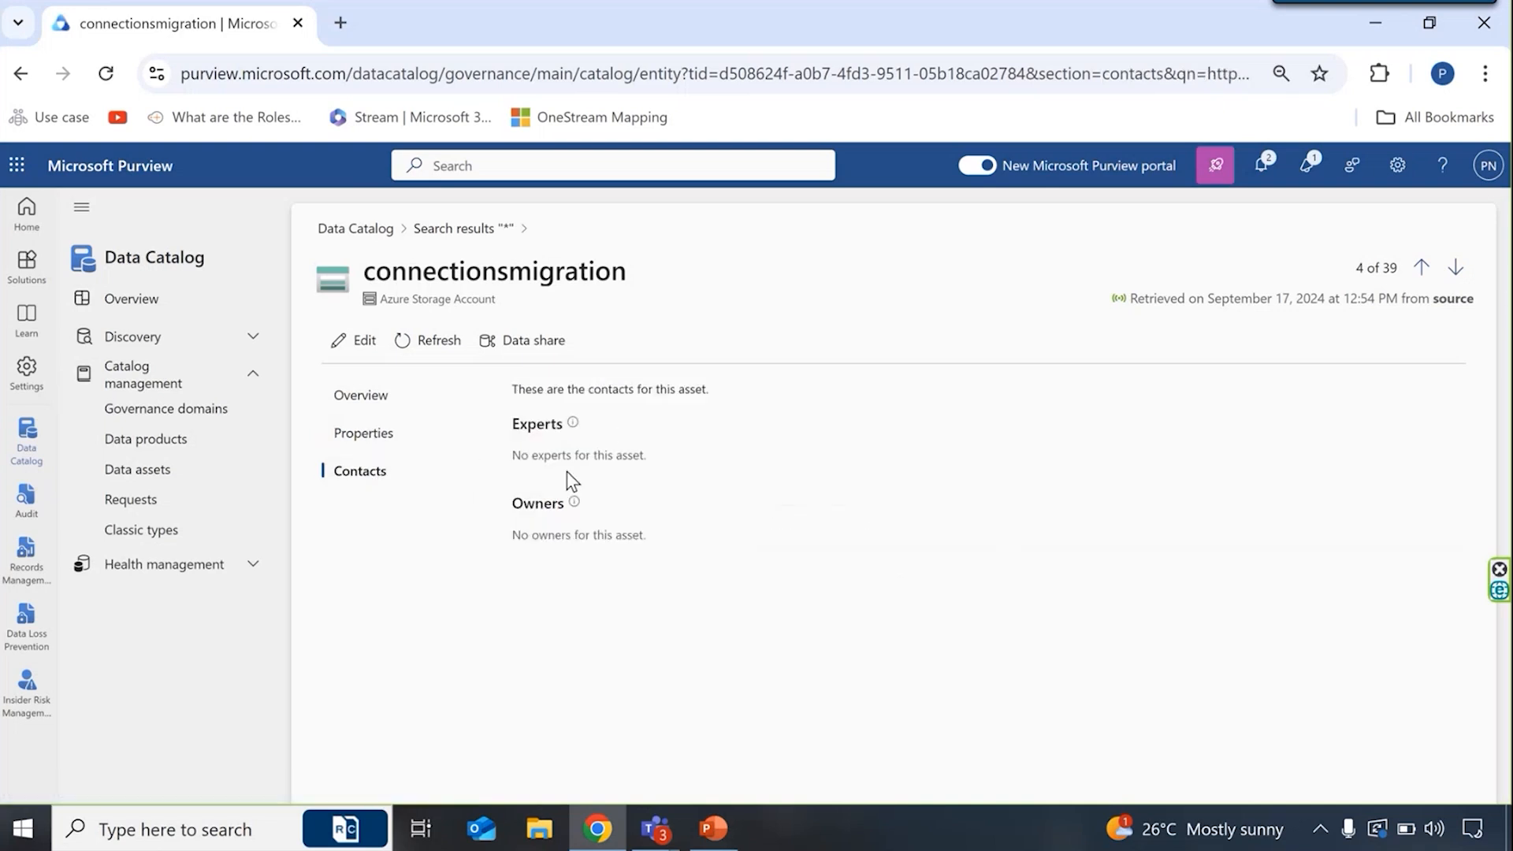
click(412, 410)
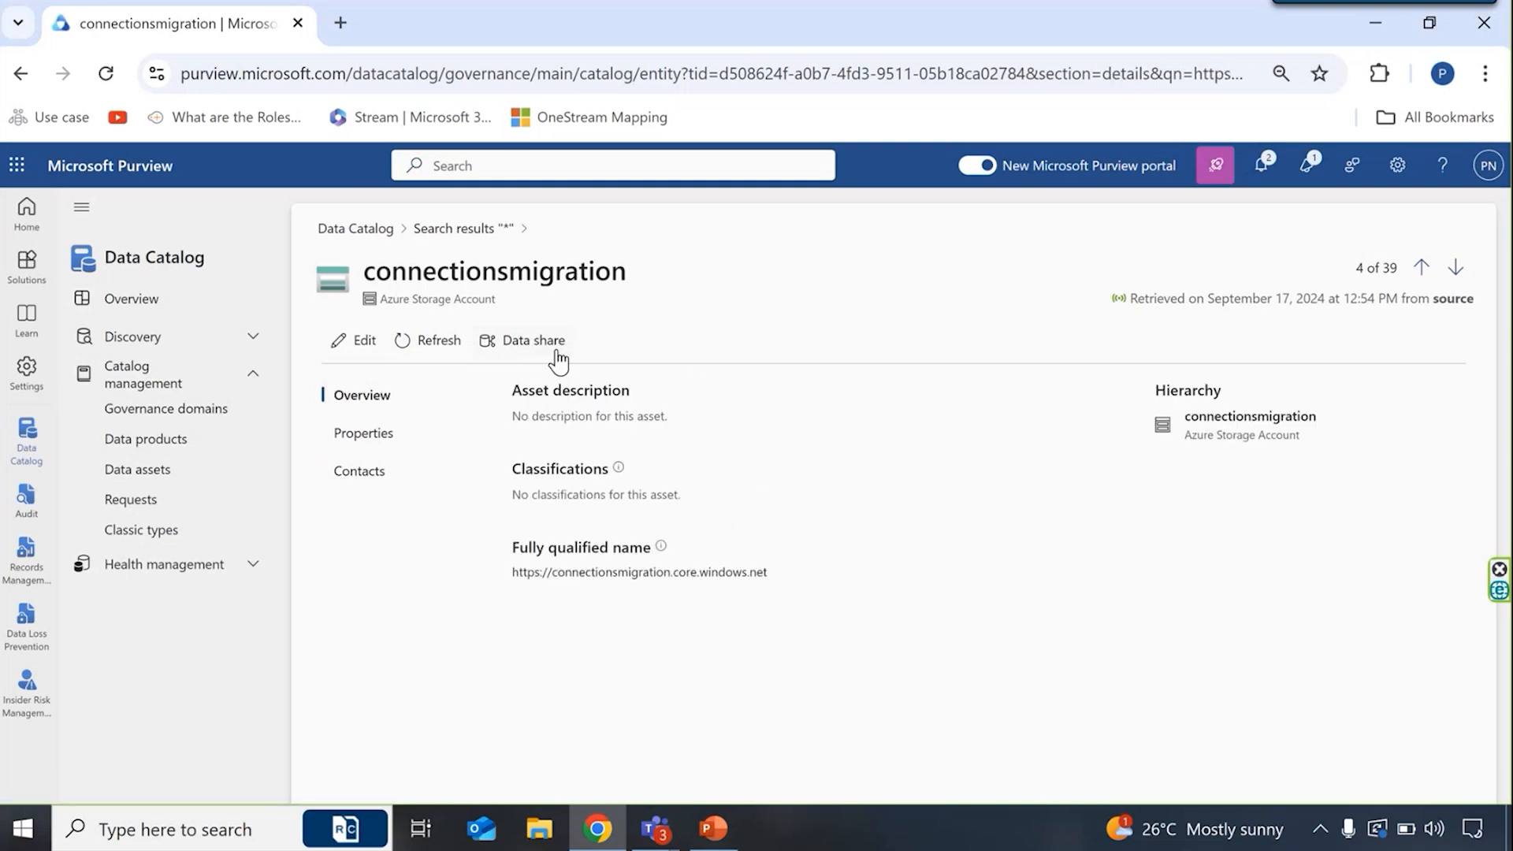
click(532, 340)
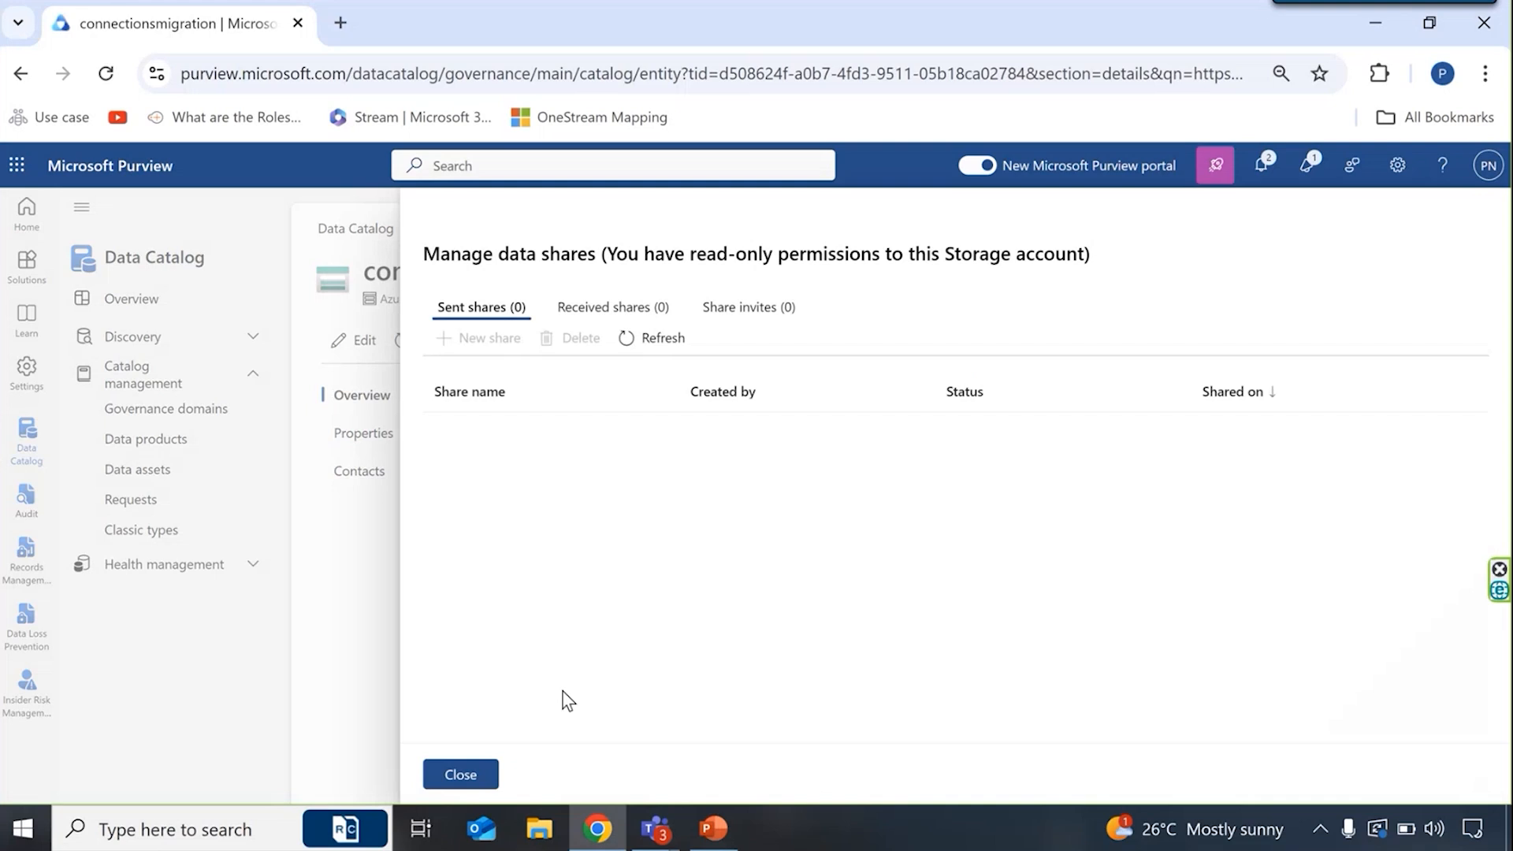
- Close the data share management, return to the "*" search results and look through the listed assets
click(479, 778)
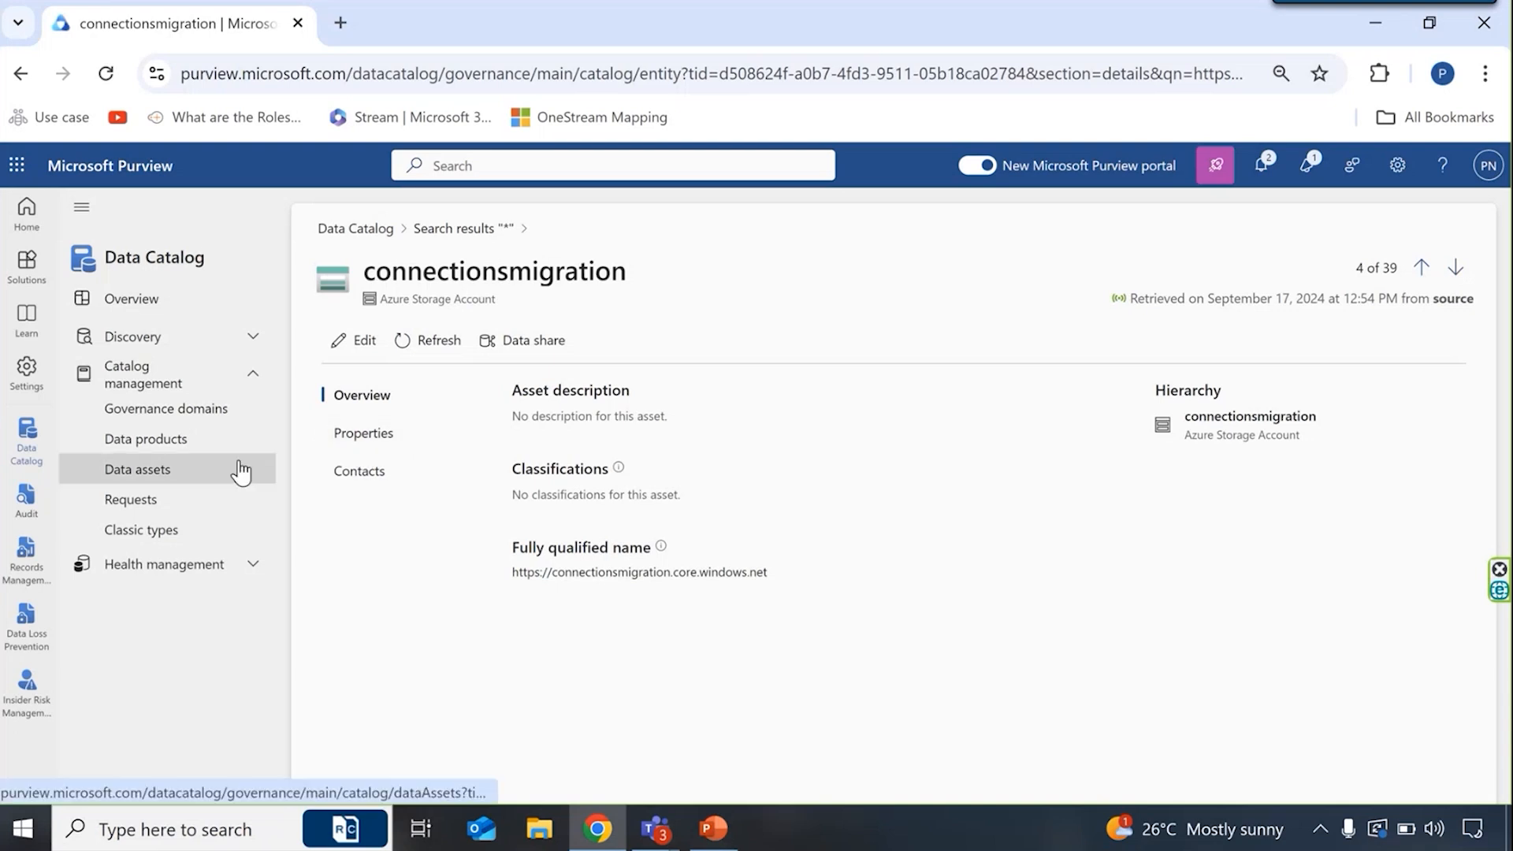
click(465, 230)
scroll(462, 614, down, 1)
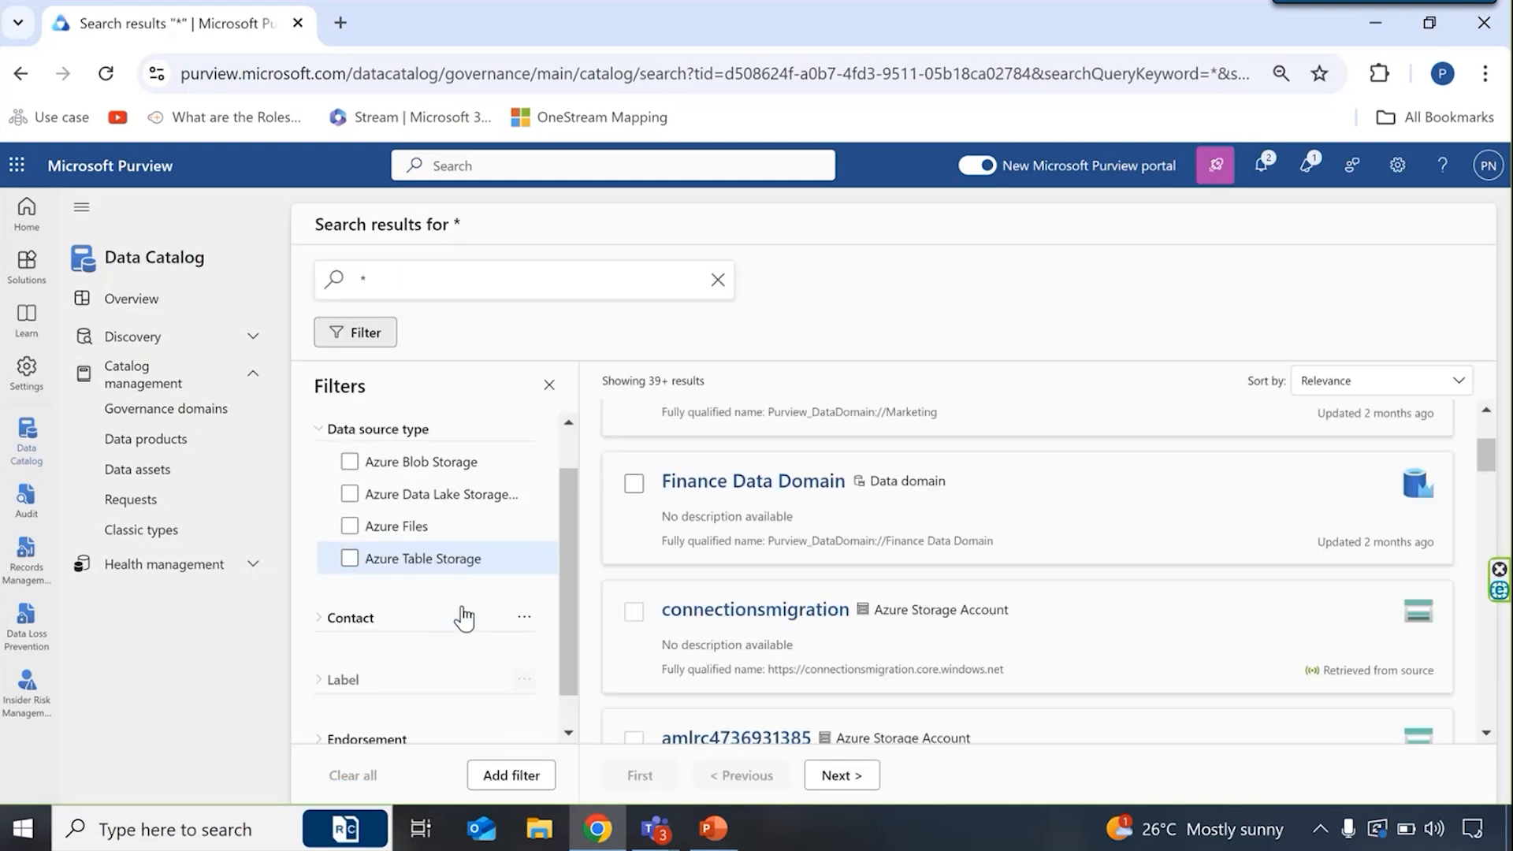
scroll(740, 640, down, 3)
scroll(744, 643, down, 3)
scroll(744, 644, down, 12)
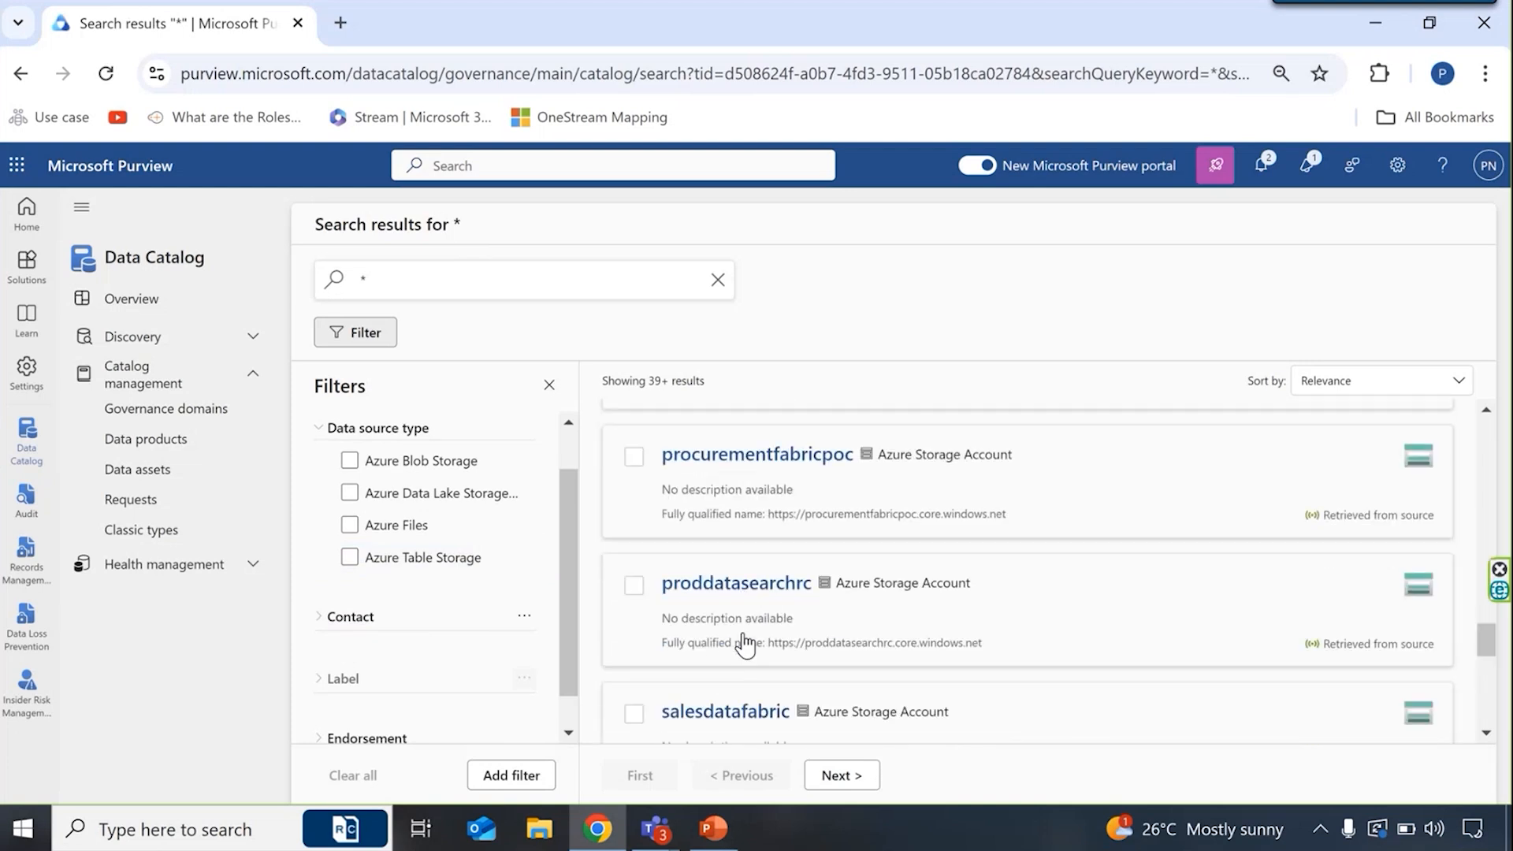
scroll(744, 644, down, 5)
scroll(743, 642, up, 4)
scroll(745, 643, up, 15)
scroll(745, 644, down, 12)
scroll(744, 644, up, 10)
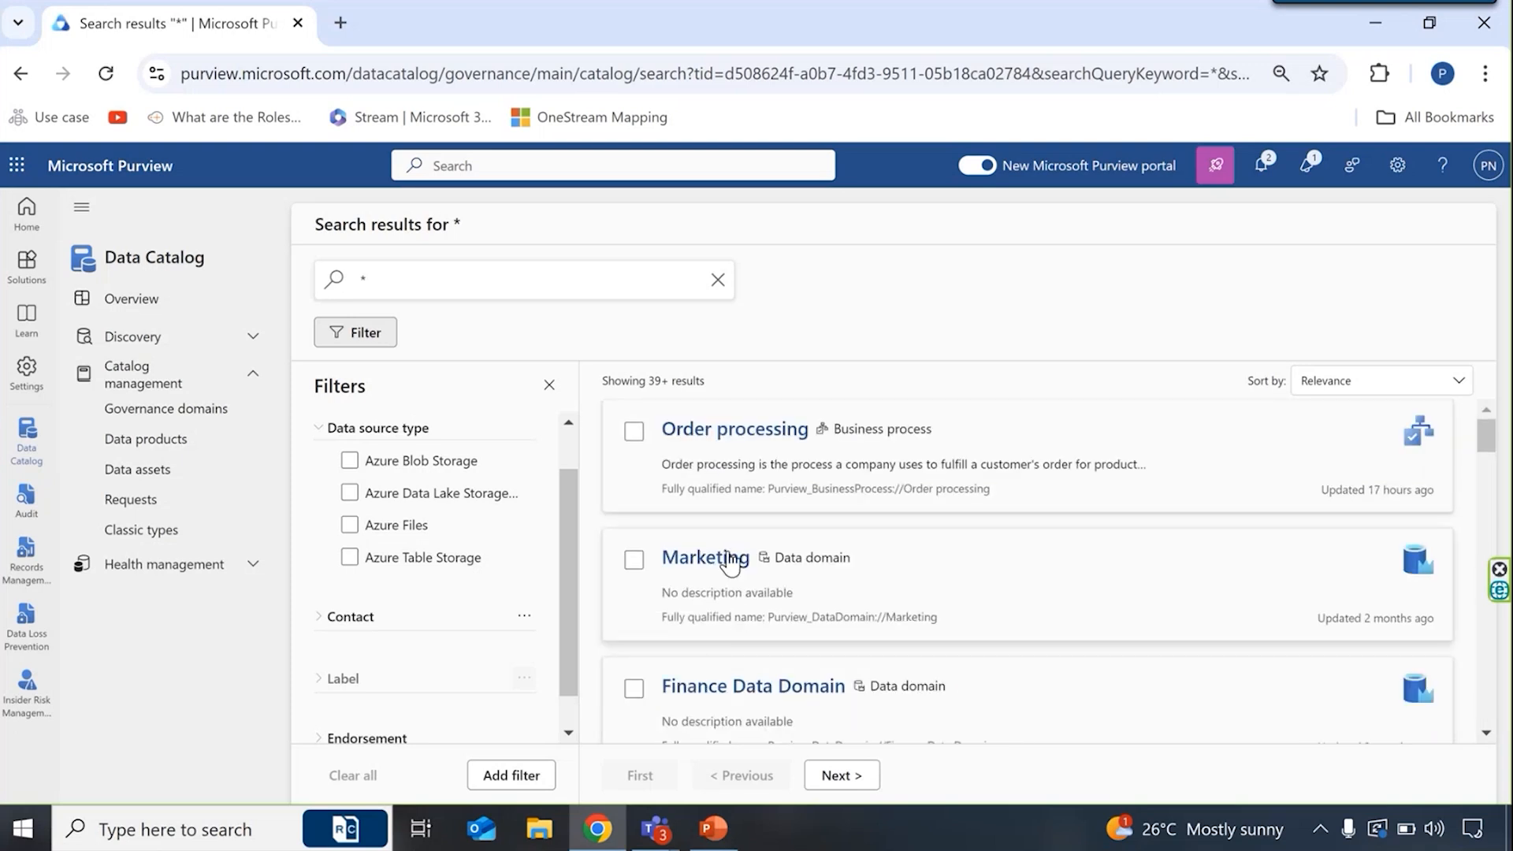
- Open the Marketing data domain asset and review its contacts and overview
click(728, 560)
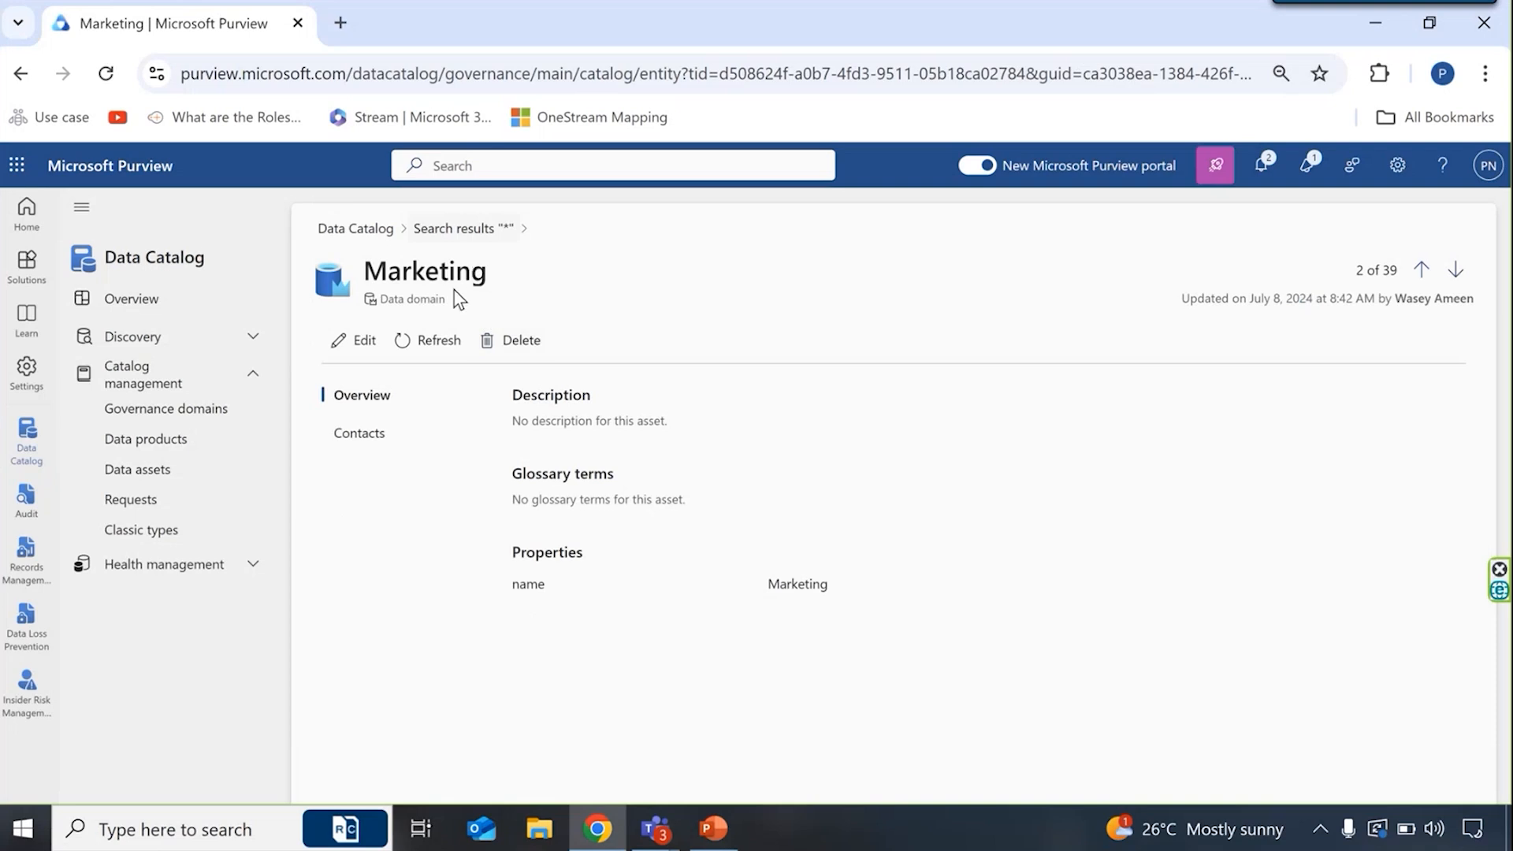
click(372, 444)
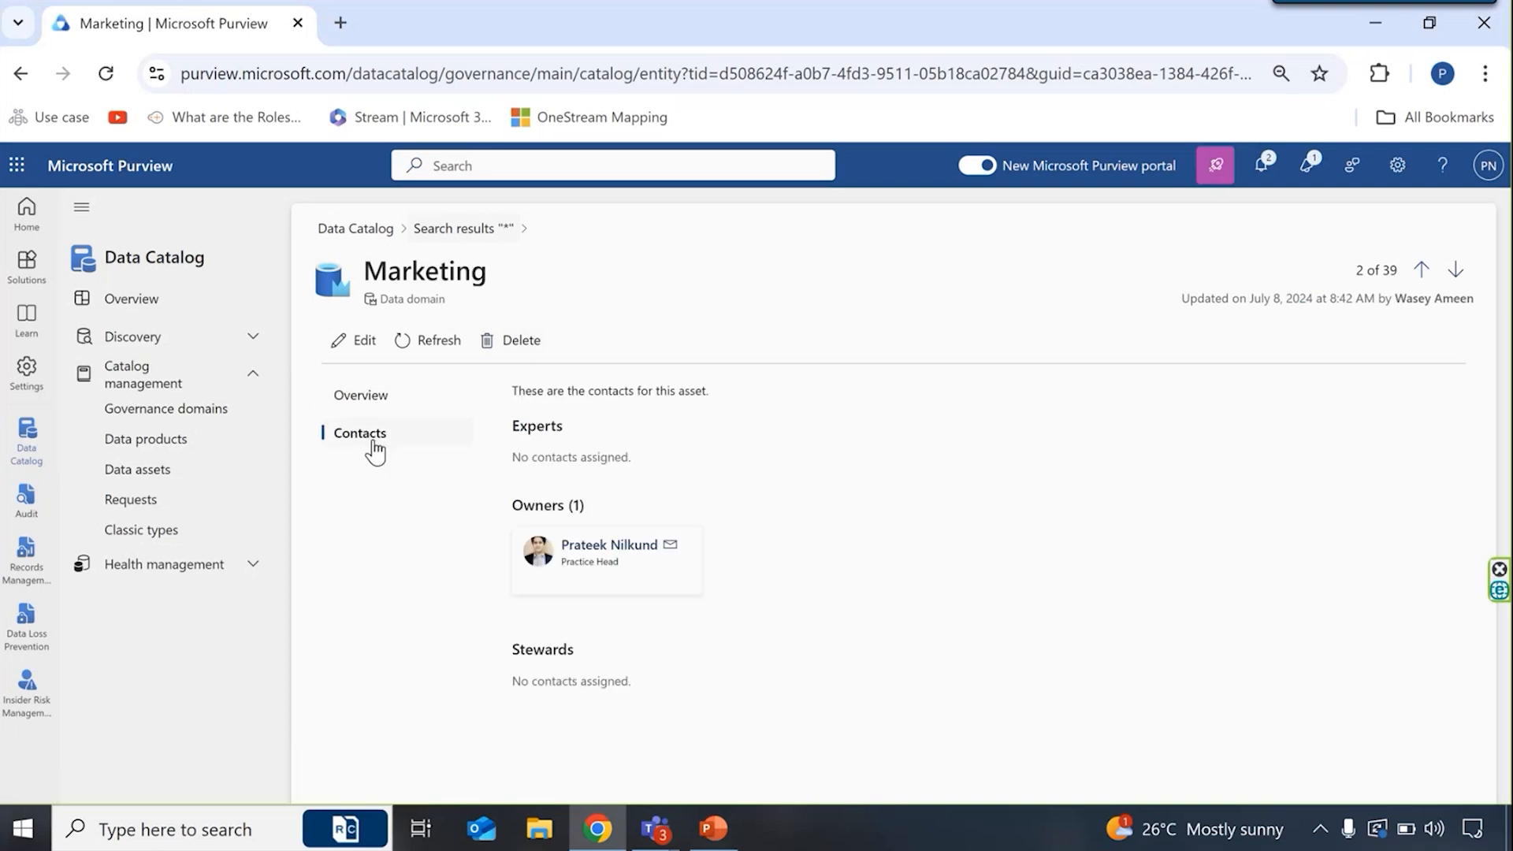
click(384, 408)
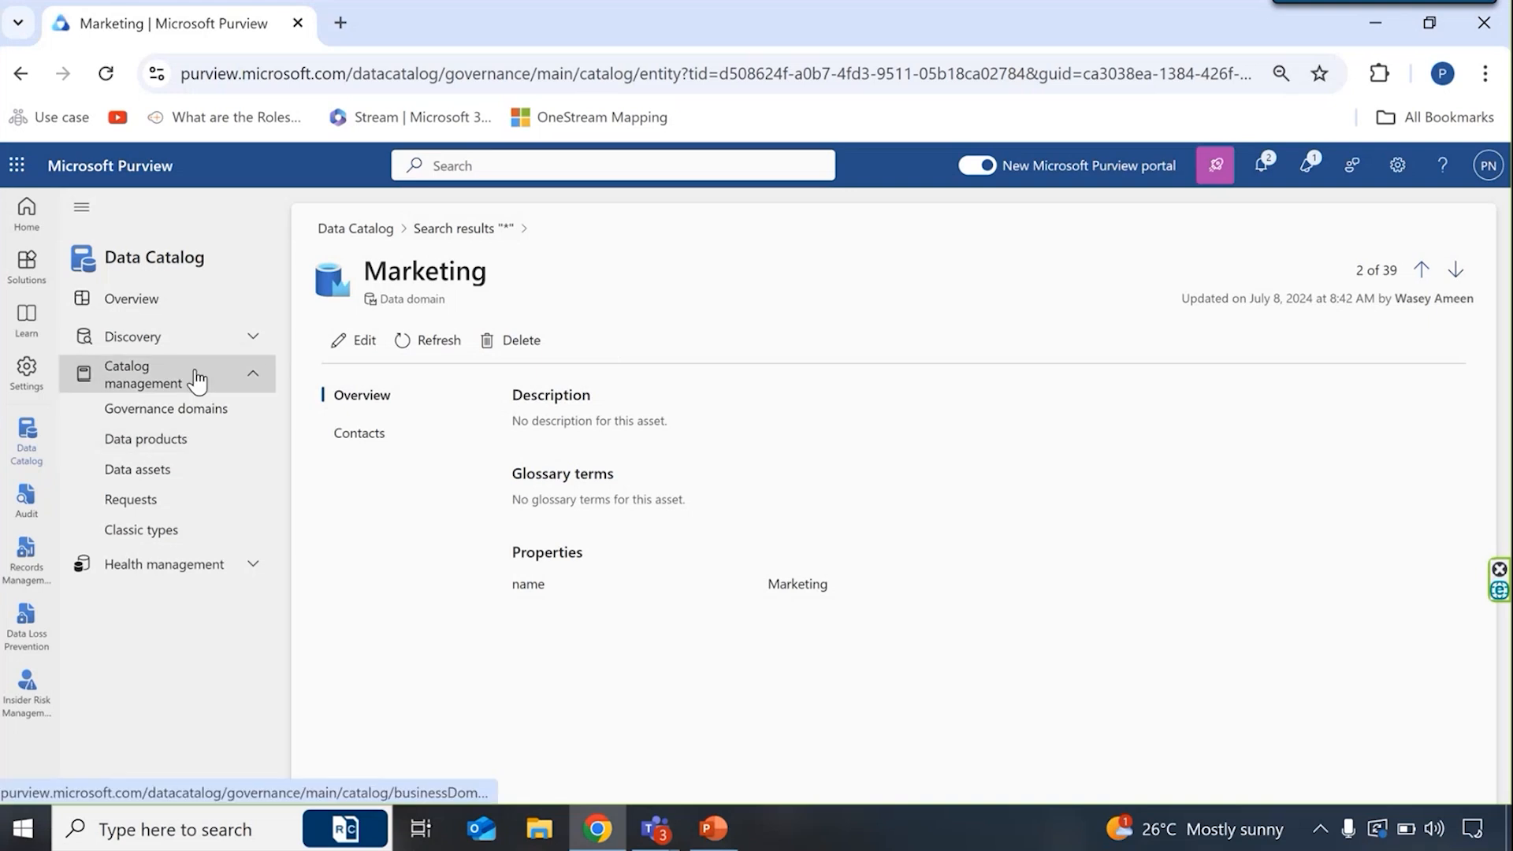
- Go to the Data Catalog overview and show the sections under Discovery and Health management
click(186, 348)
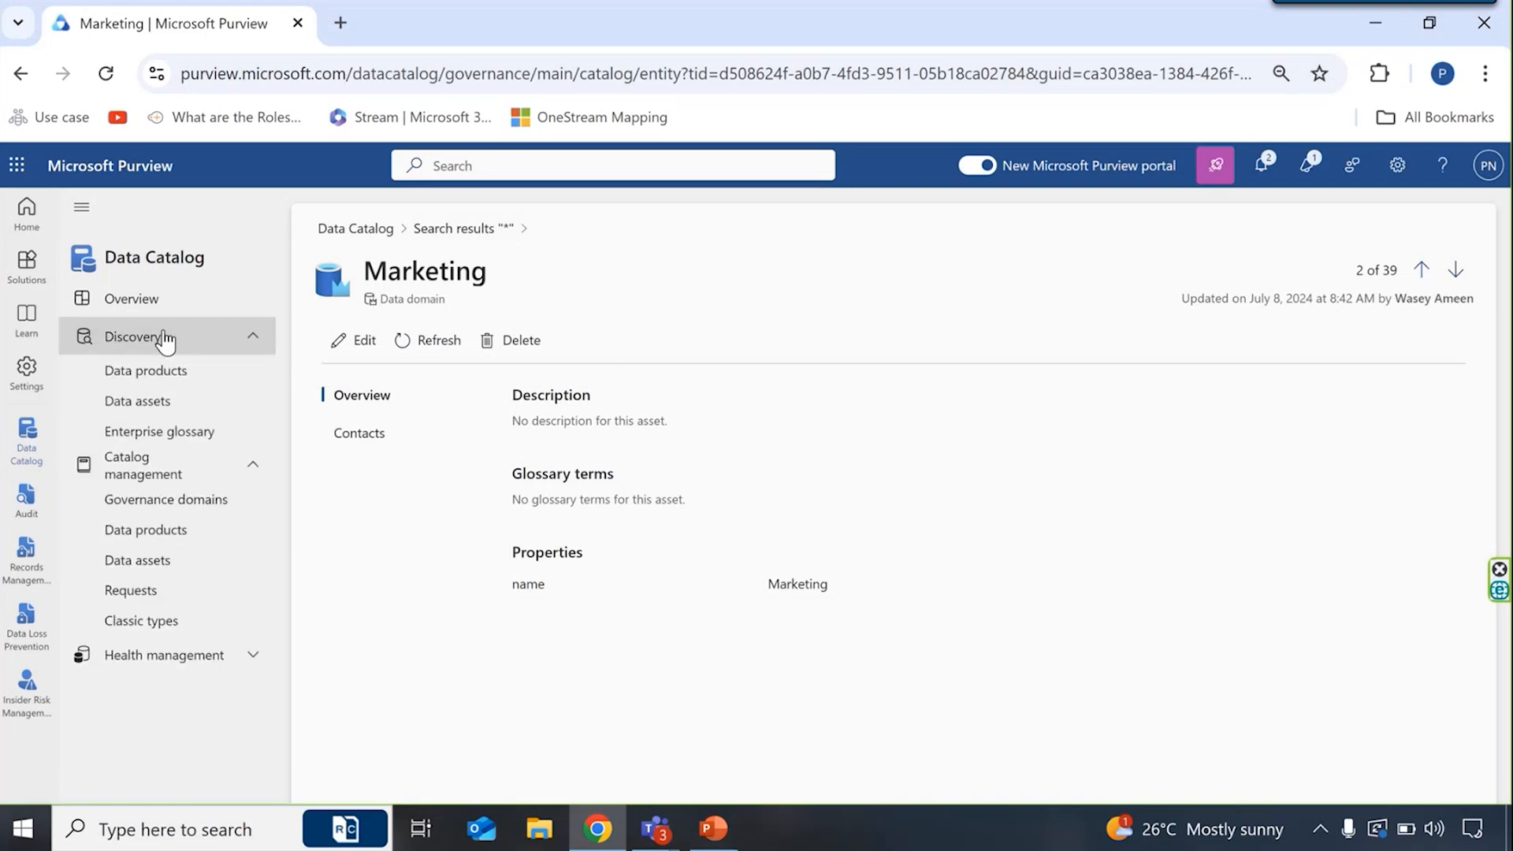
click(172, 307)
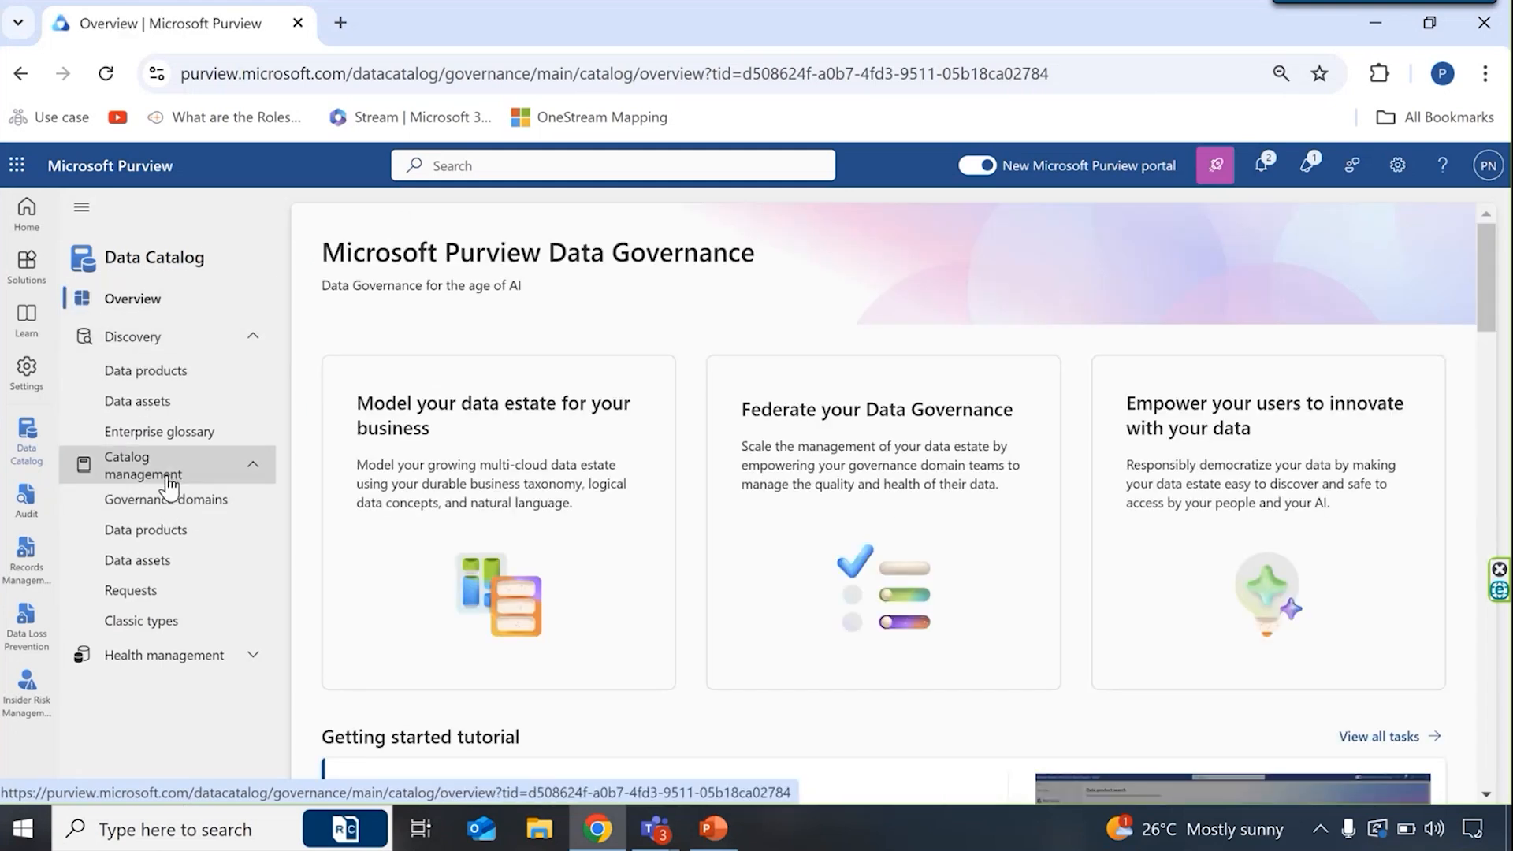
click(263, 668)
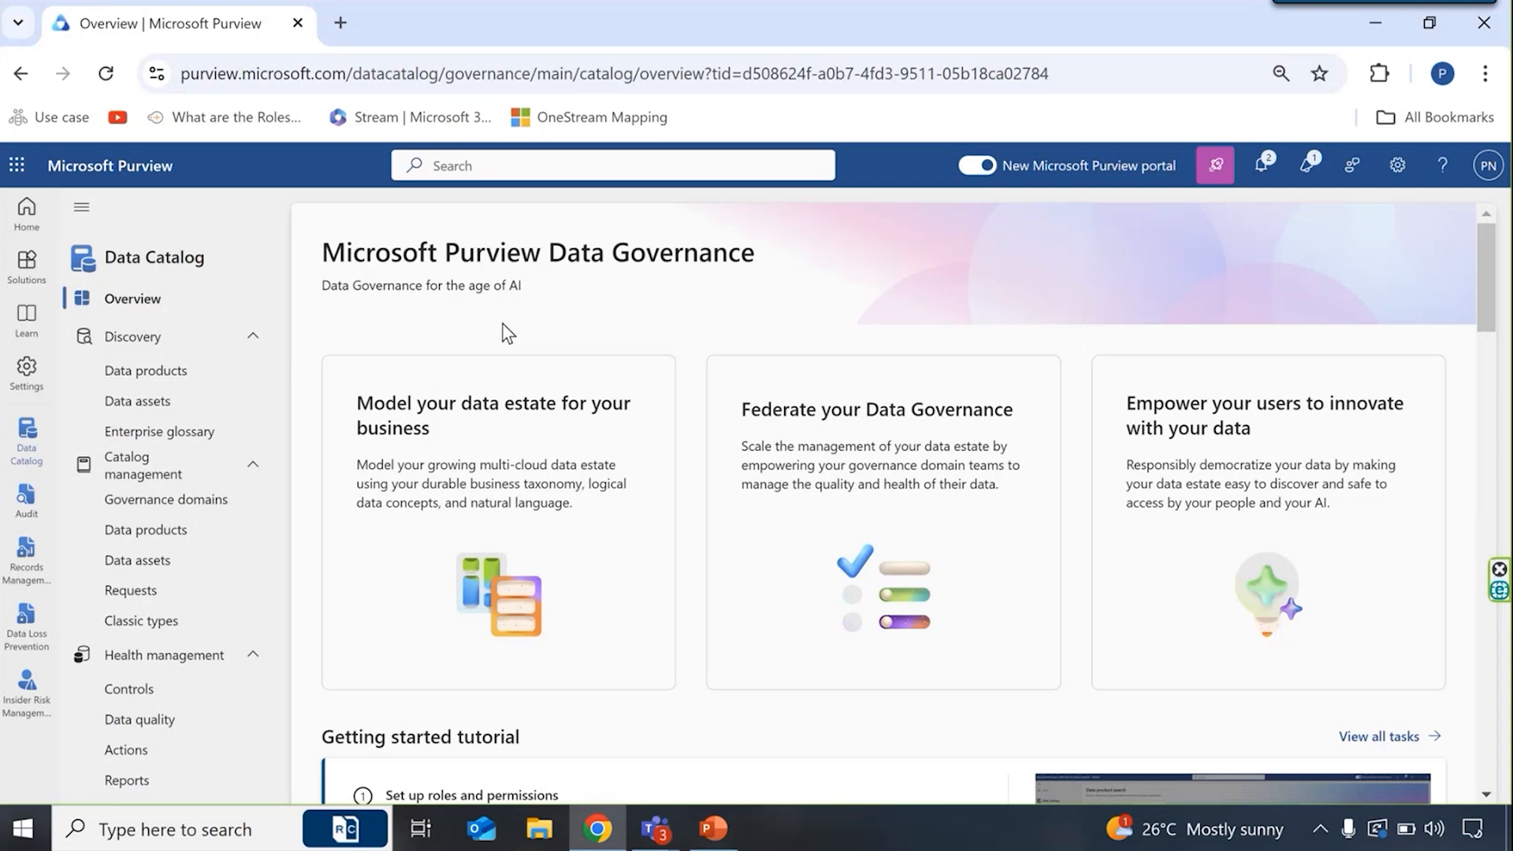
- Switch to the Data Loss Prevention solution and look through its list of policies
click(36, 272)
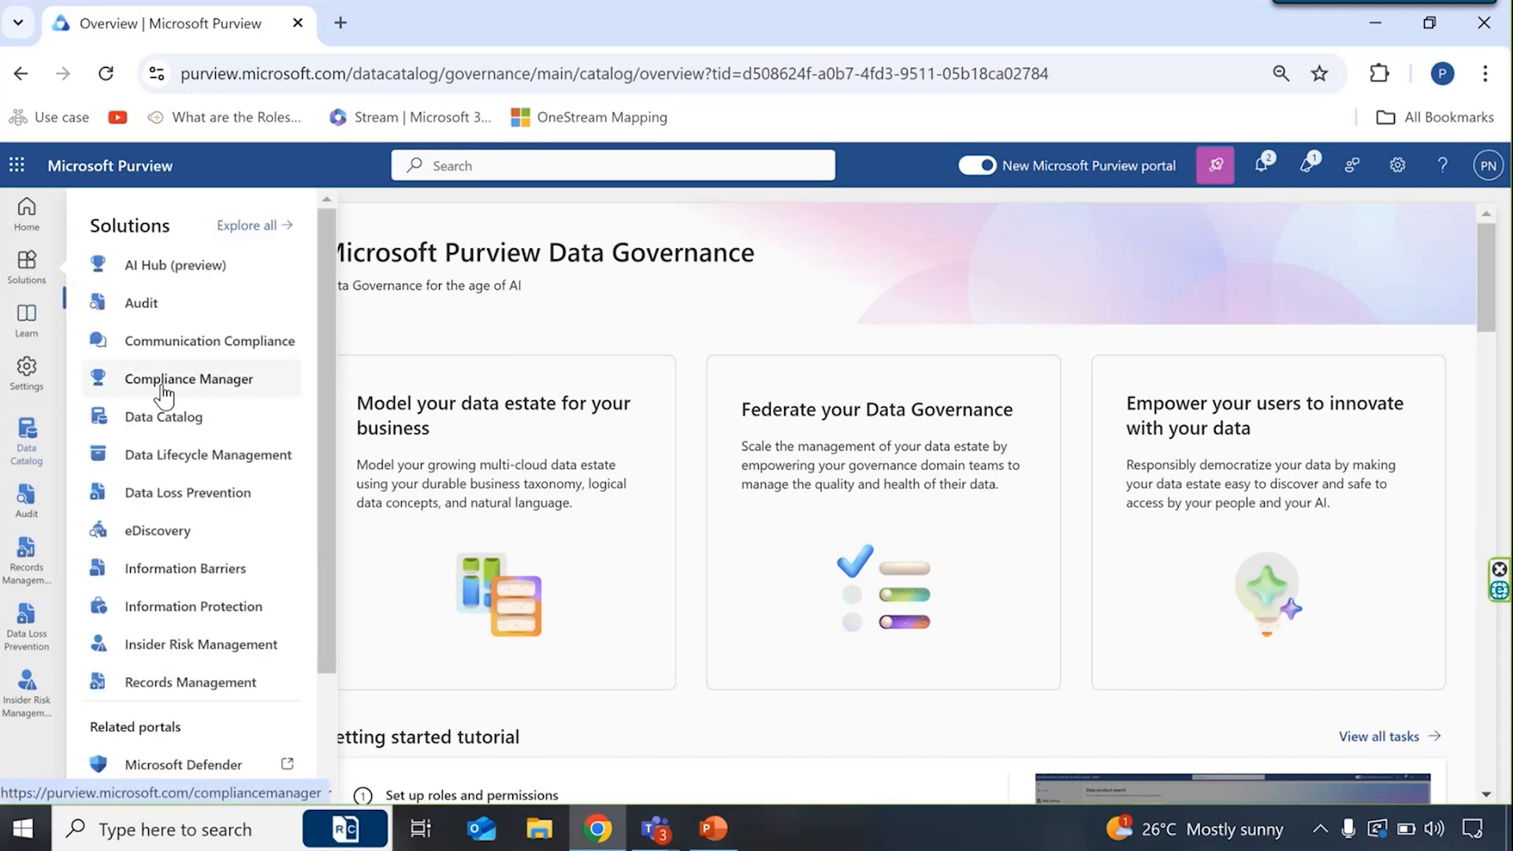
click(178, 504)
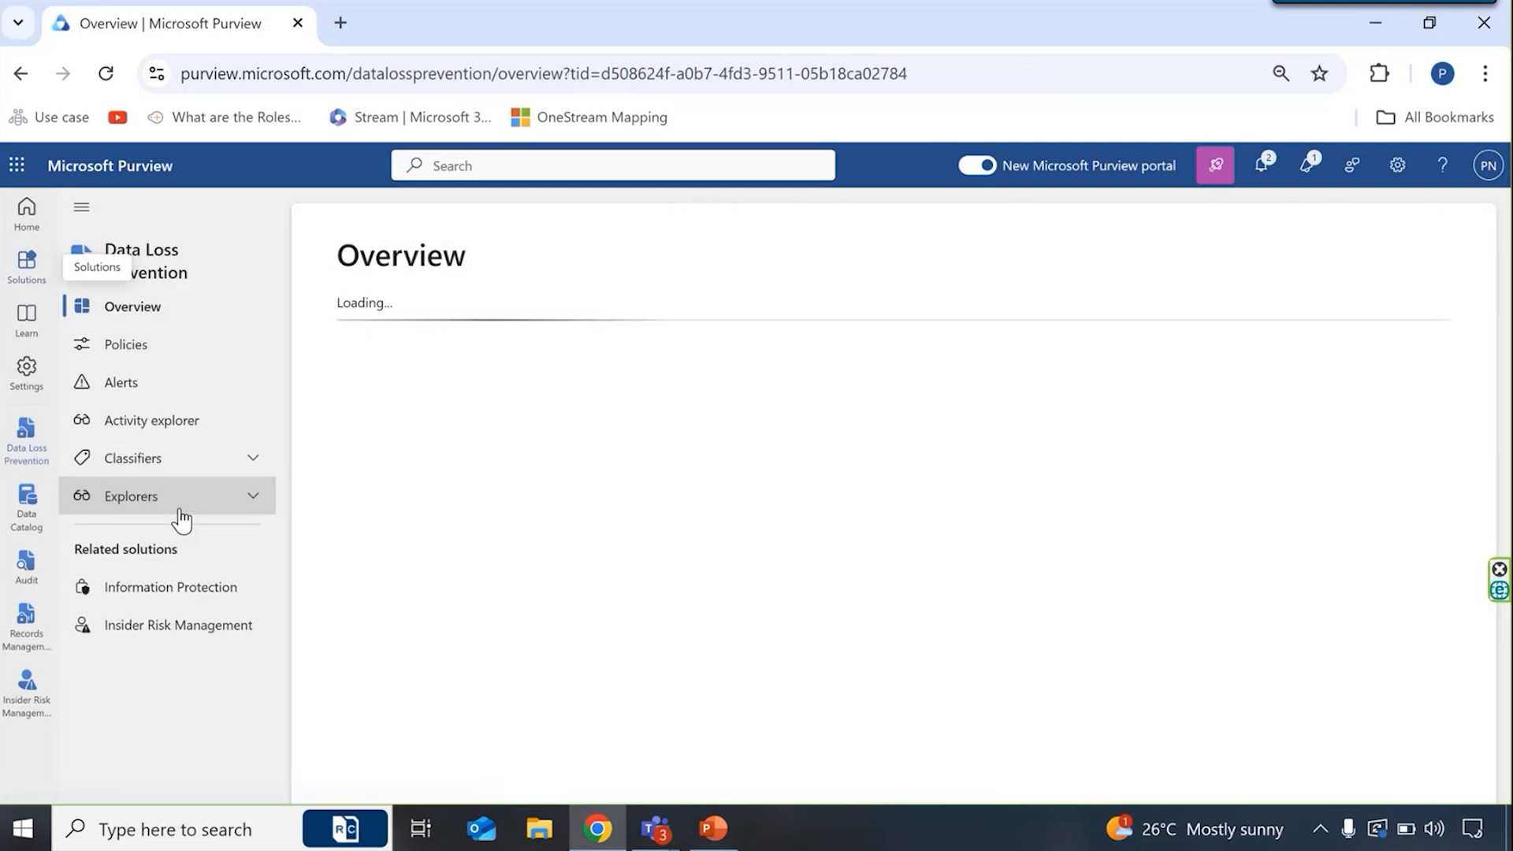
click(193, 356)
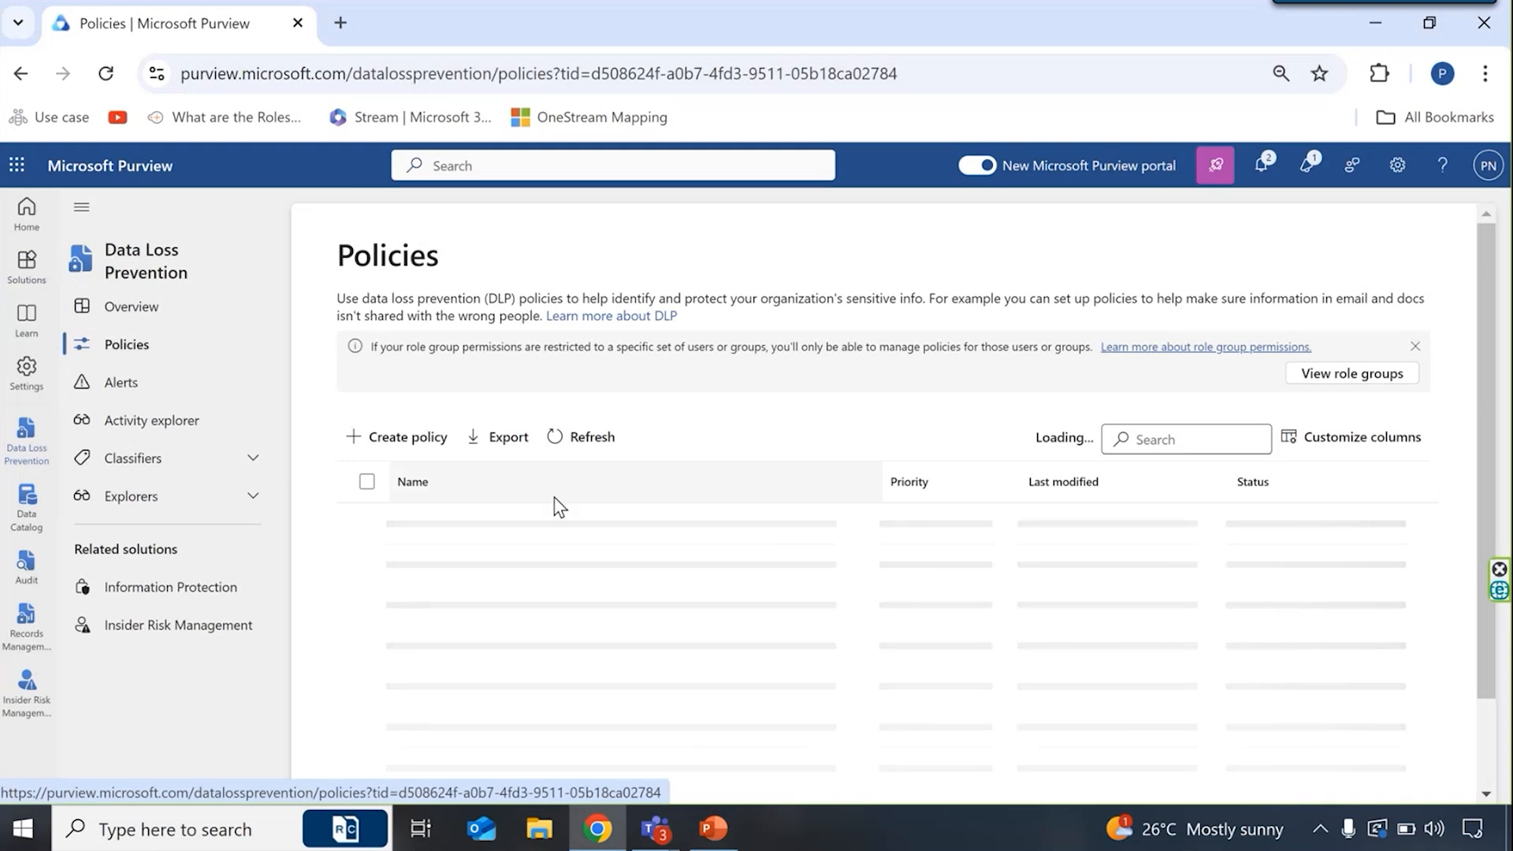
scroll(800, 448, down, 1)
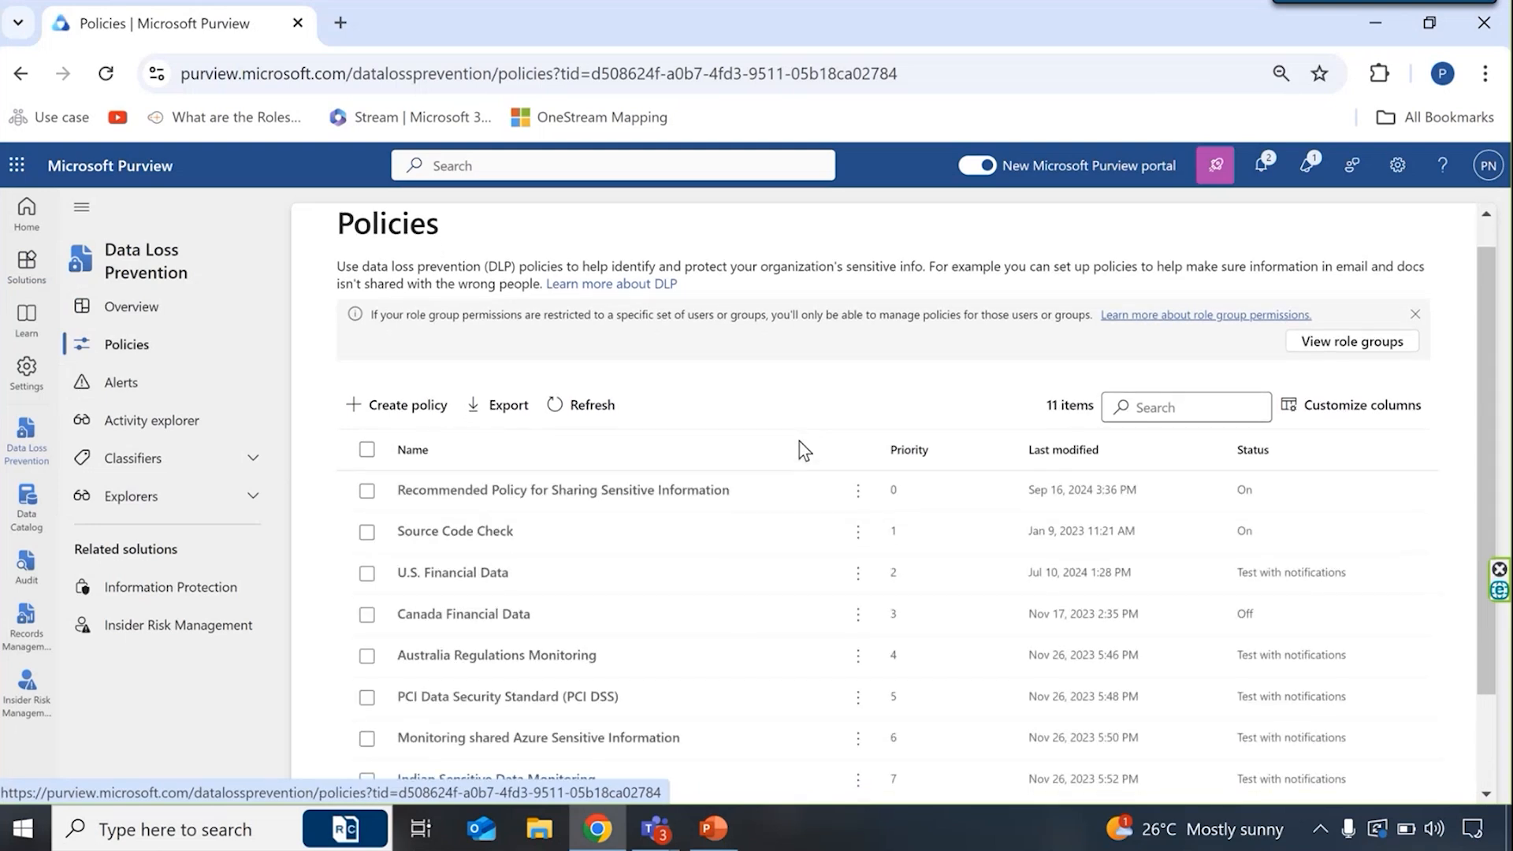
scroll(800, 447, down, 1)
scroll(516, 628, down, 2)
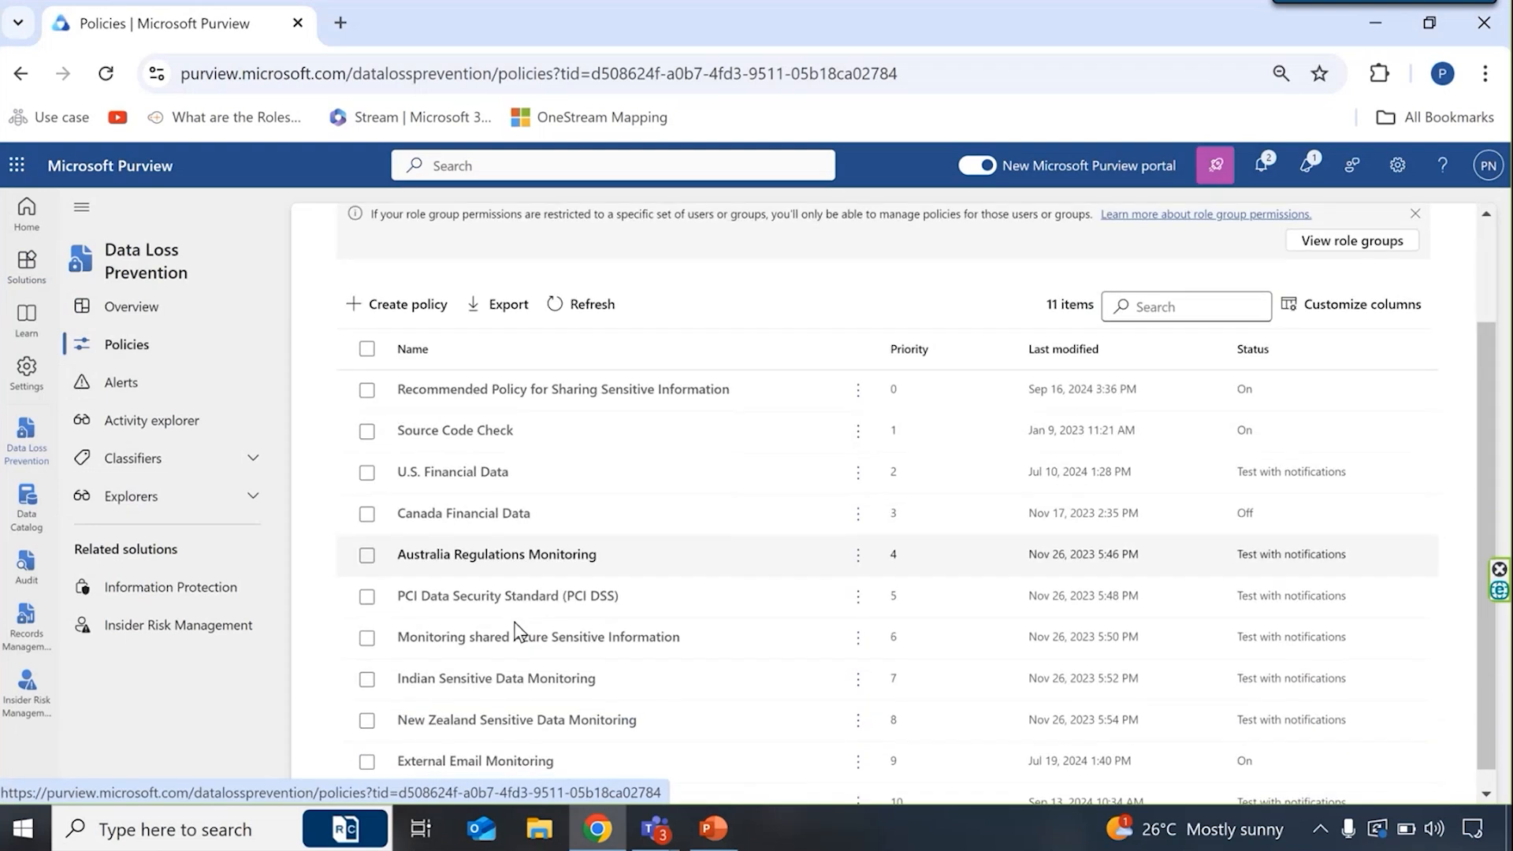
scroll(516, 630, down, 1)
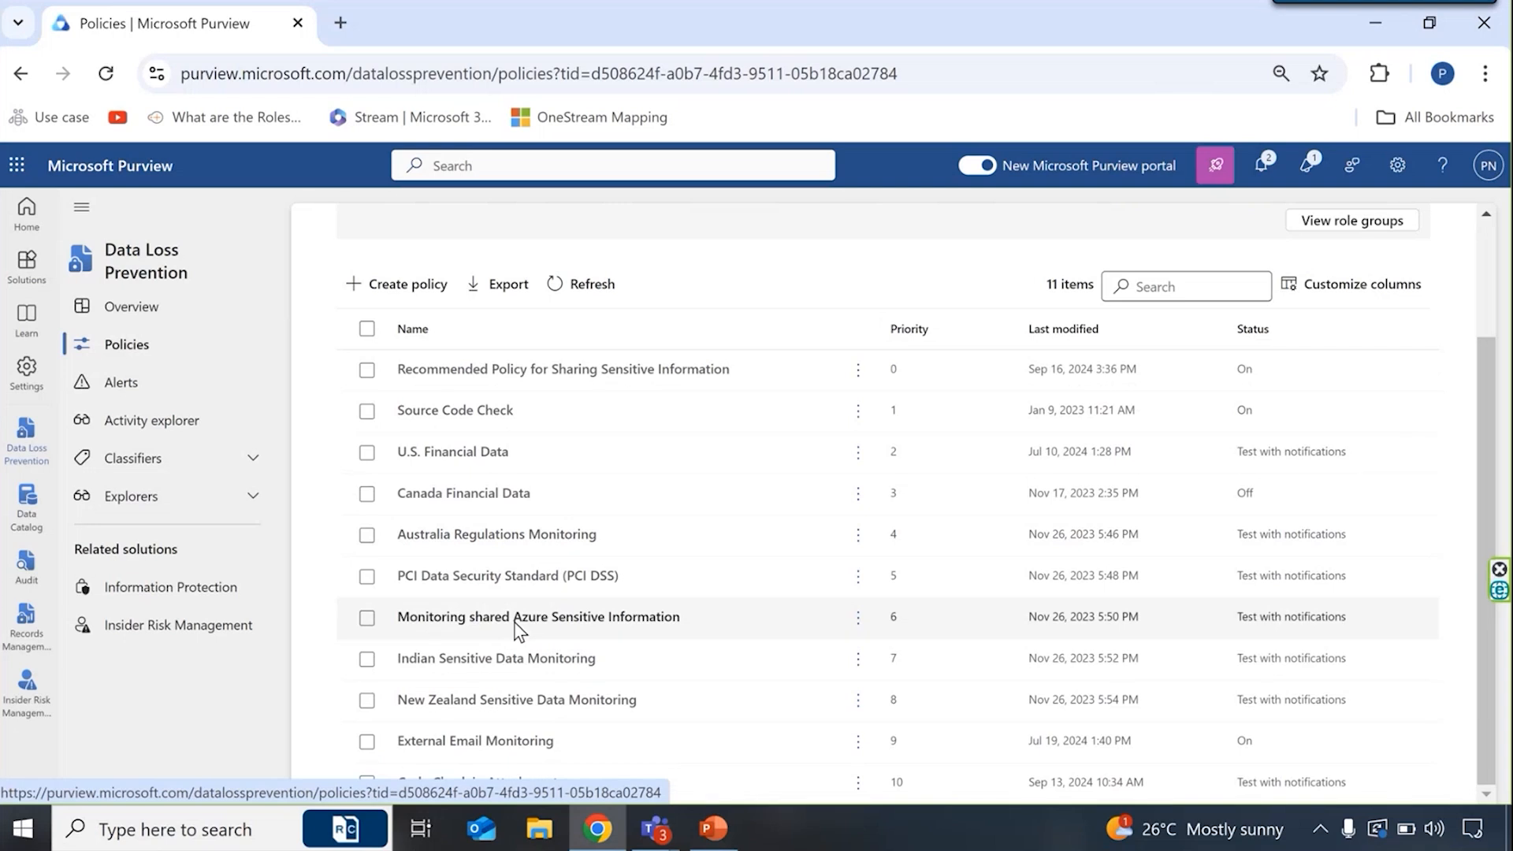
scroll(516, 628, up, 1)
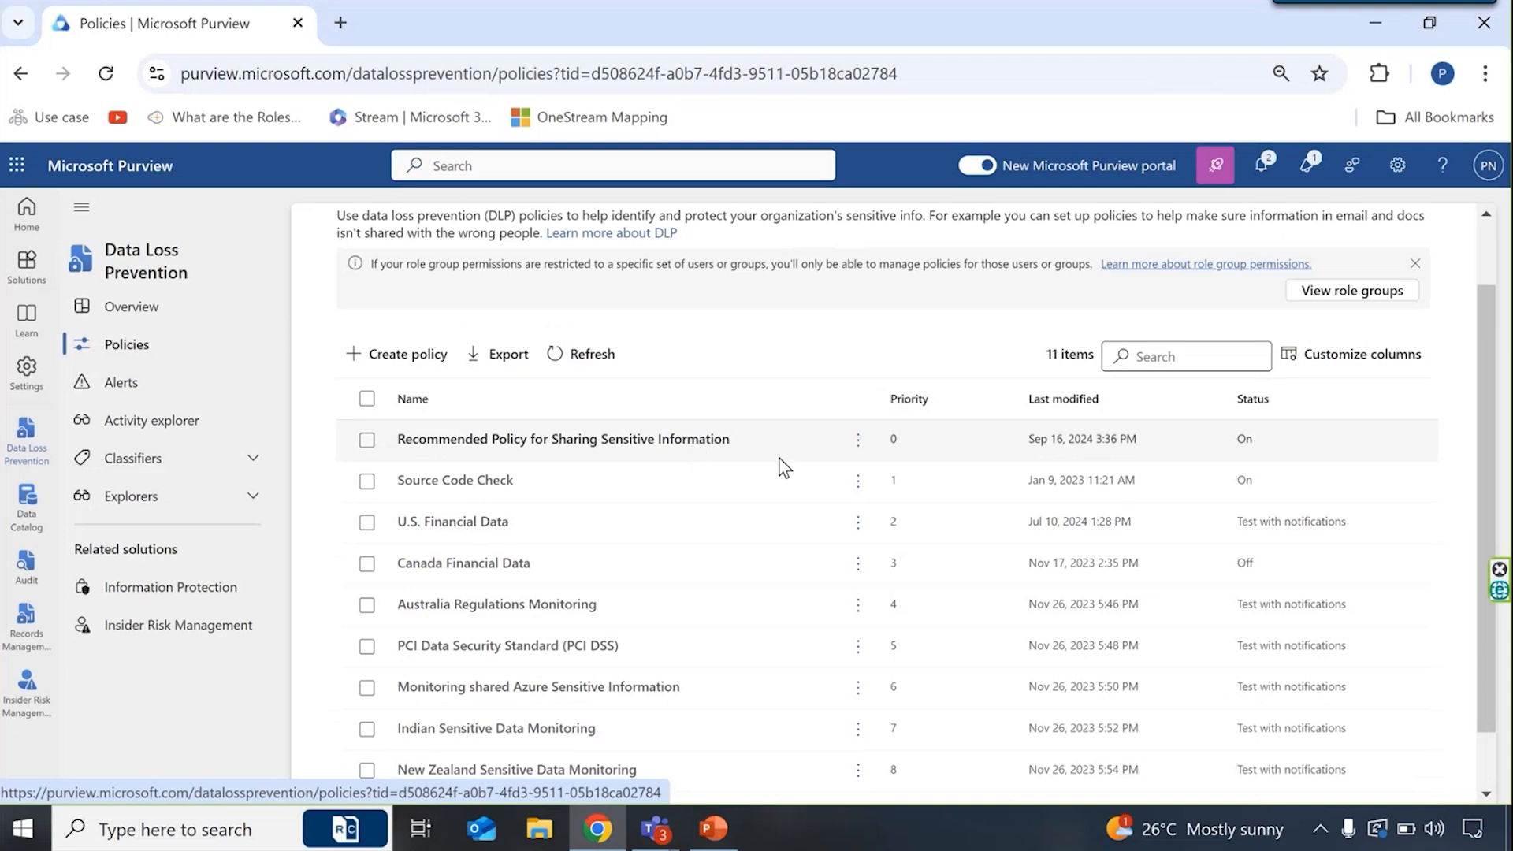
scroll(808, 575, up, 1)
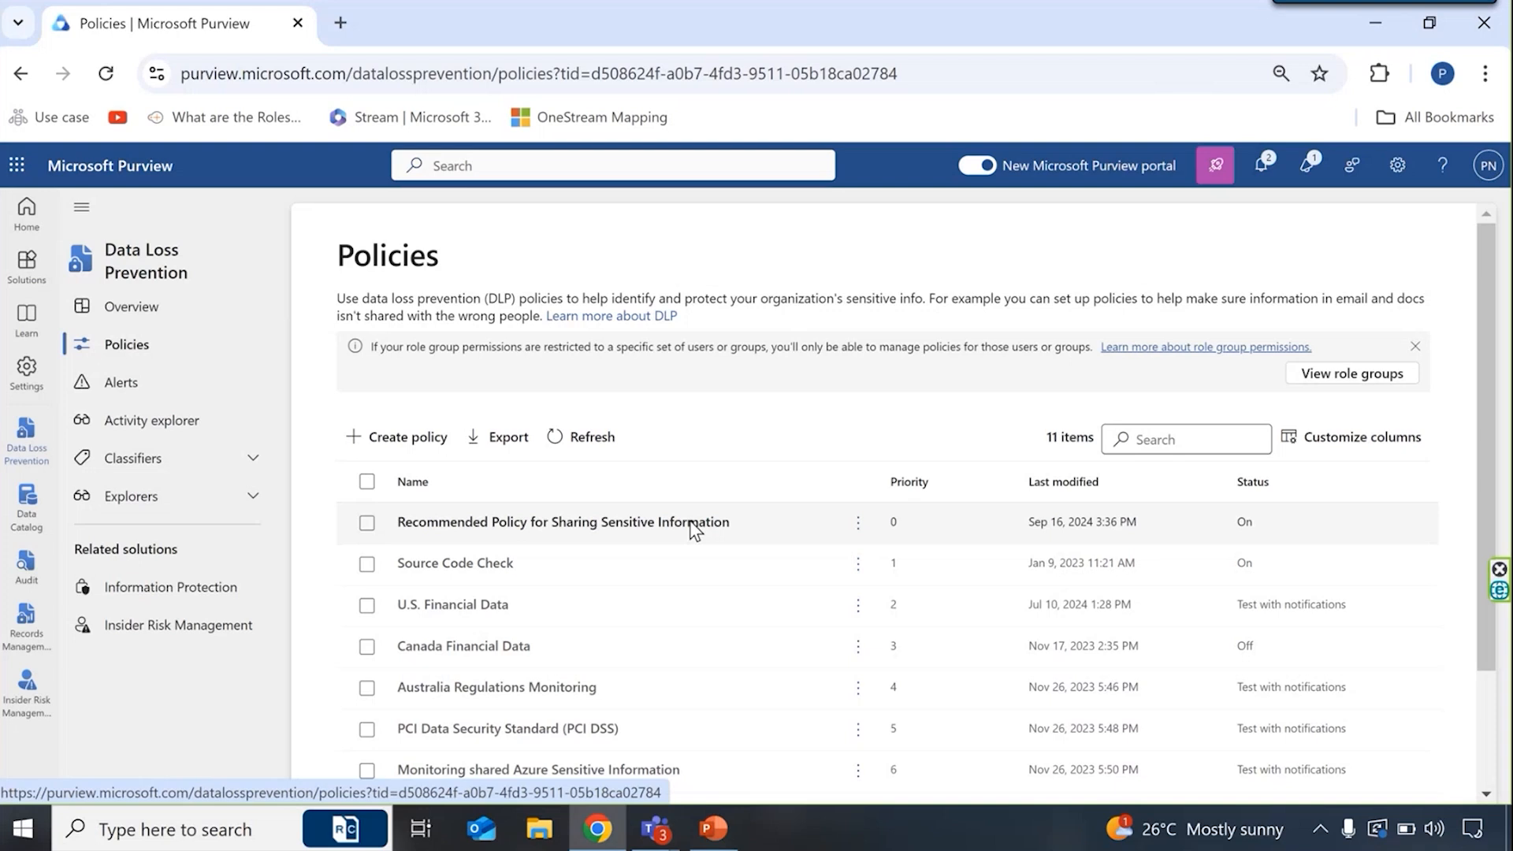
- Open the Recommended Policy for Sharing Sensitive Information for editing
click(639, 527)
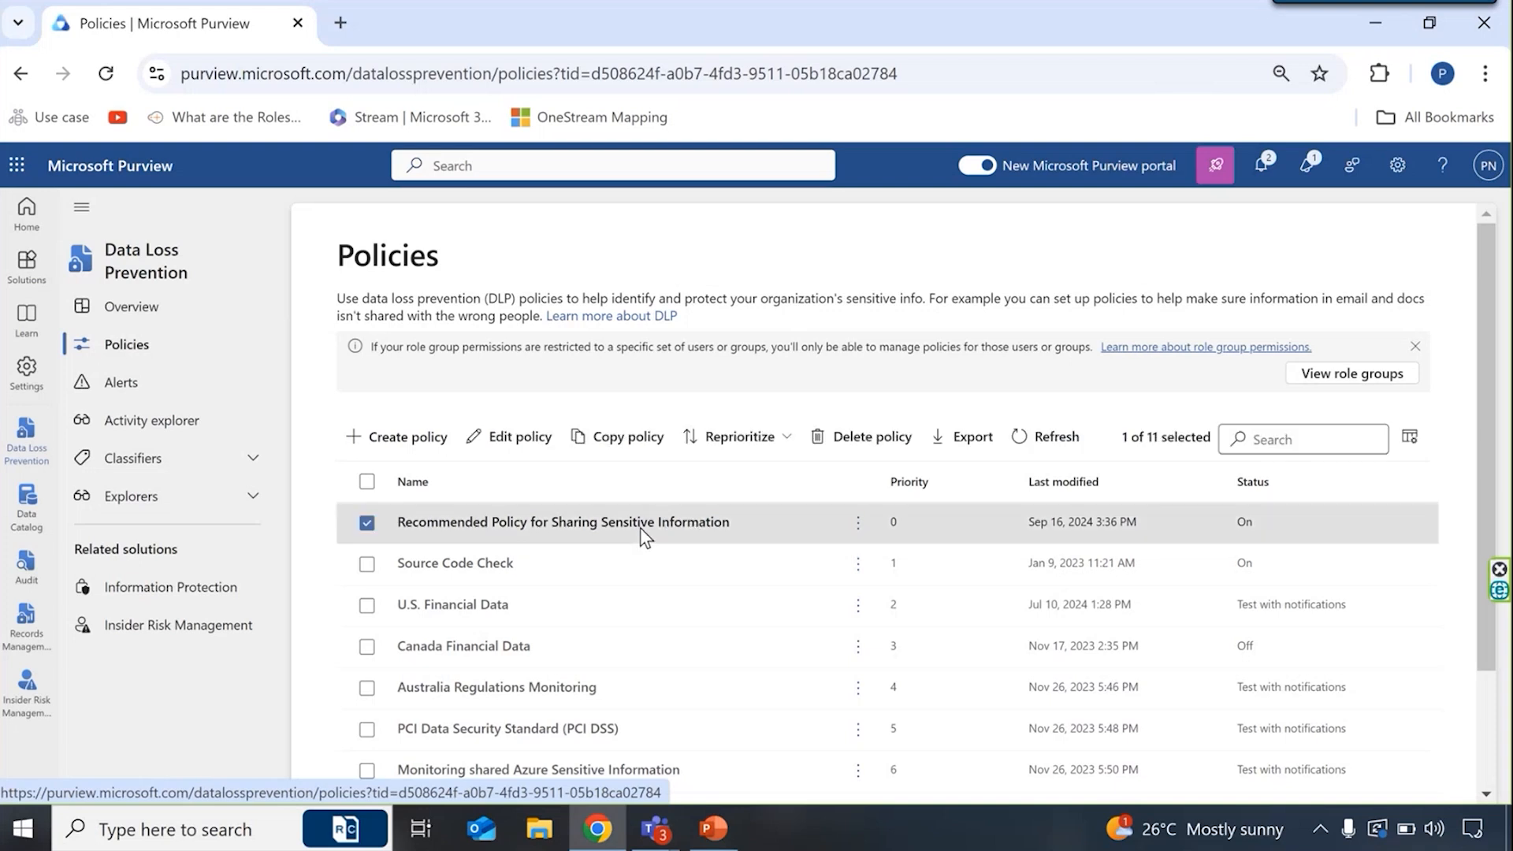
click(543, 459)
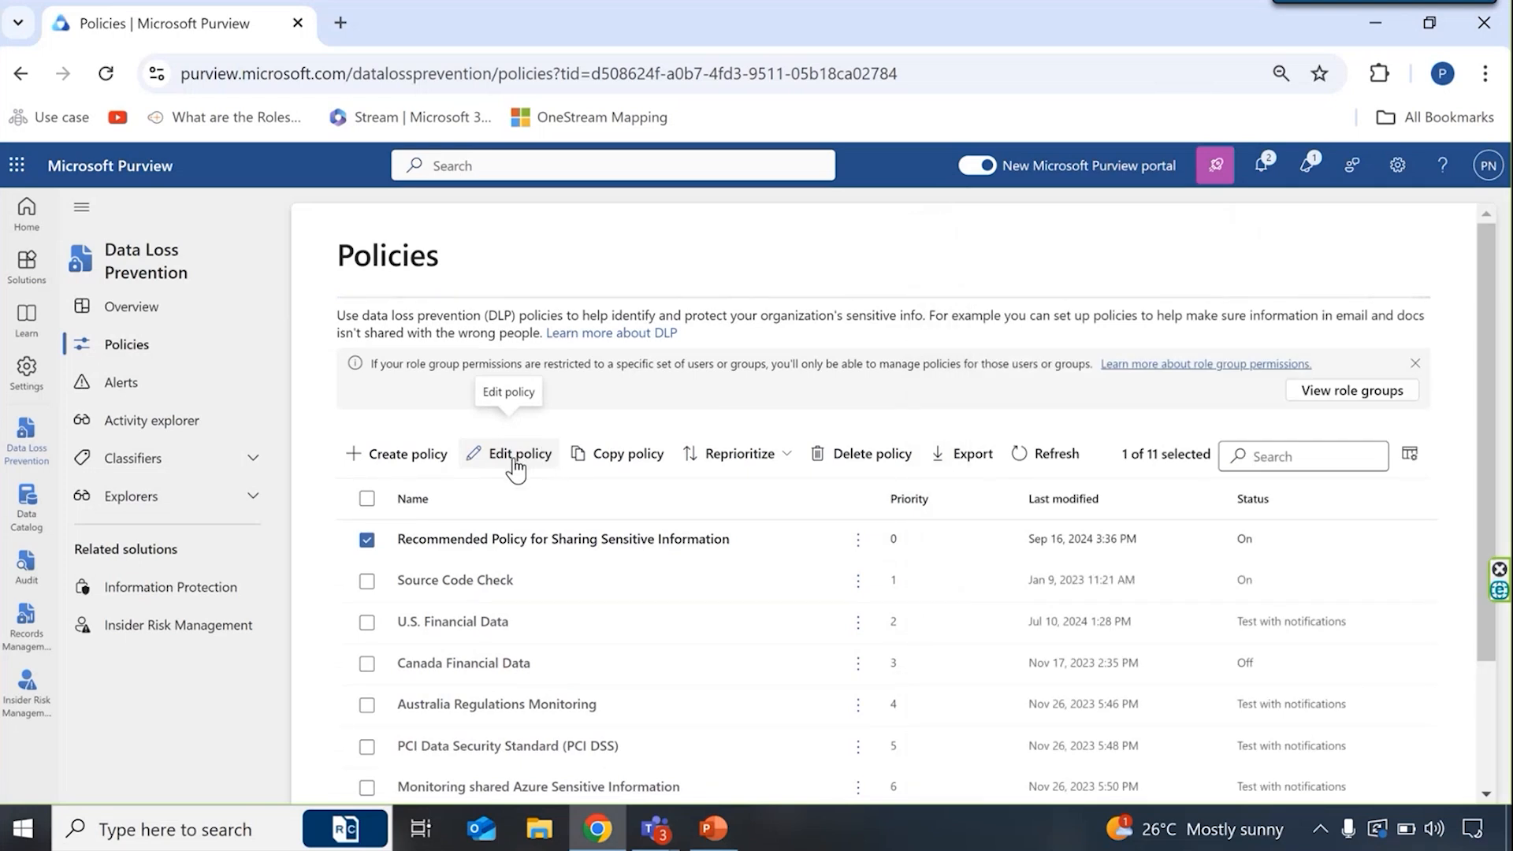
scroll(993, 634, down, 1)
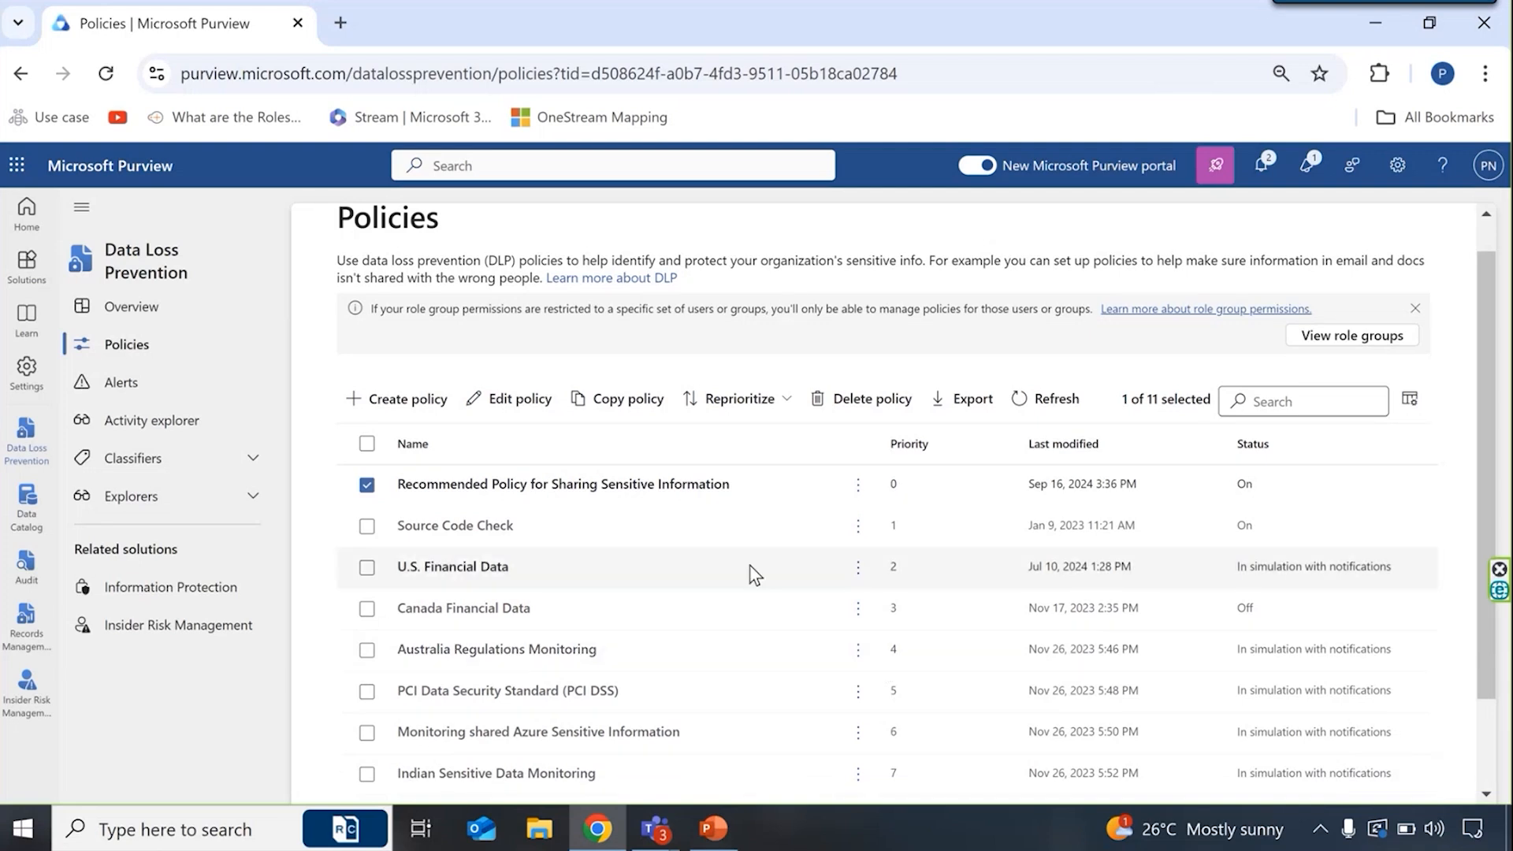
click(510, 398)
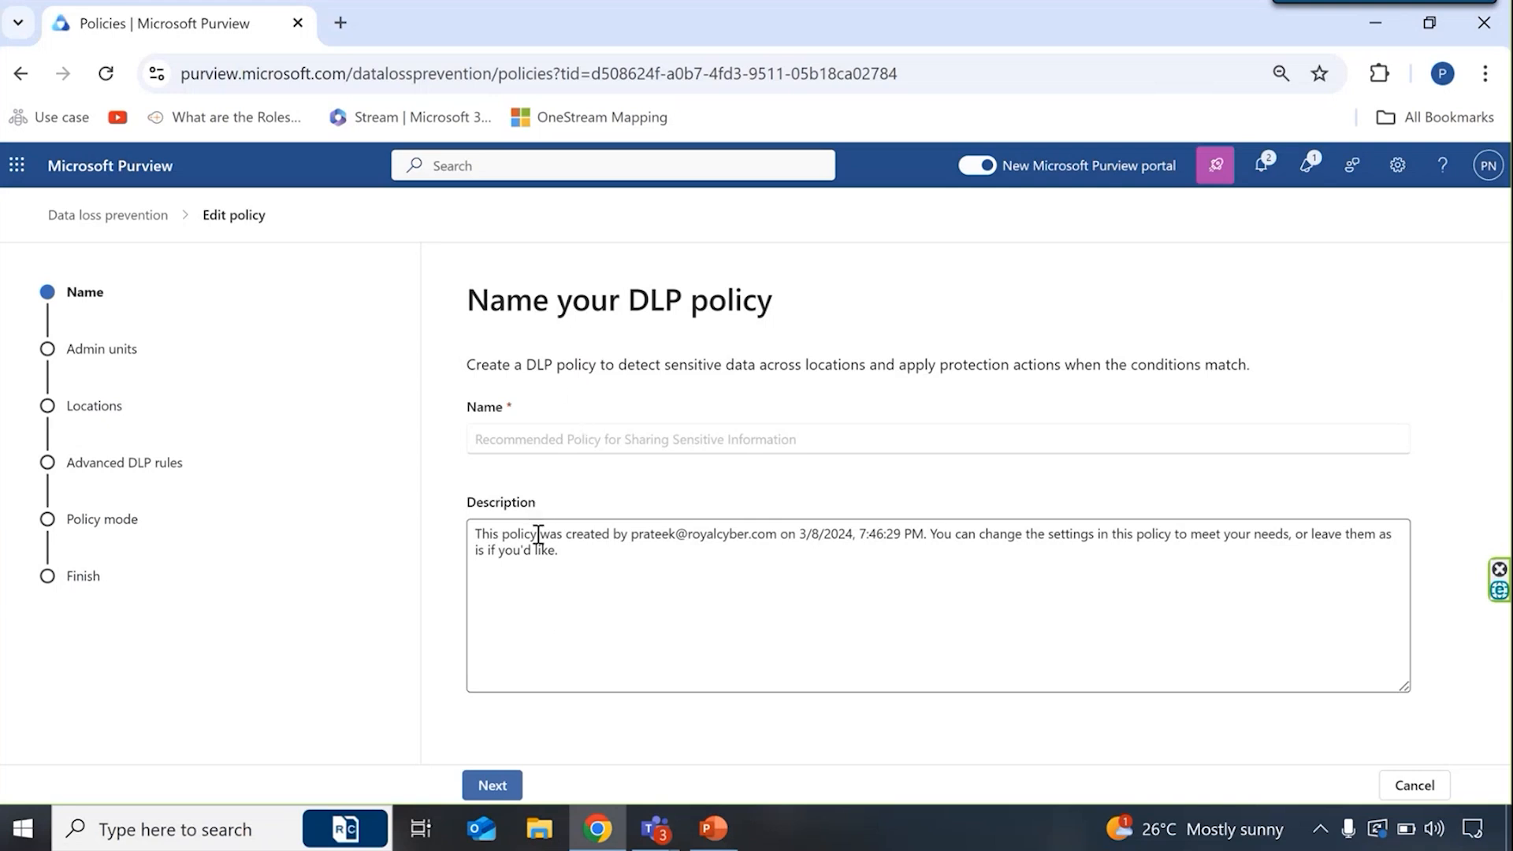
- Keep the policy's name and description, check the admin unit selection, leave it at Full directory and continue to the locations
click(493, 785)
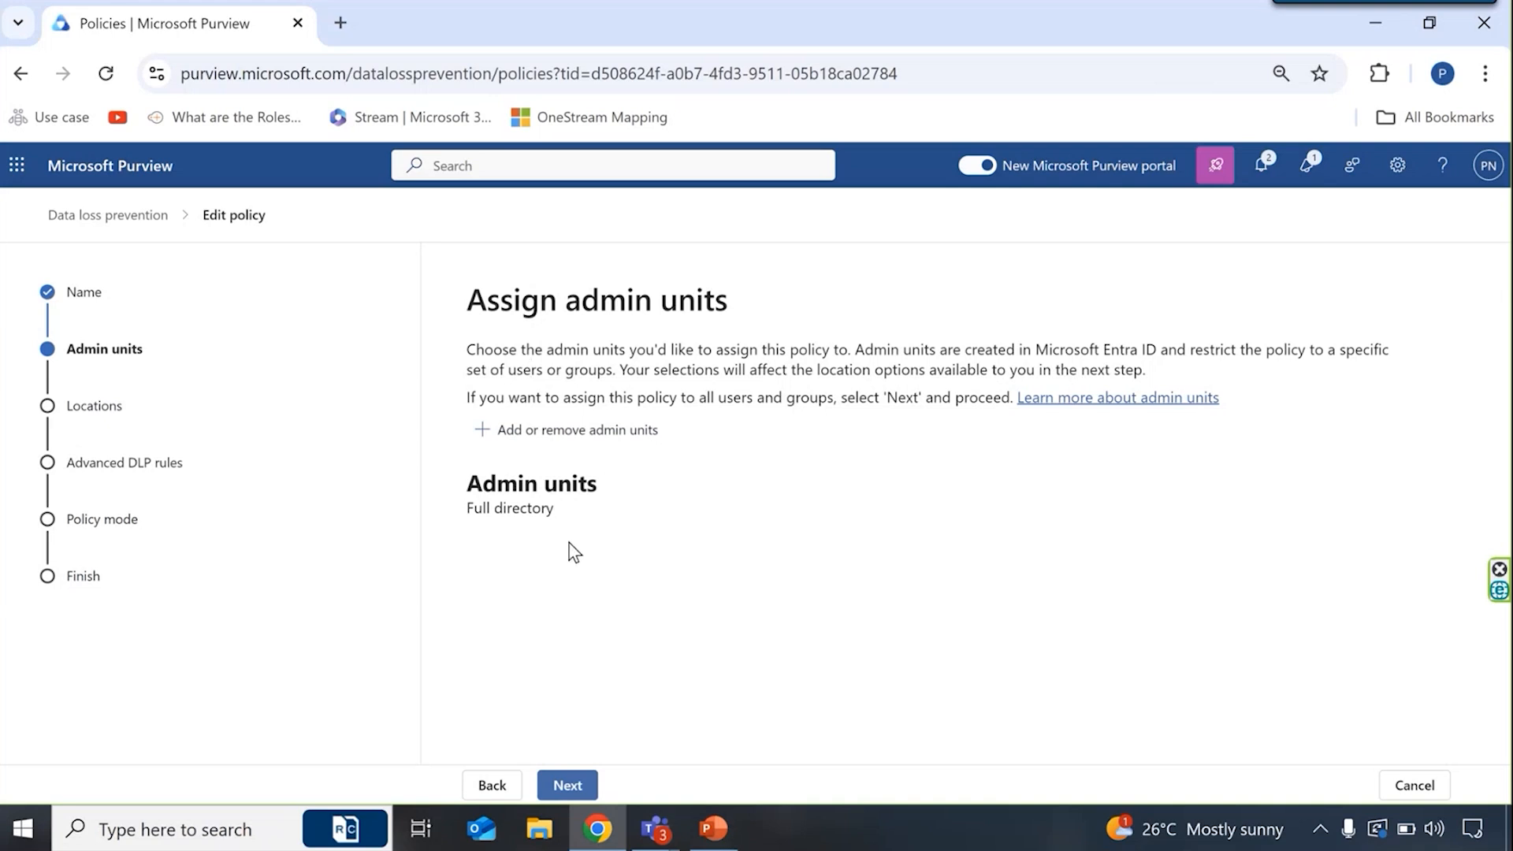
click(556, 433)
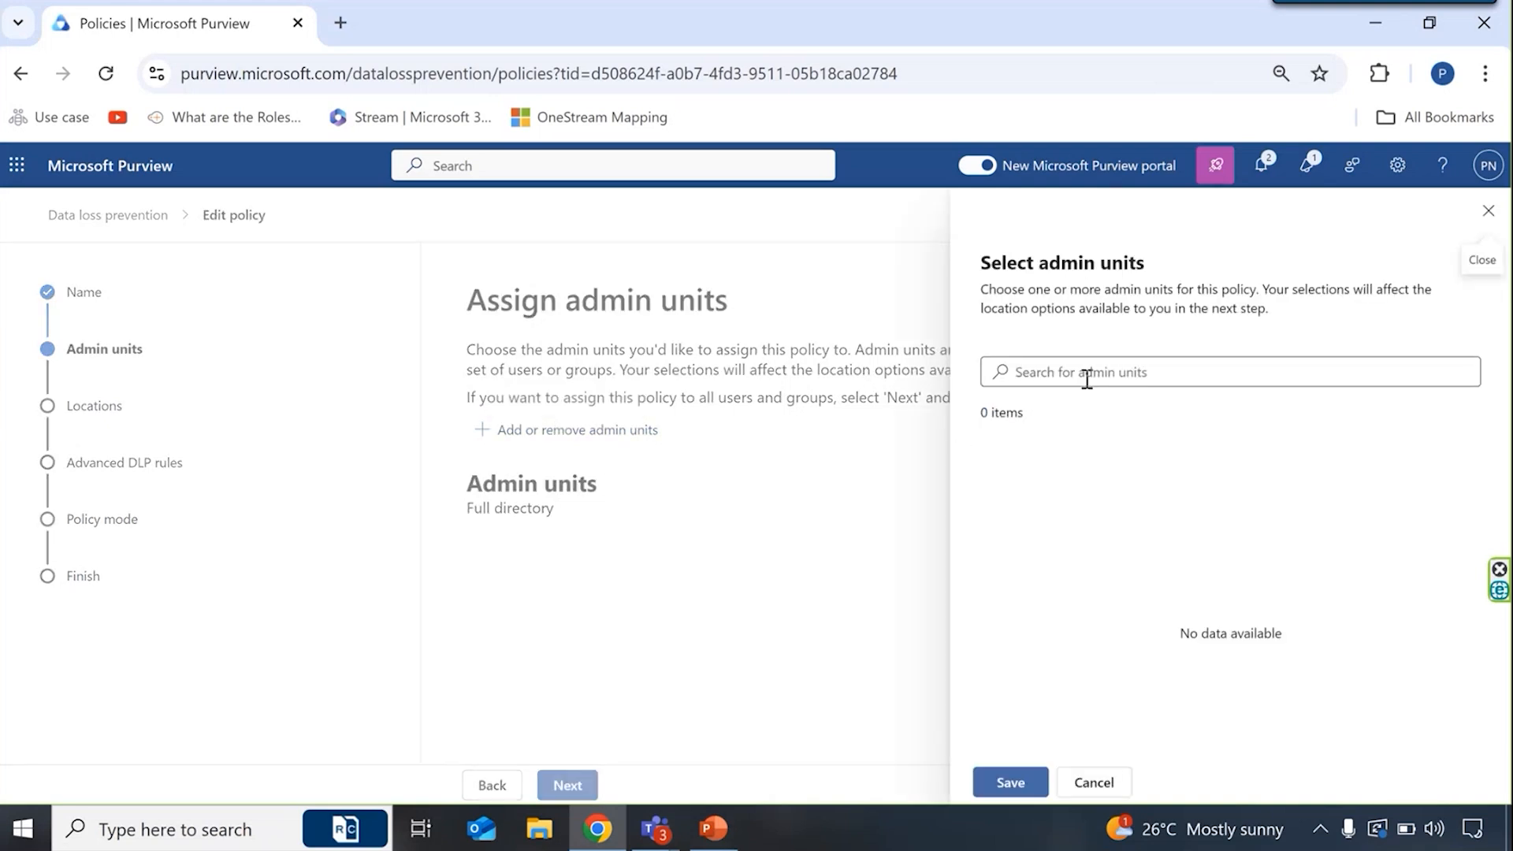
click(1489, 210)
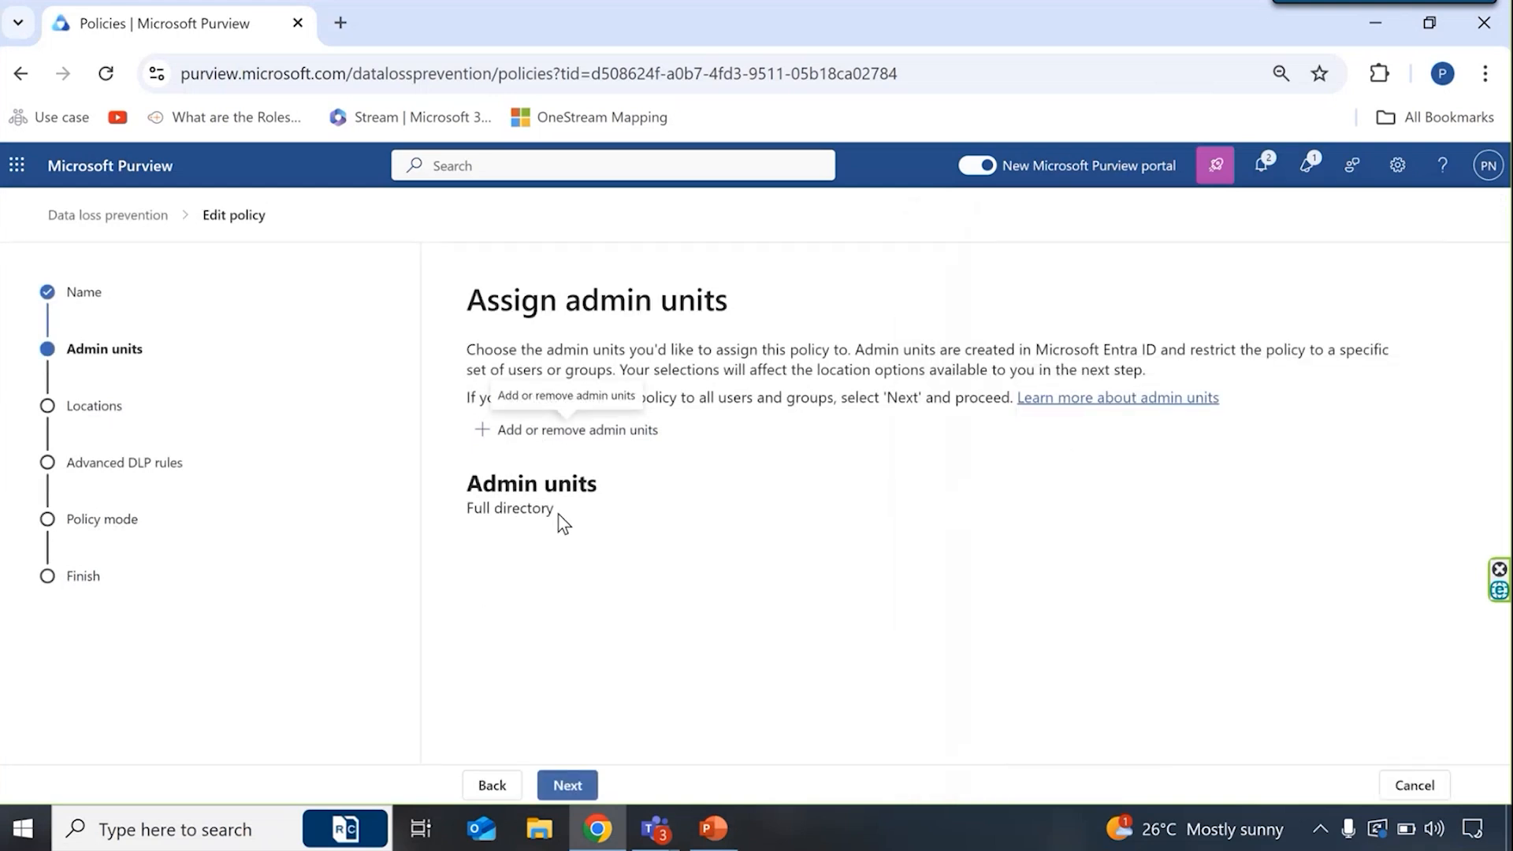
drag(552, 514, 469, 513)
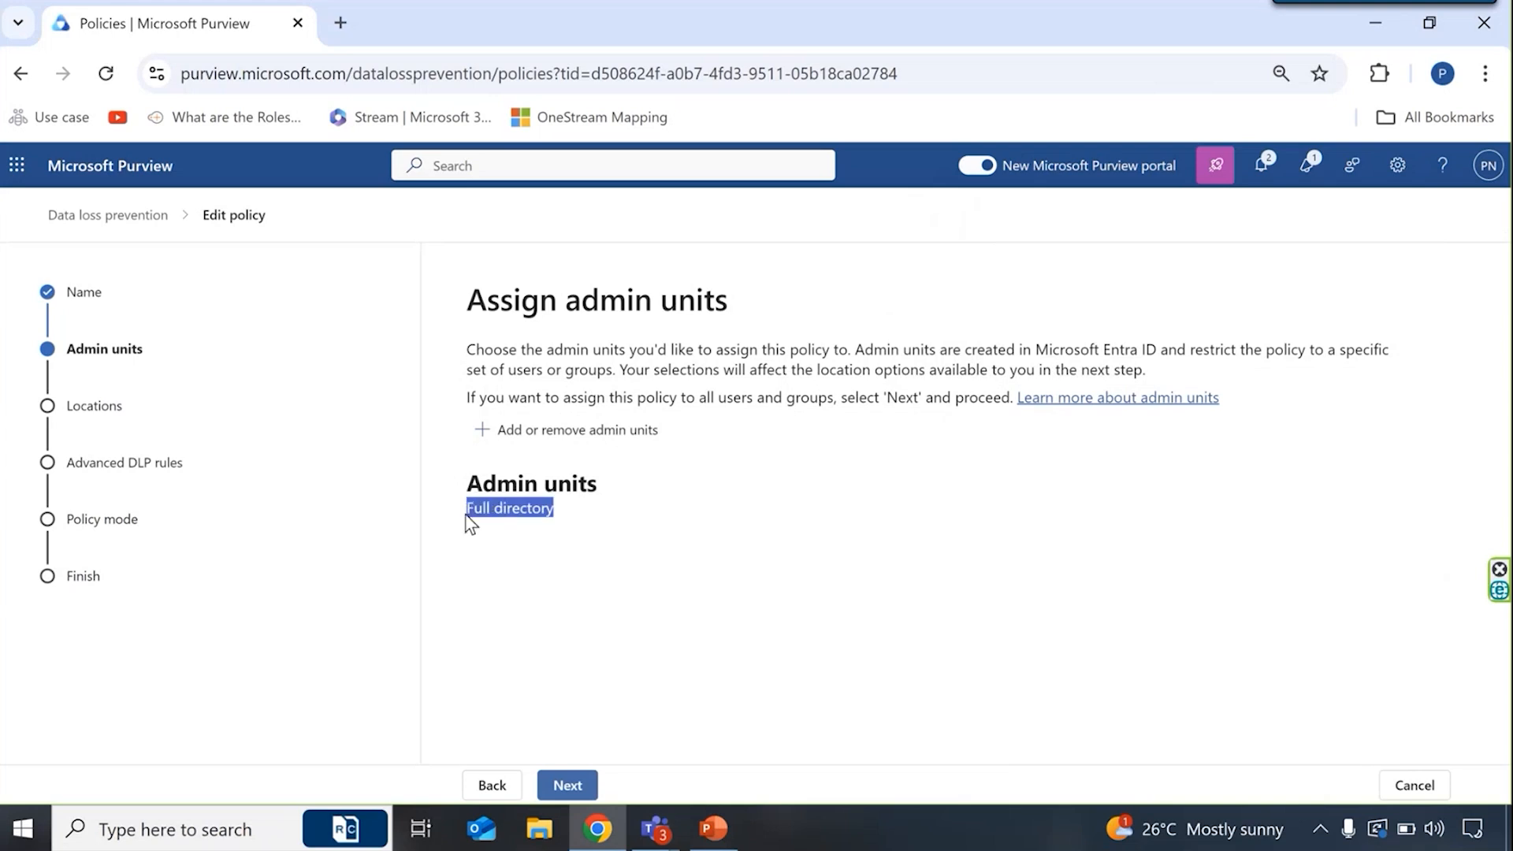
click(485, 573)
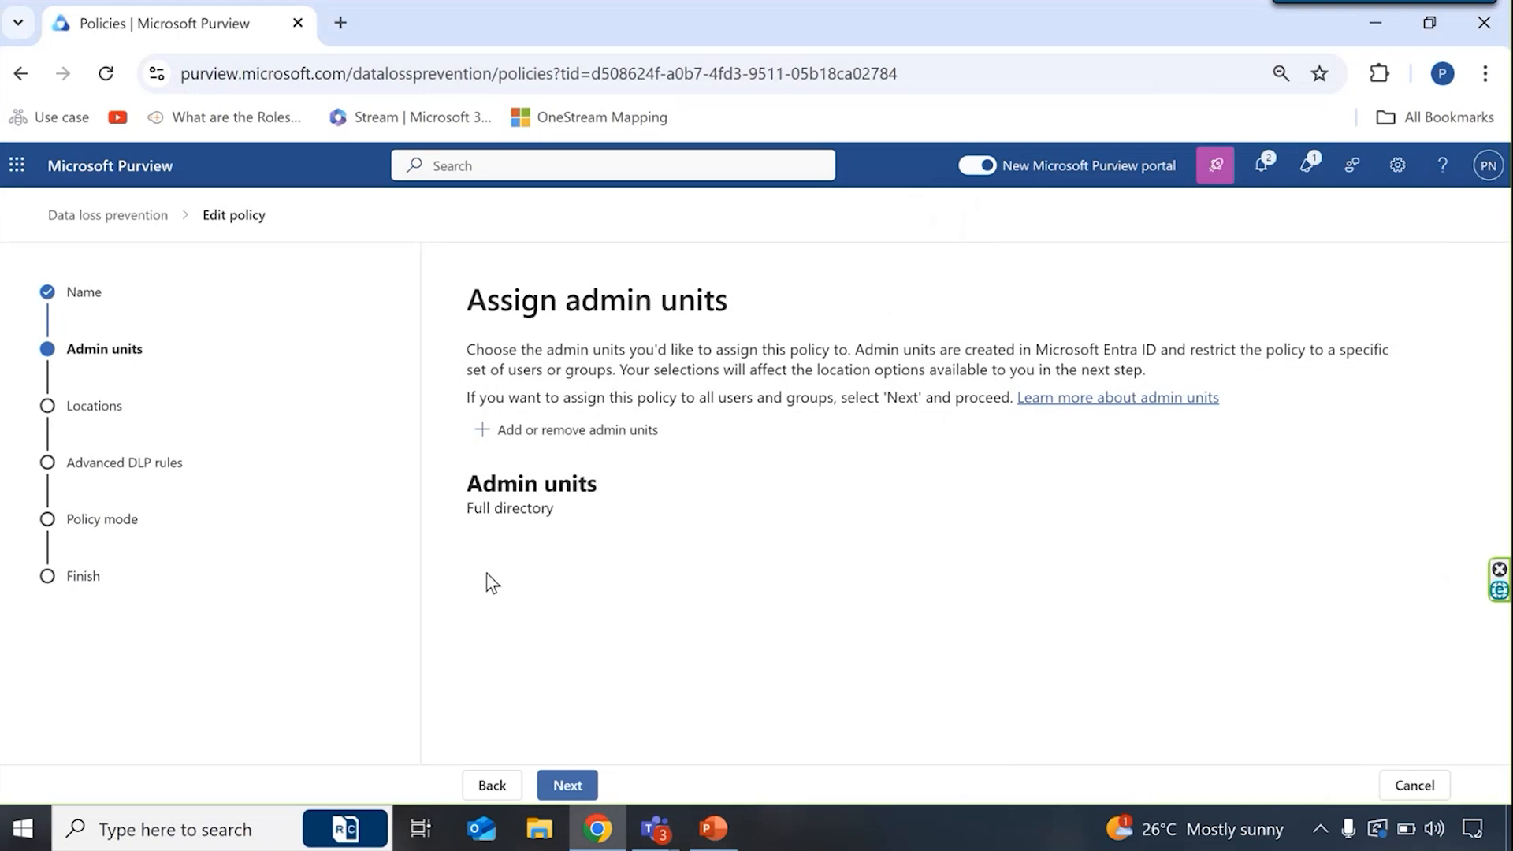
click(595, 795)
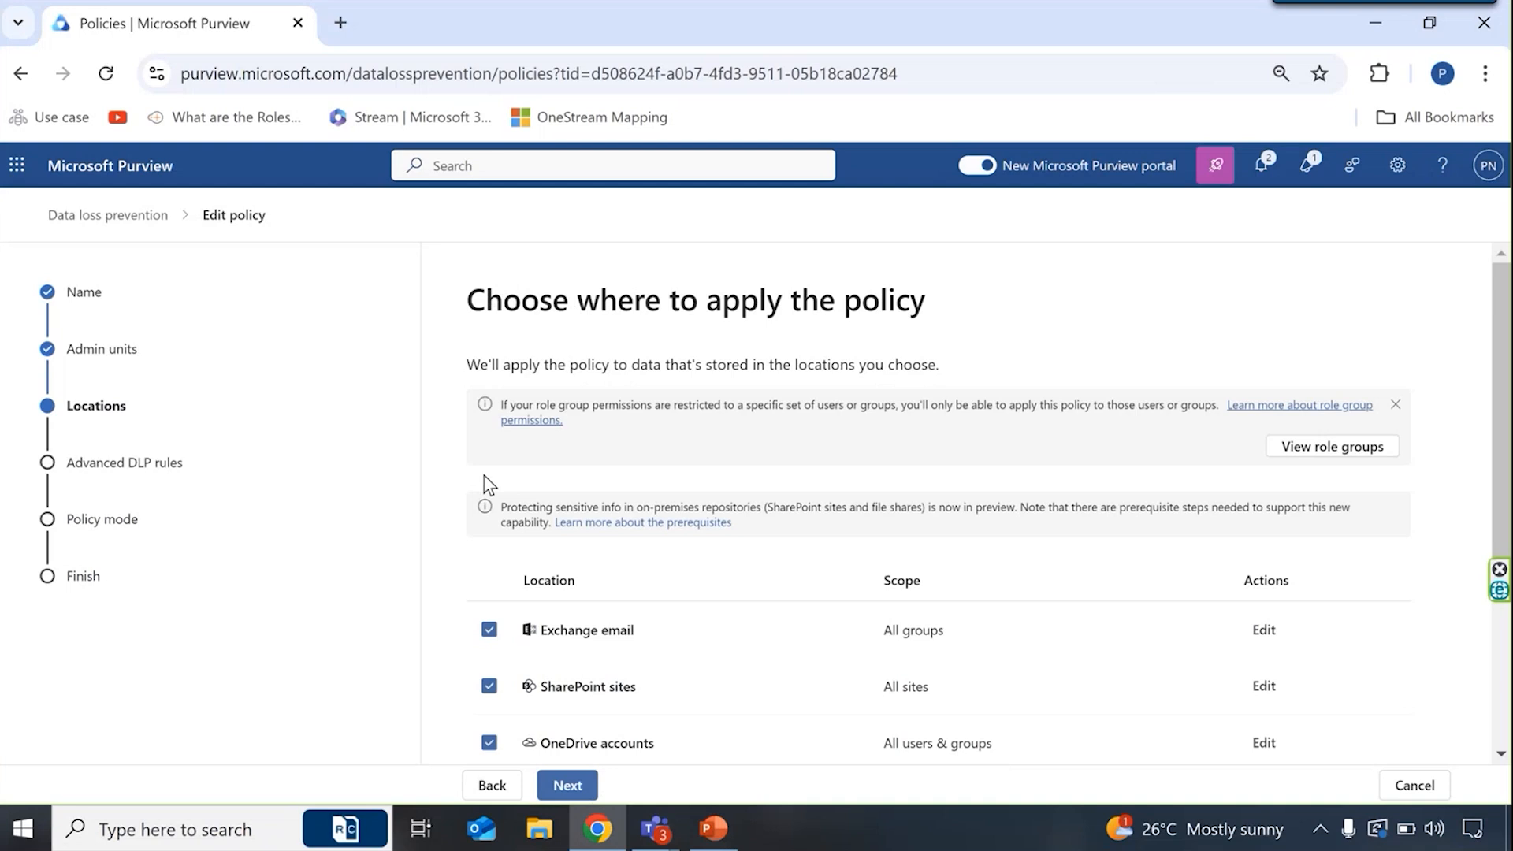
- Review the policy's locations and check the Exchange email scope options, keeping the scope at All groups
scroll(690, 463, down, 2)
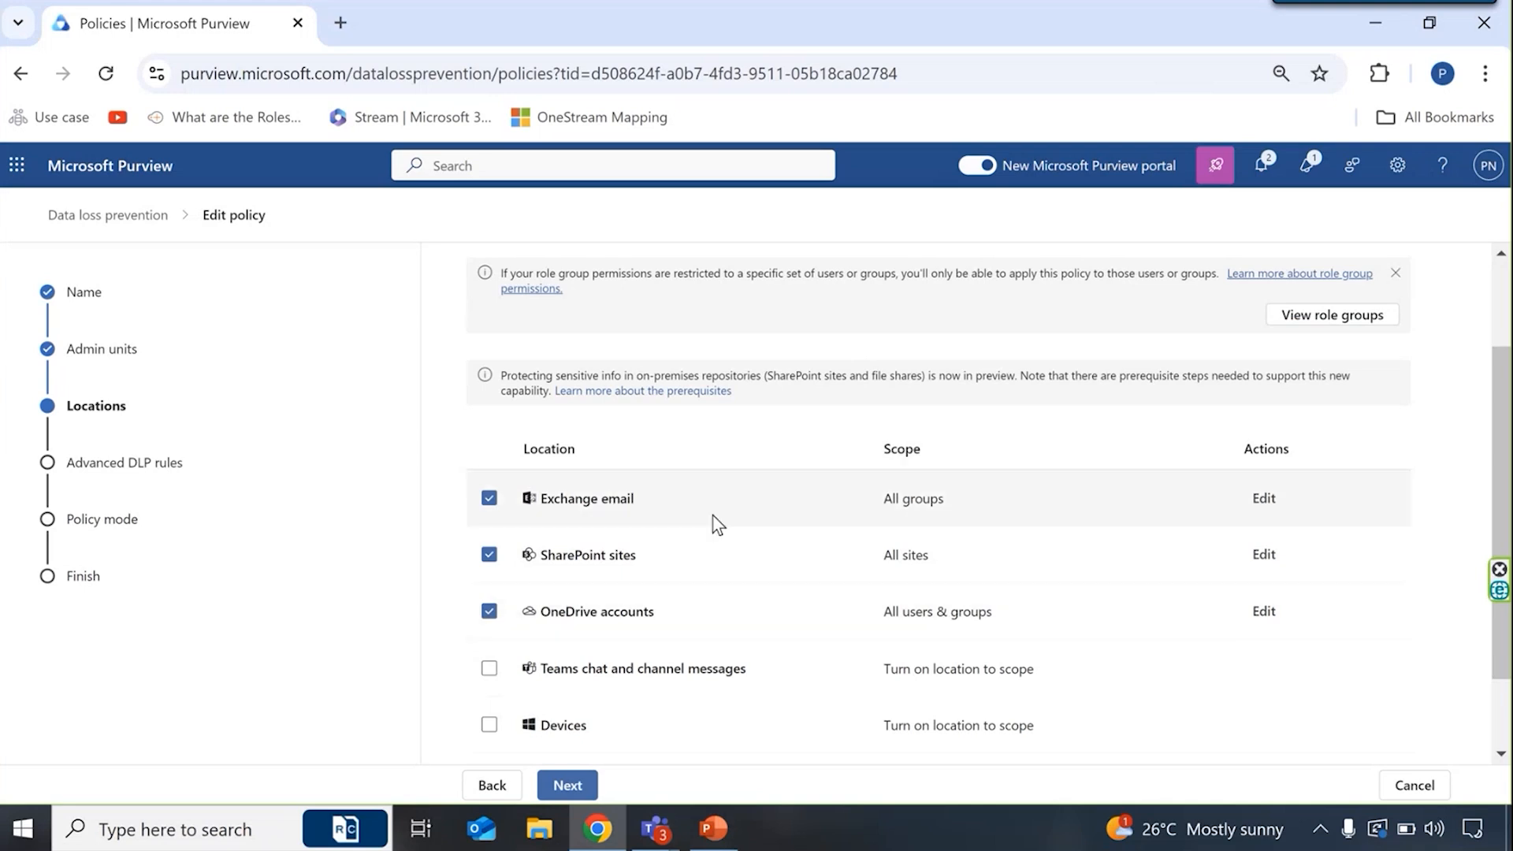
scroll(717, 523, down, 1)
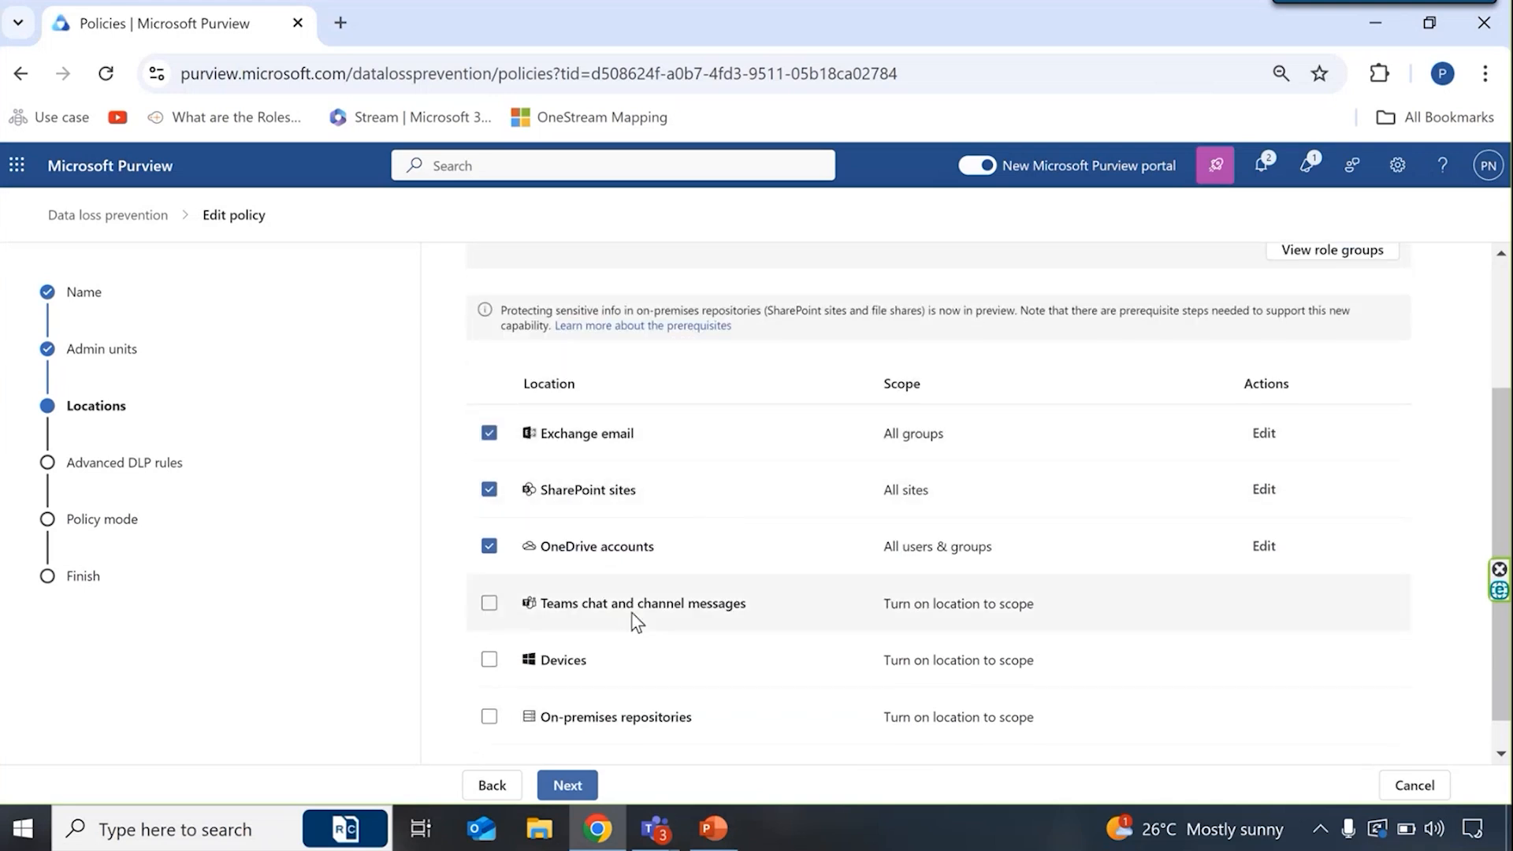
scroll(636, 622, up, 1)
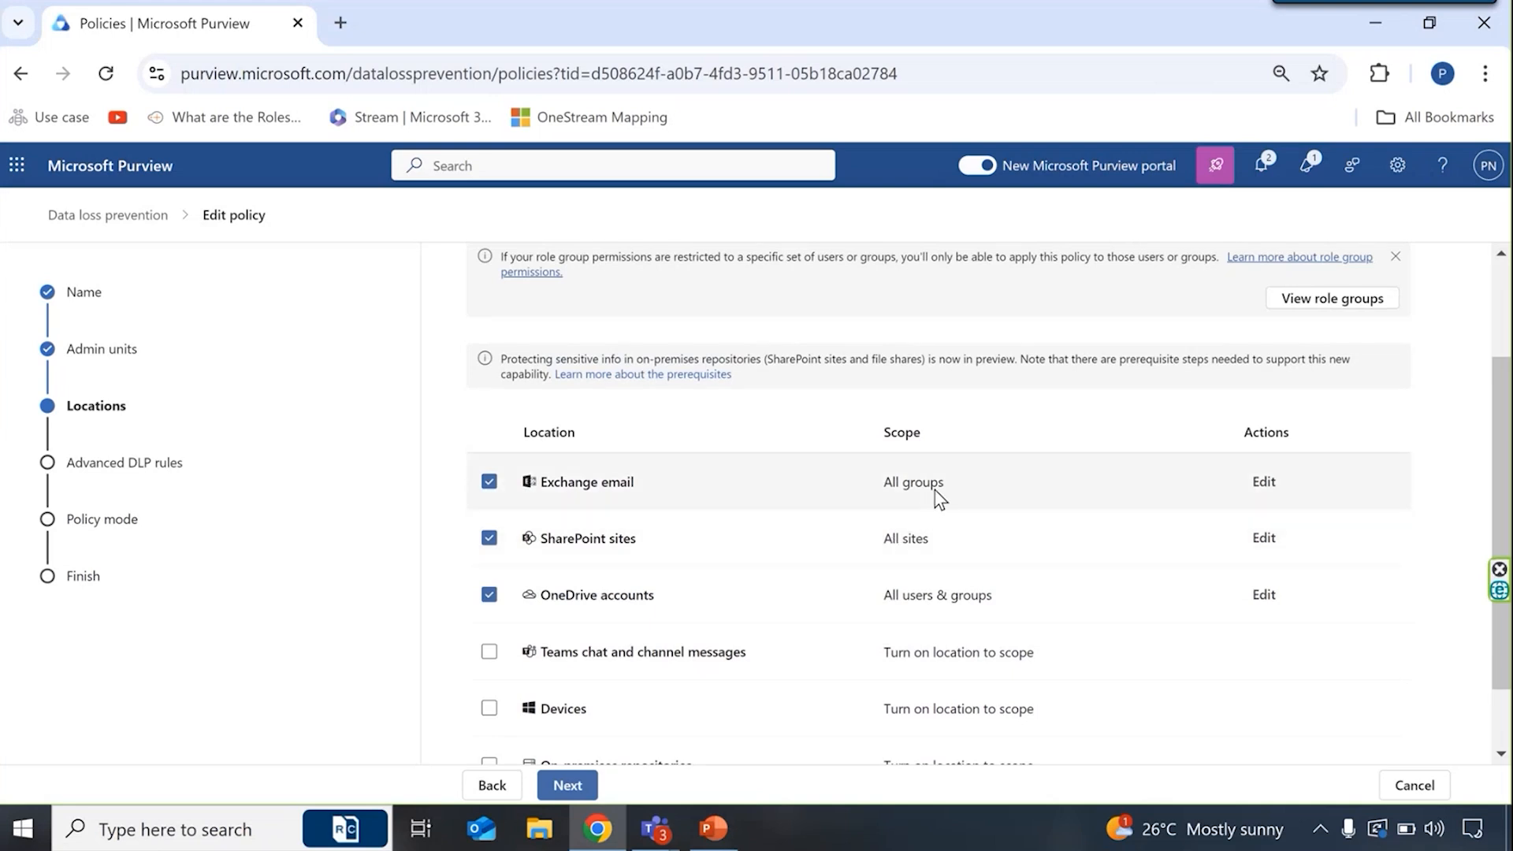
click(1263, 482)
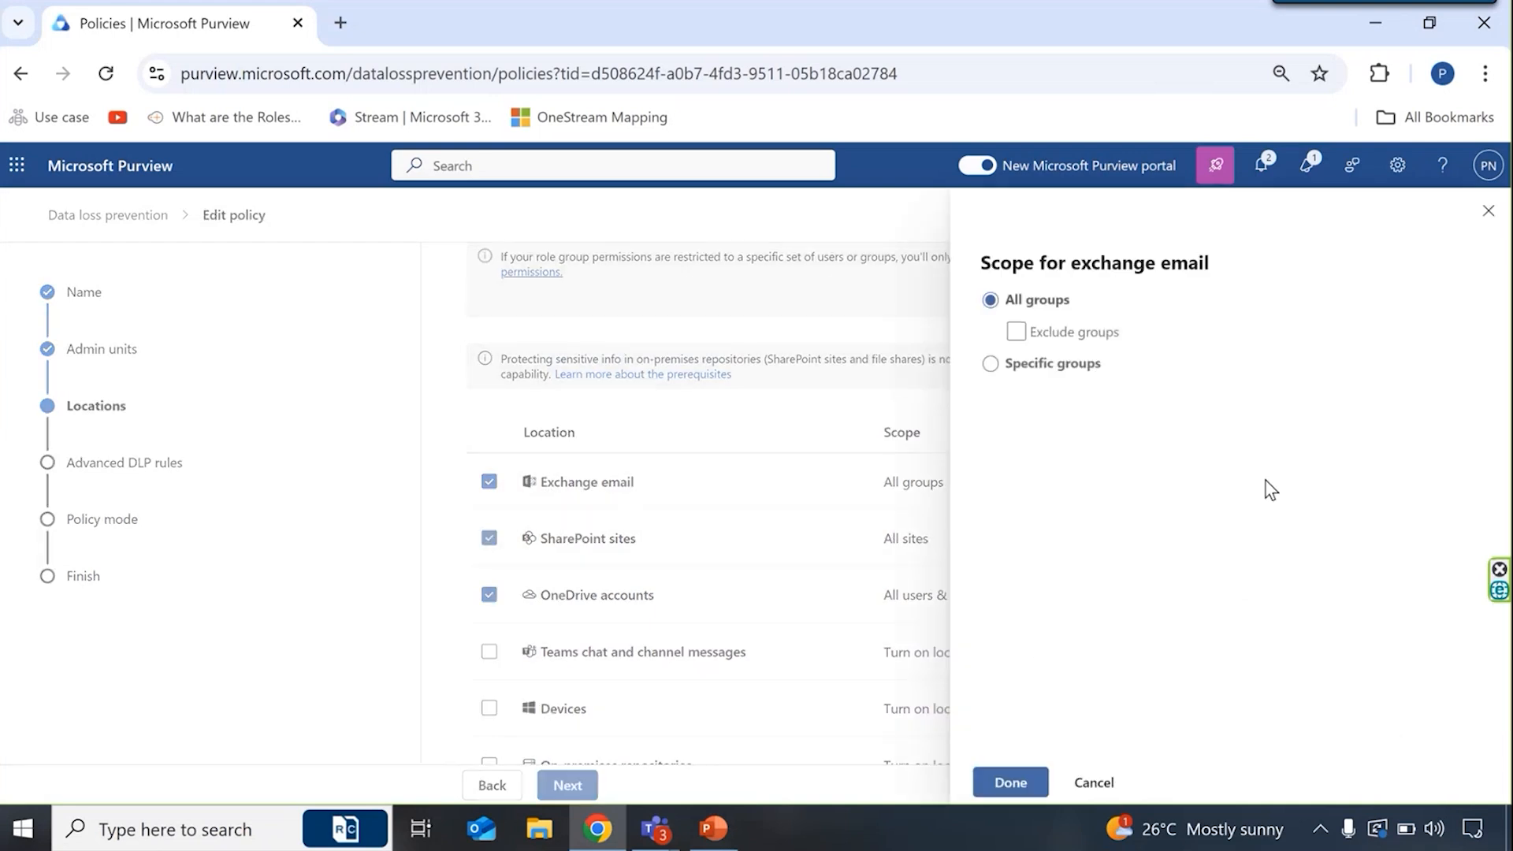
click(1087, 368)
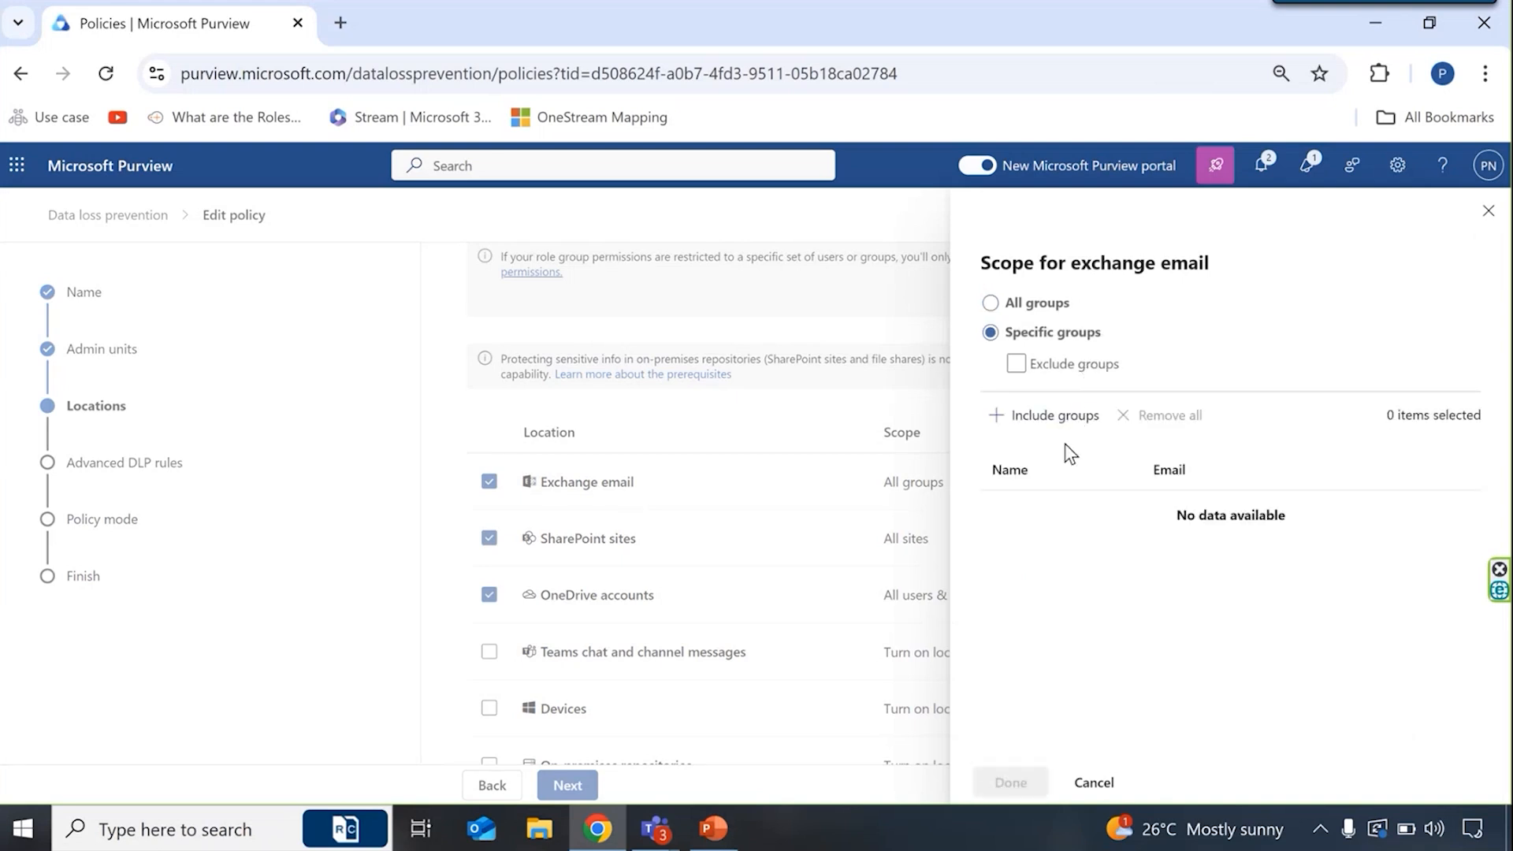
click(1021, 303)
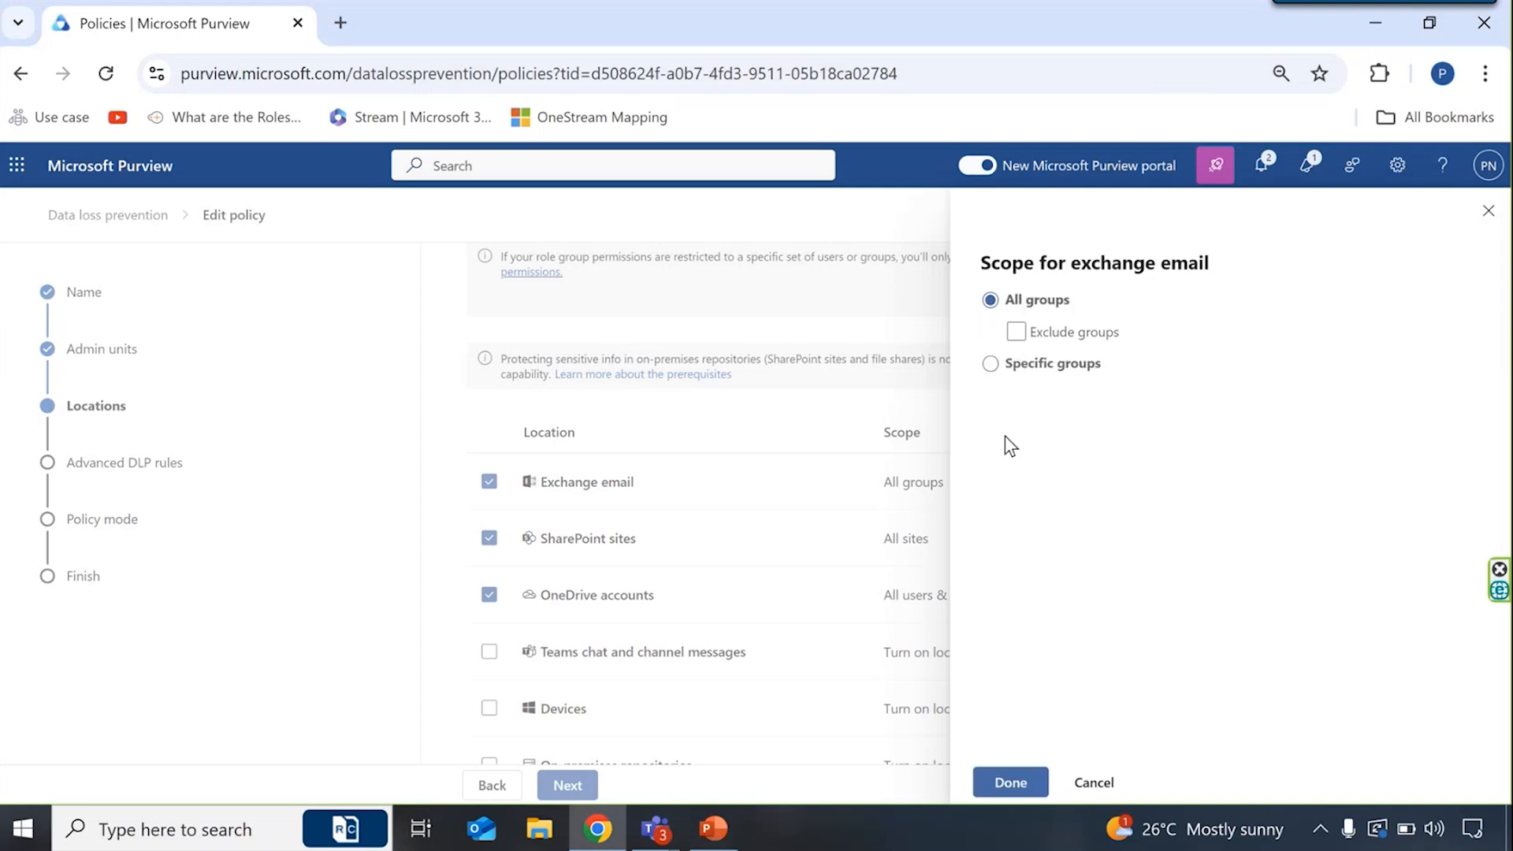
click(1012, 783)
scroll(793, 676, down, 1)
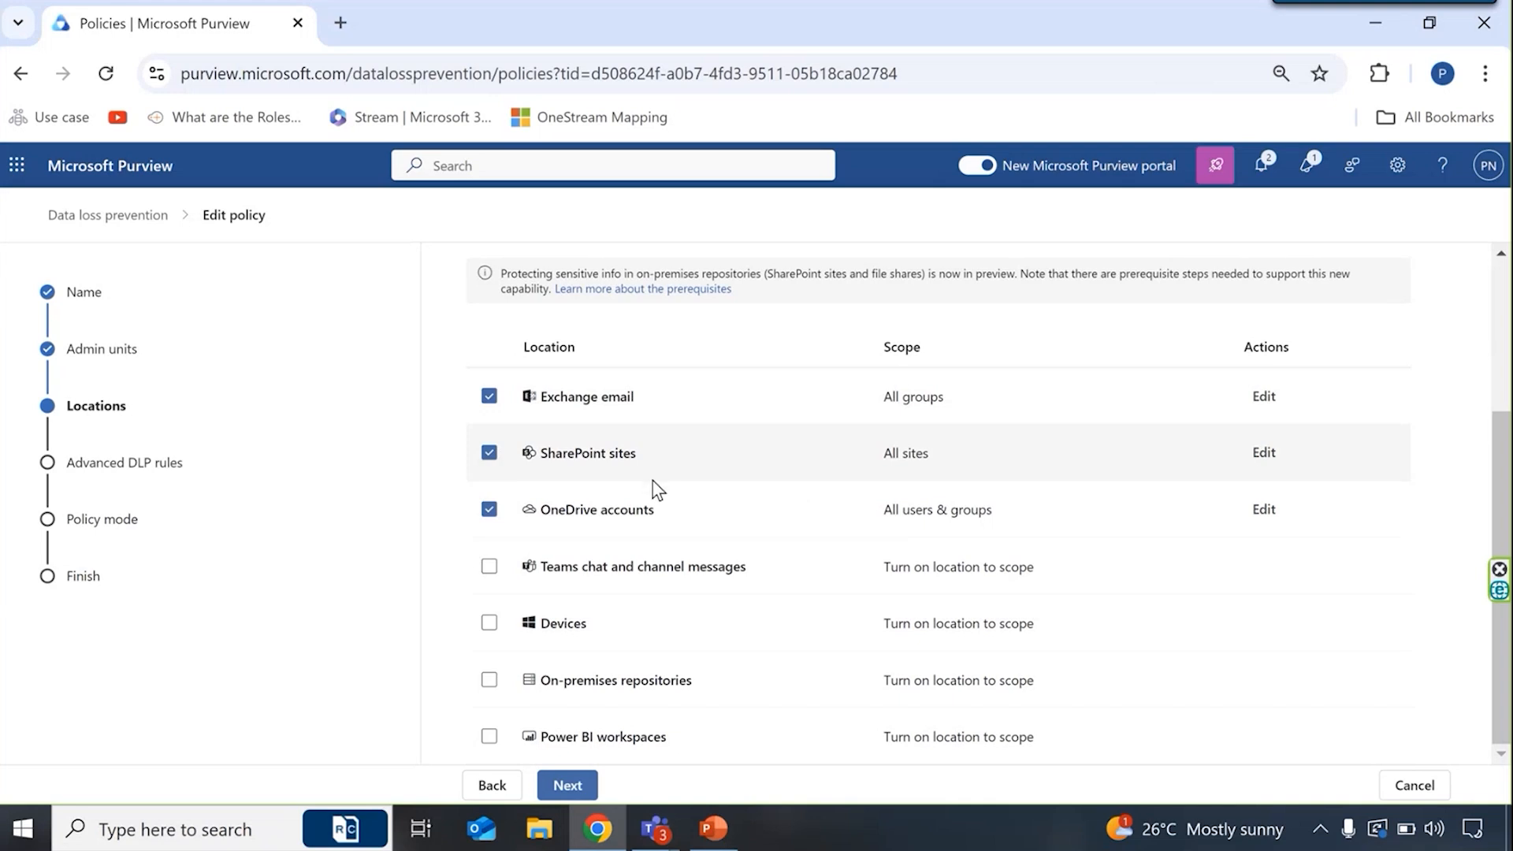
- Continue to the advanced DLP rules and open the rule High volume of sensitive information shared externally for editing
click(579, 797)
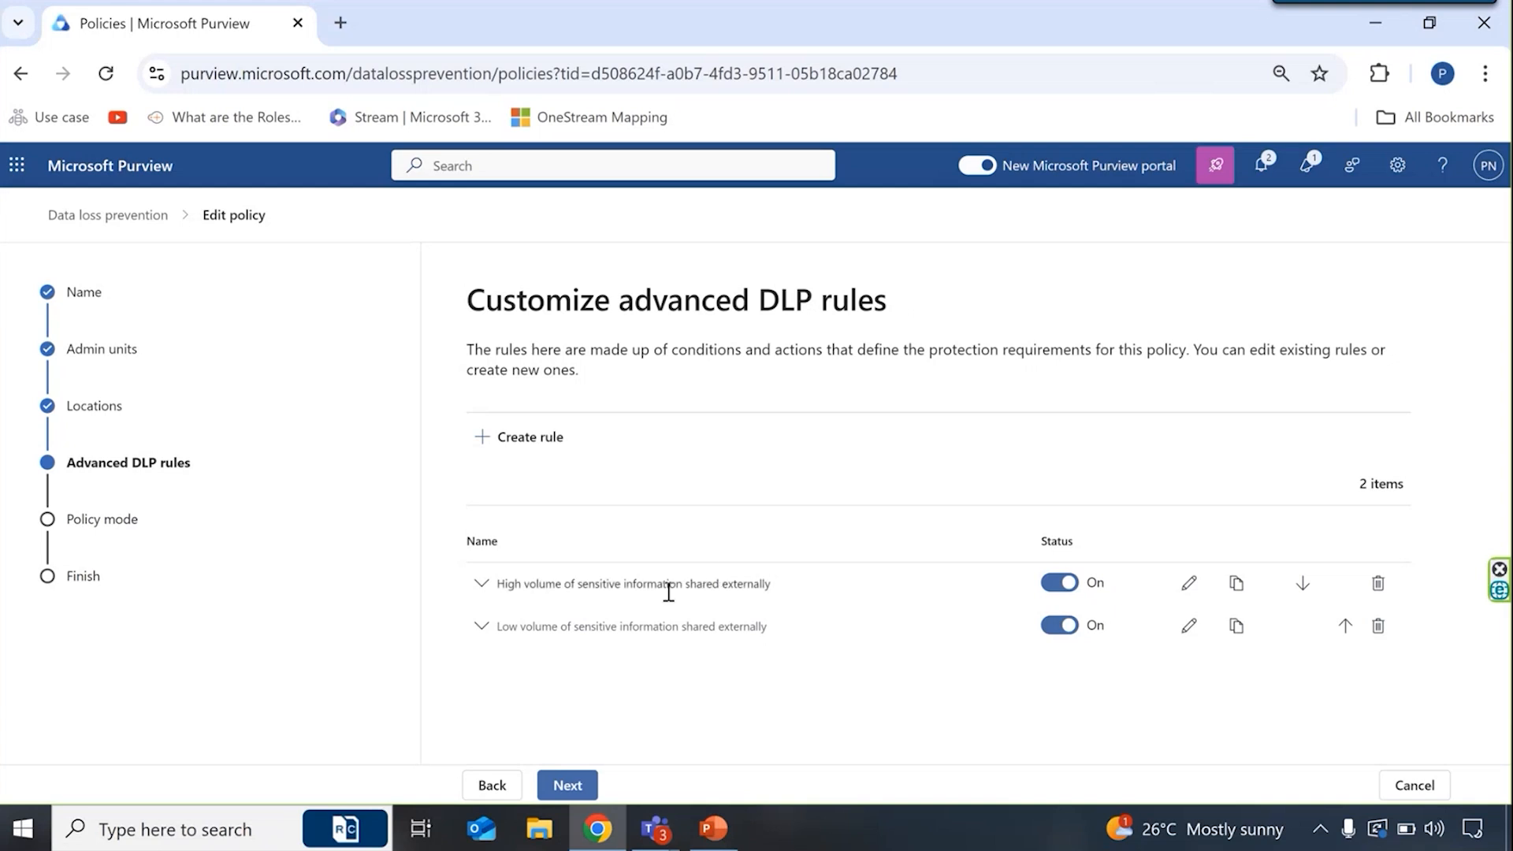
drag(769, 583, 507, 584)
click(729, 608)
click(1191, 585)
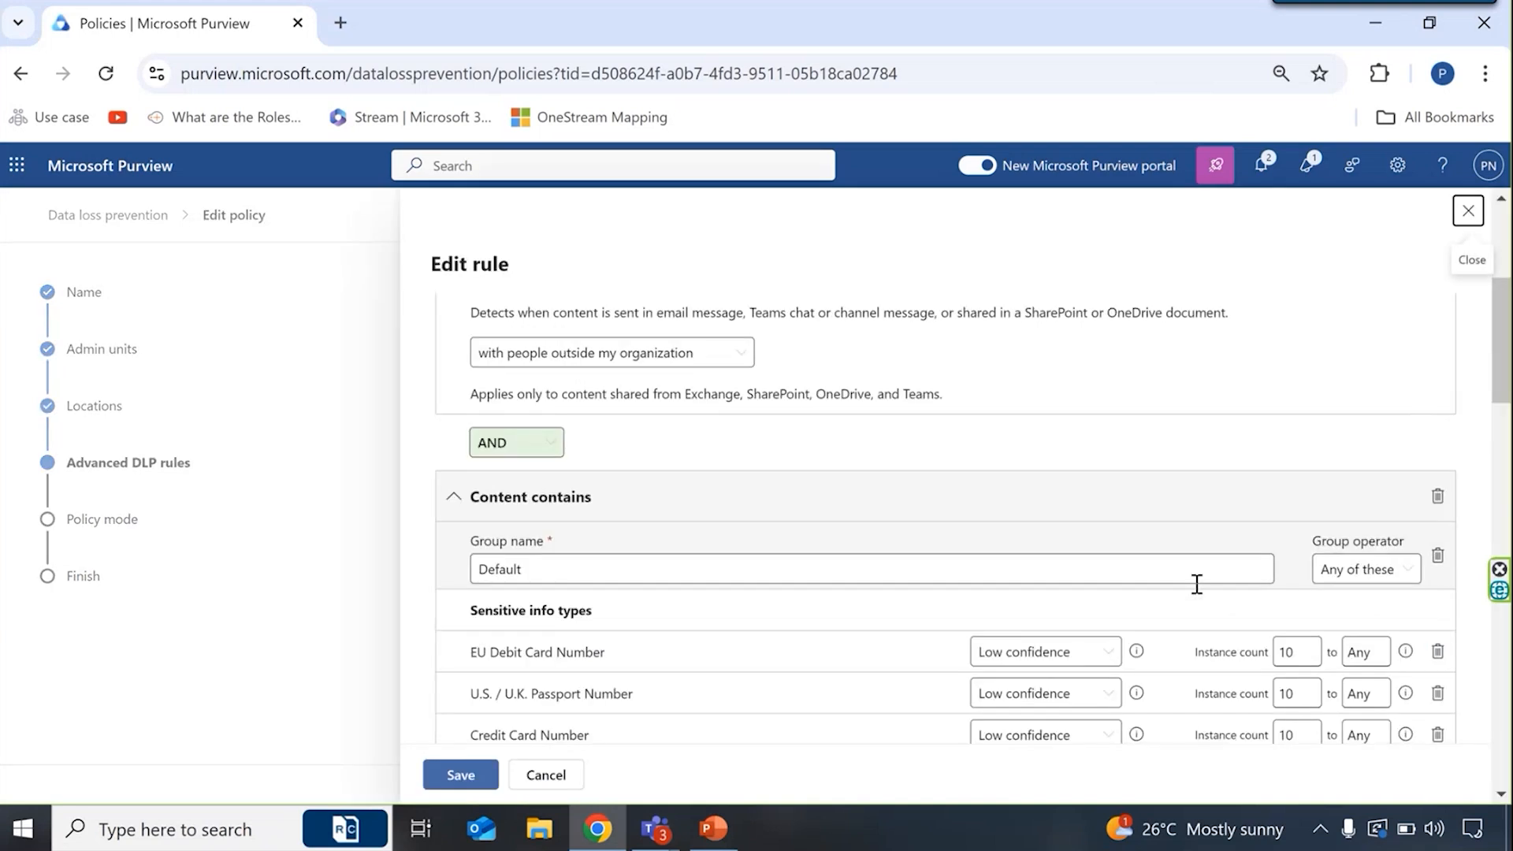
- Review the rule's conditions: sharing with people outside the organization and the sensitive info types with their confidence levels and instance counts
scroll(889, 675, down, 1)
scroll(887, 673, up, 2)
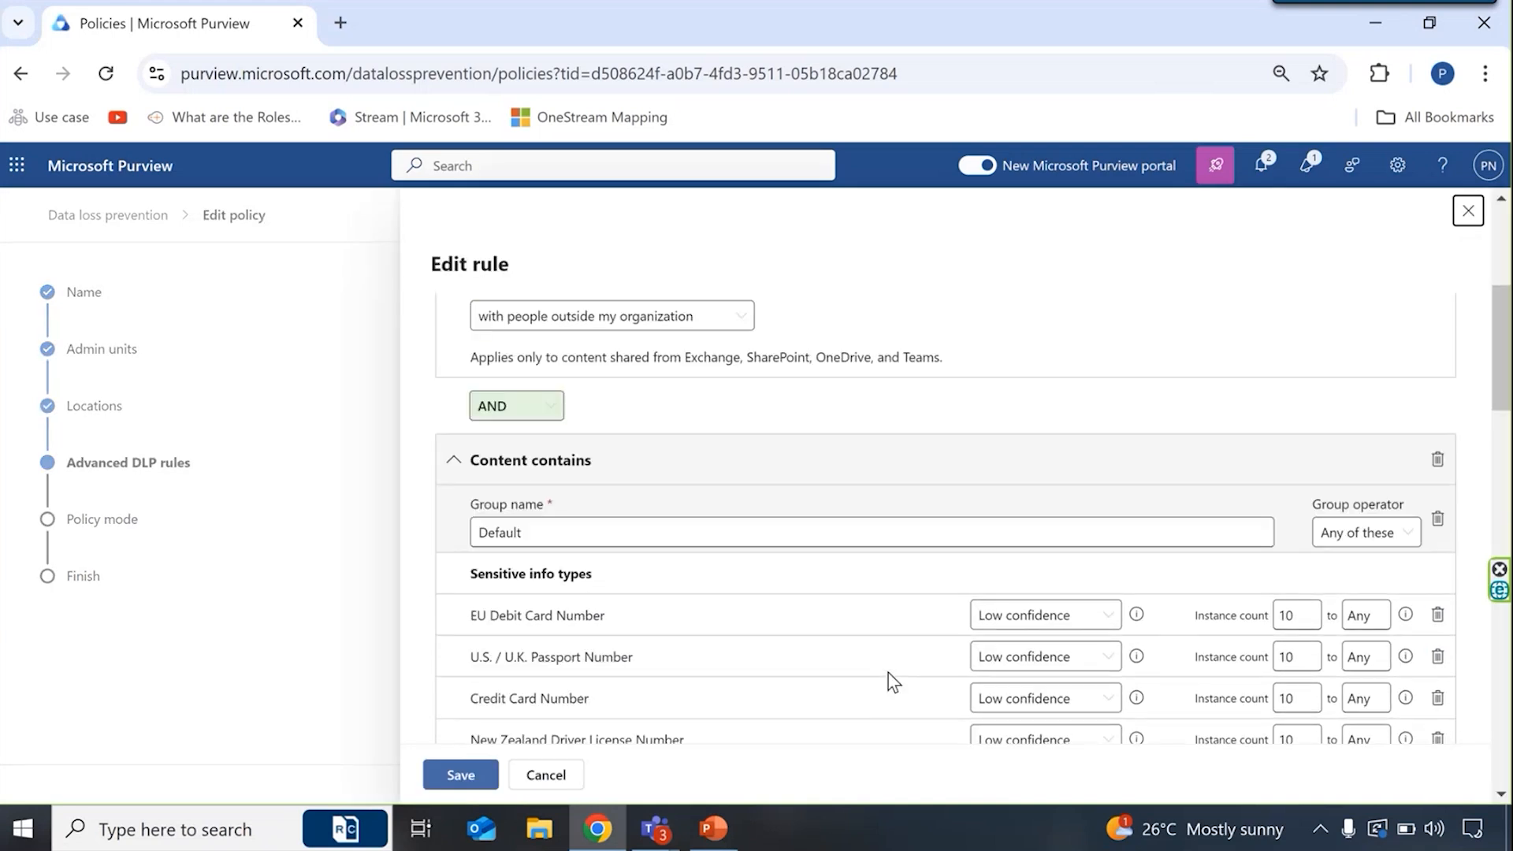
scroll(887, 673, down, 1)
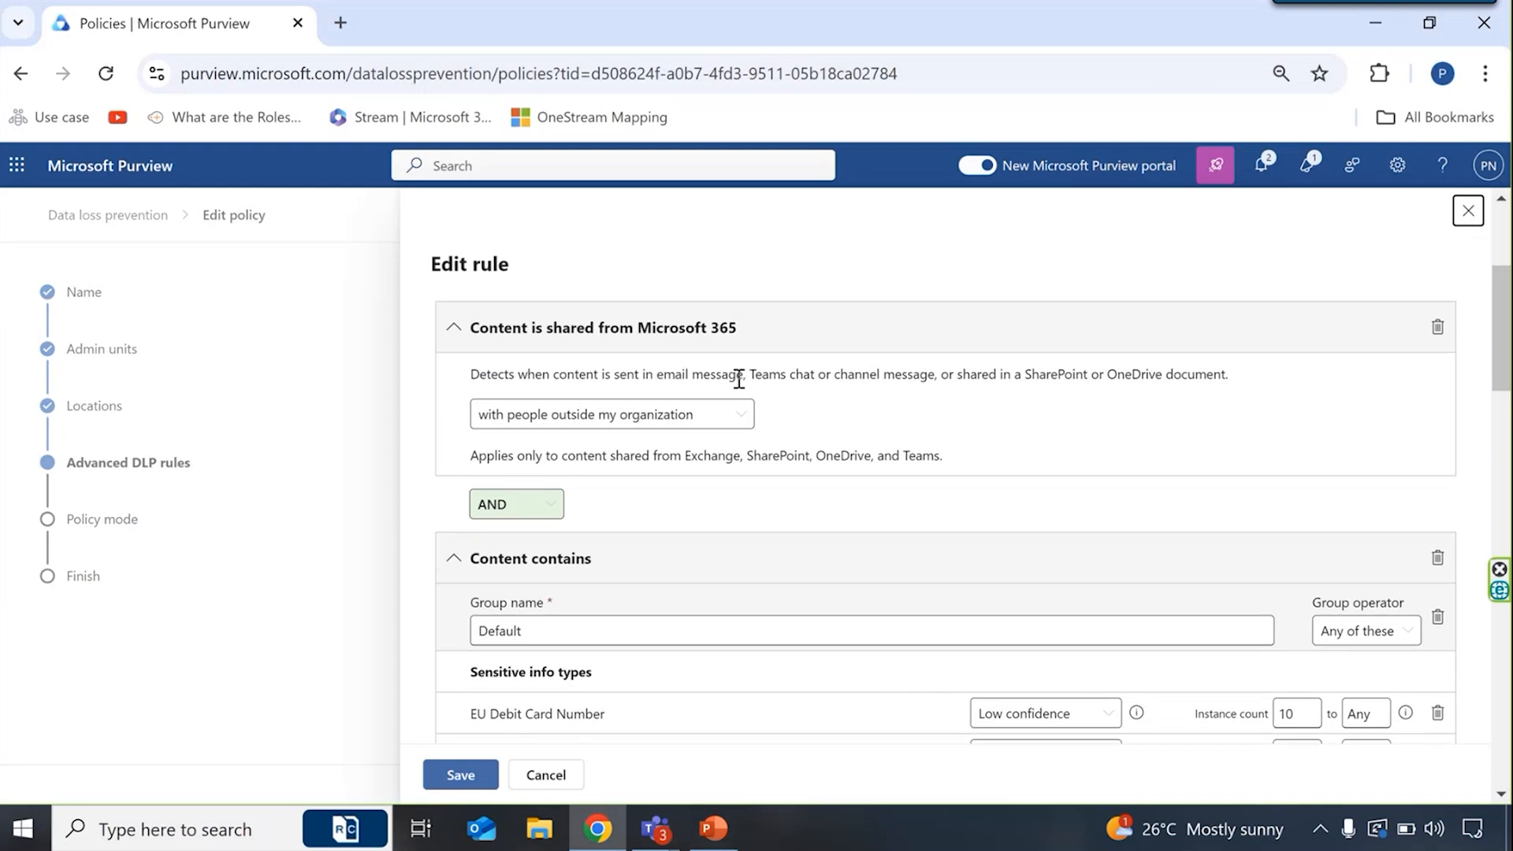
scroll(865, 391, down, 1)
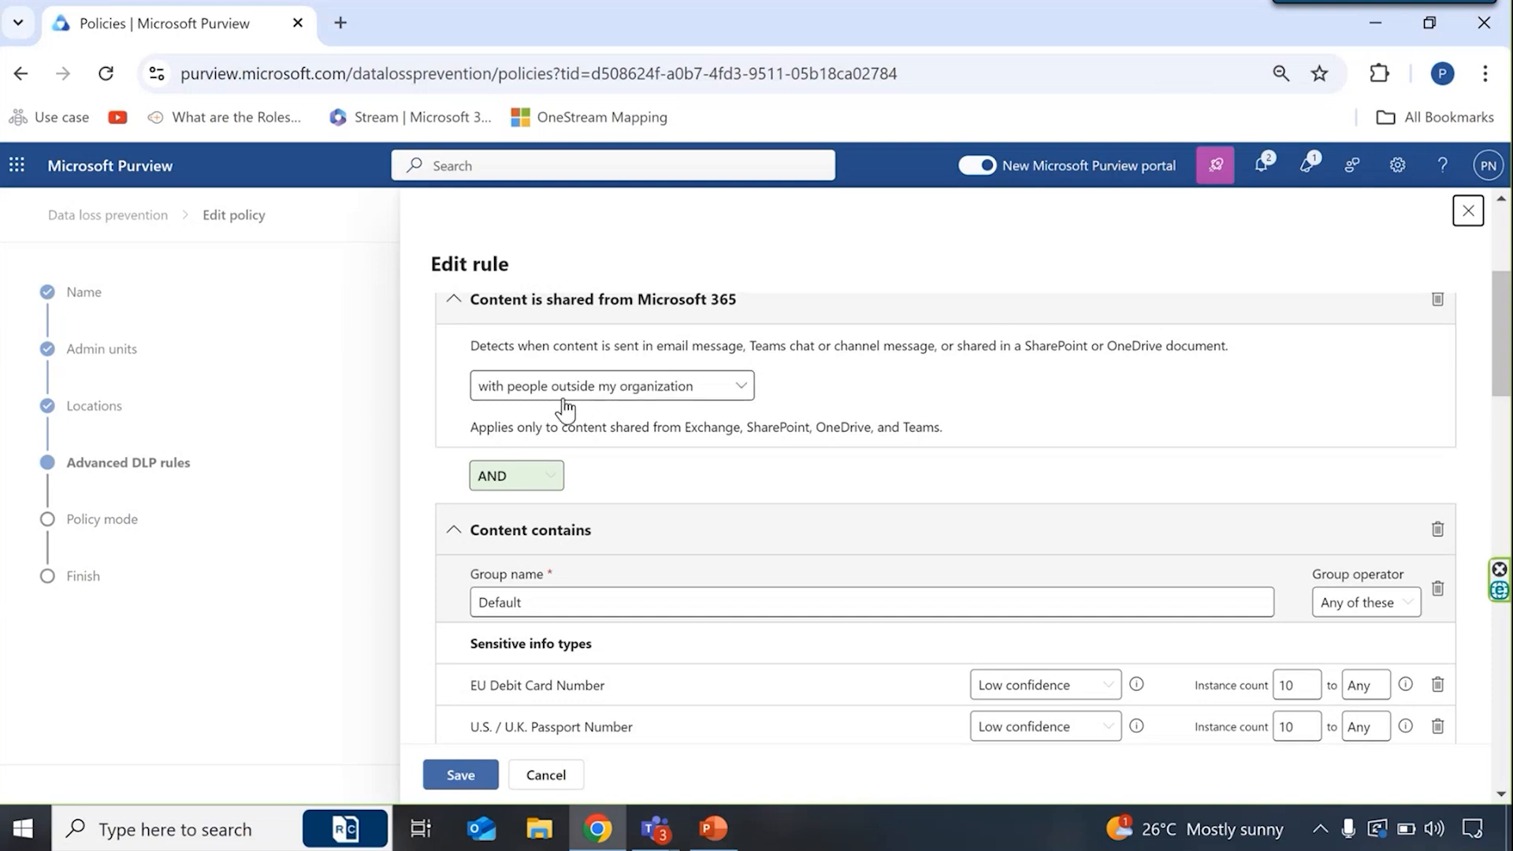
scroll(658, 480, down, 2)
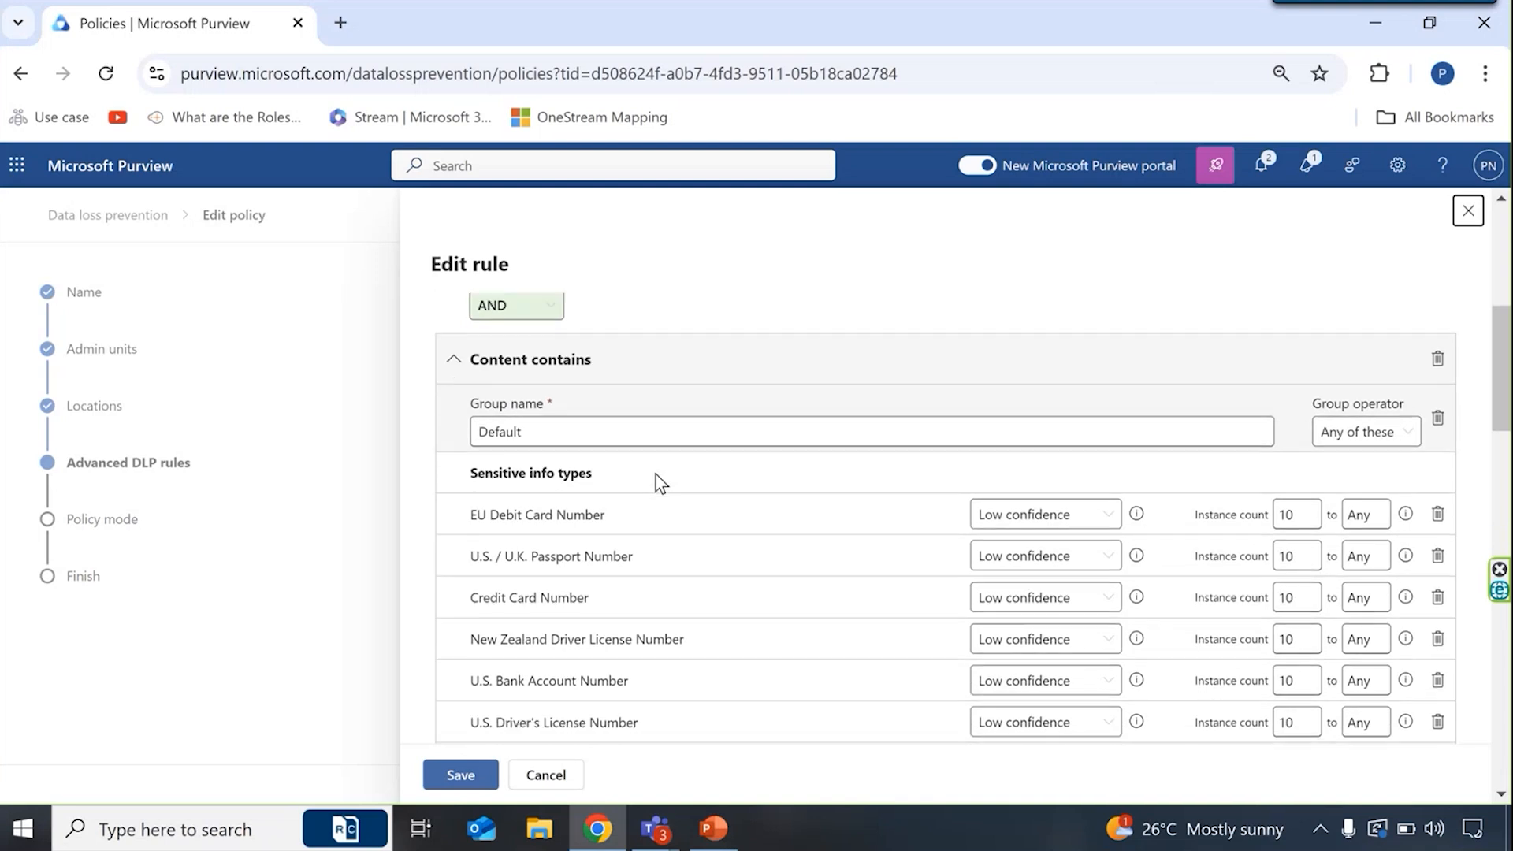
scroll(655, 473, down, 1)
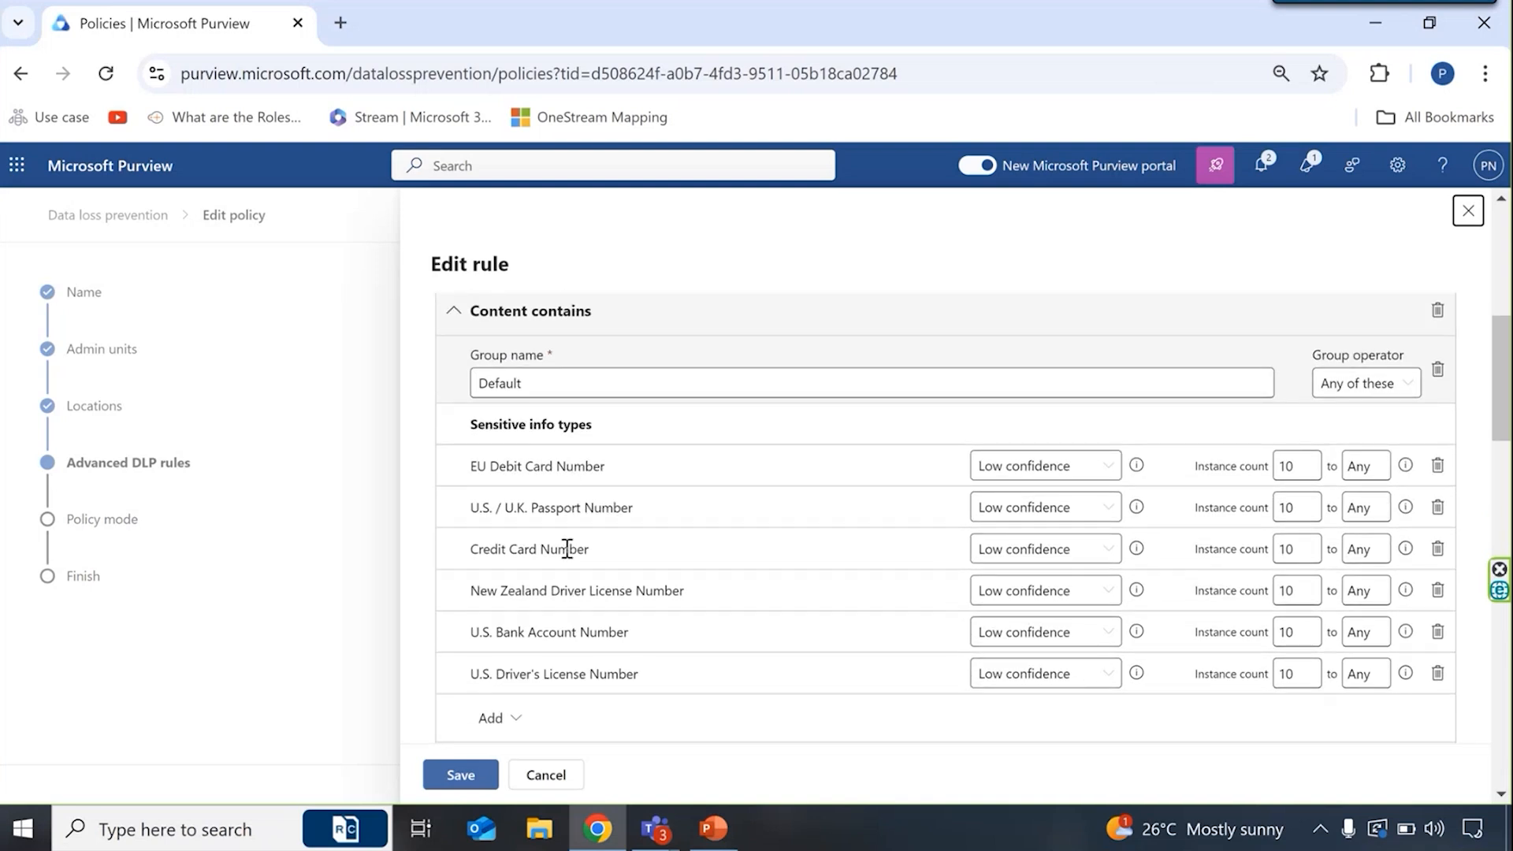
scroll(567, 548, down, 1)
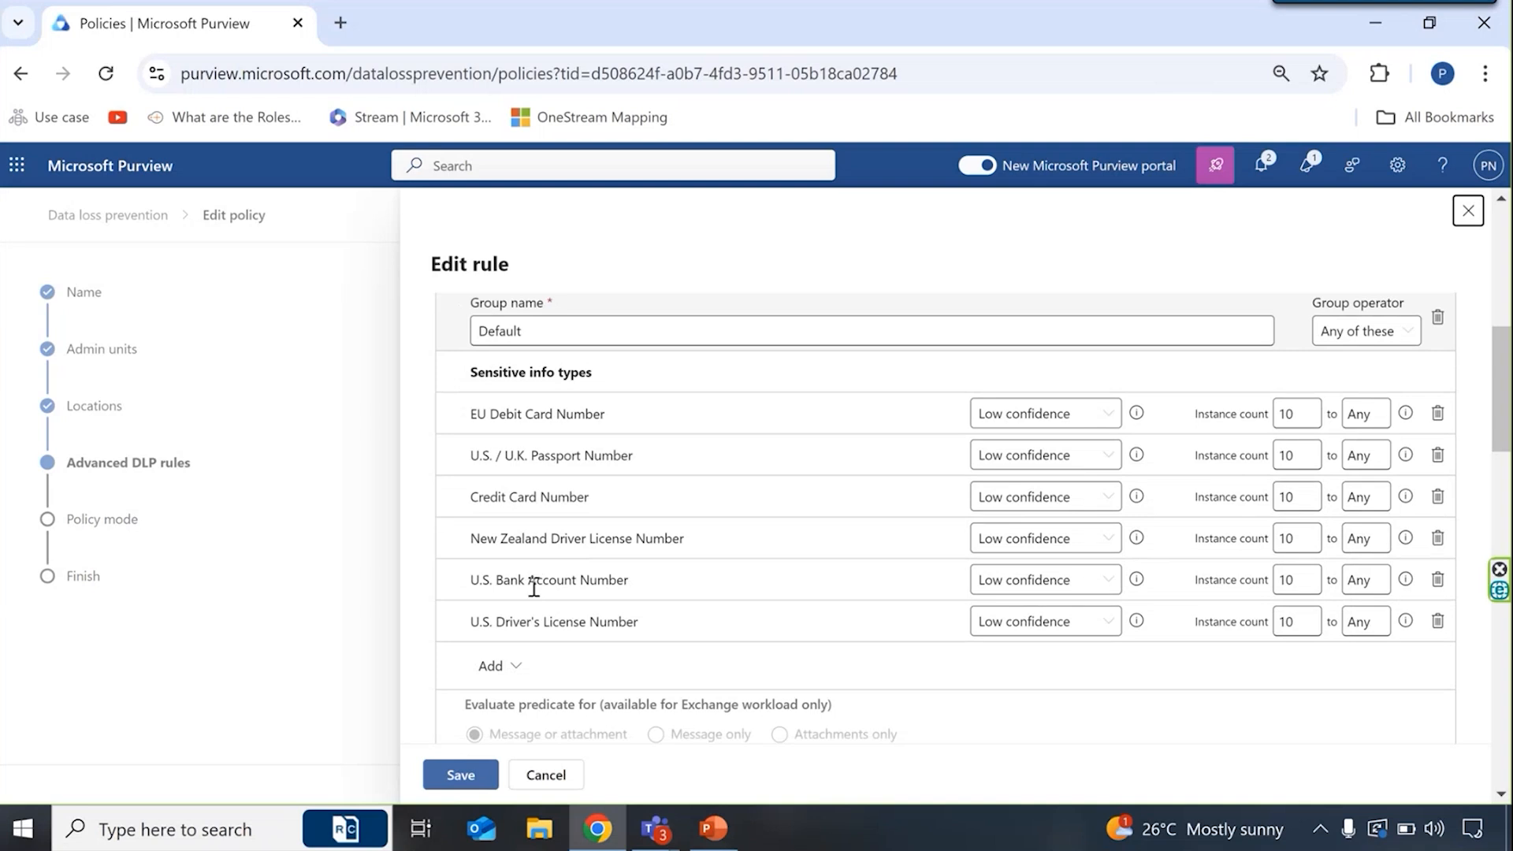
scroll(551, 643, down, 3)
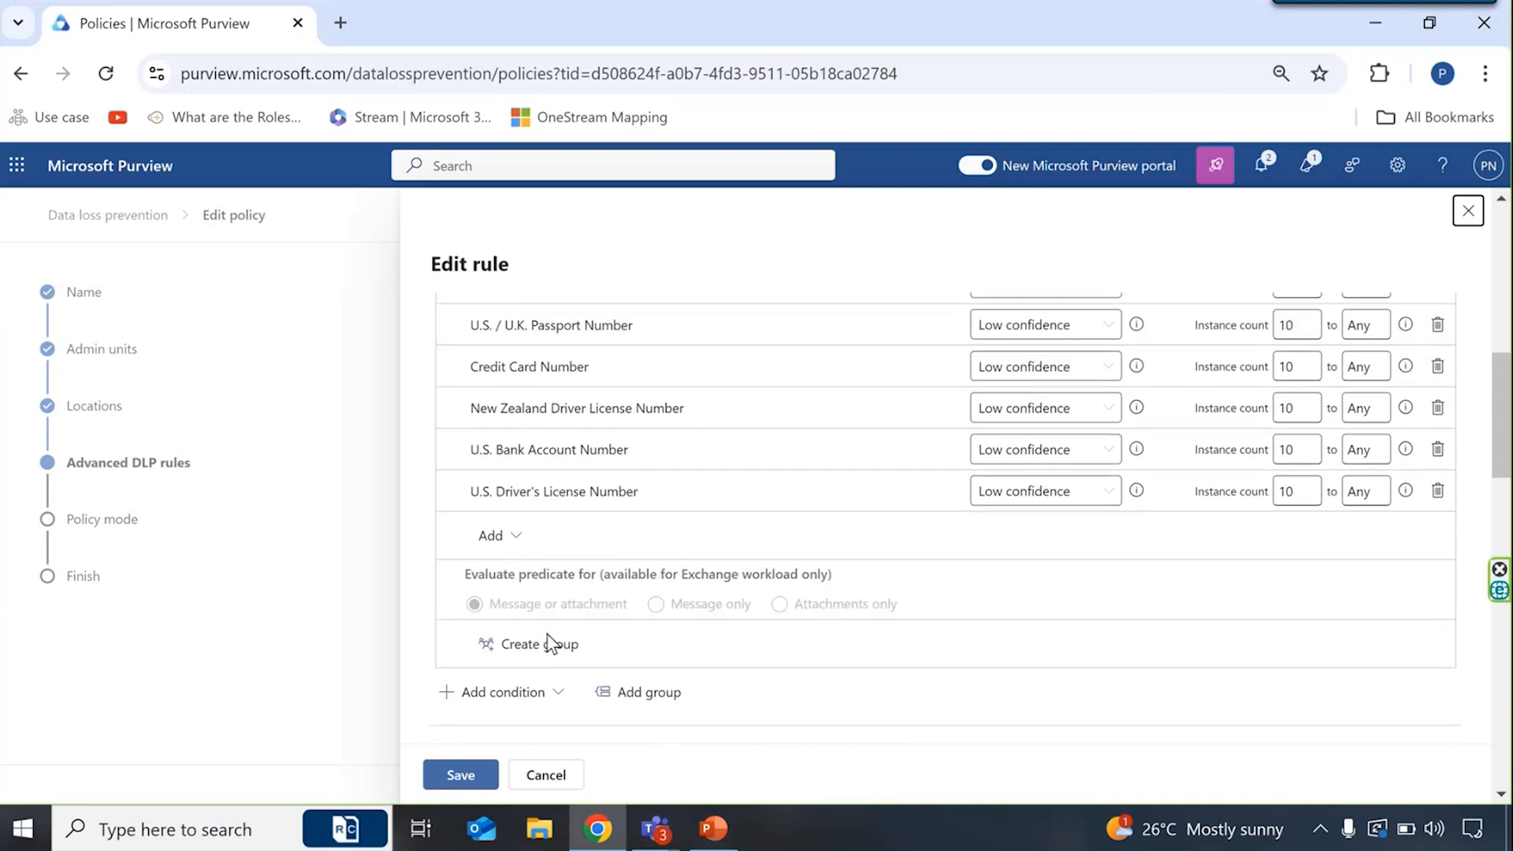
- Examine the rule's actions, user notifications, policy tips, user overrides and incident report settings
scroll(597, 722, down, 4)
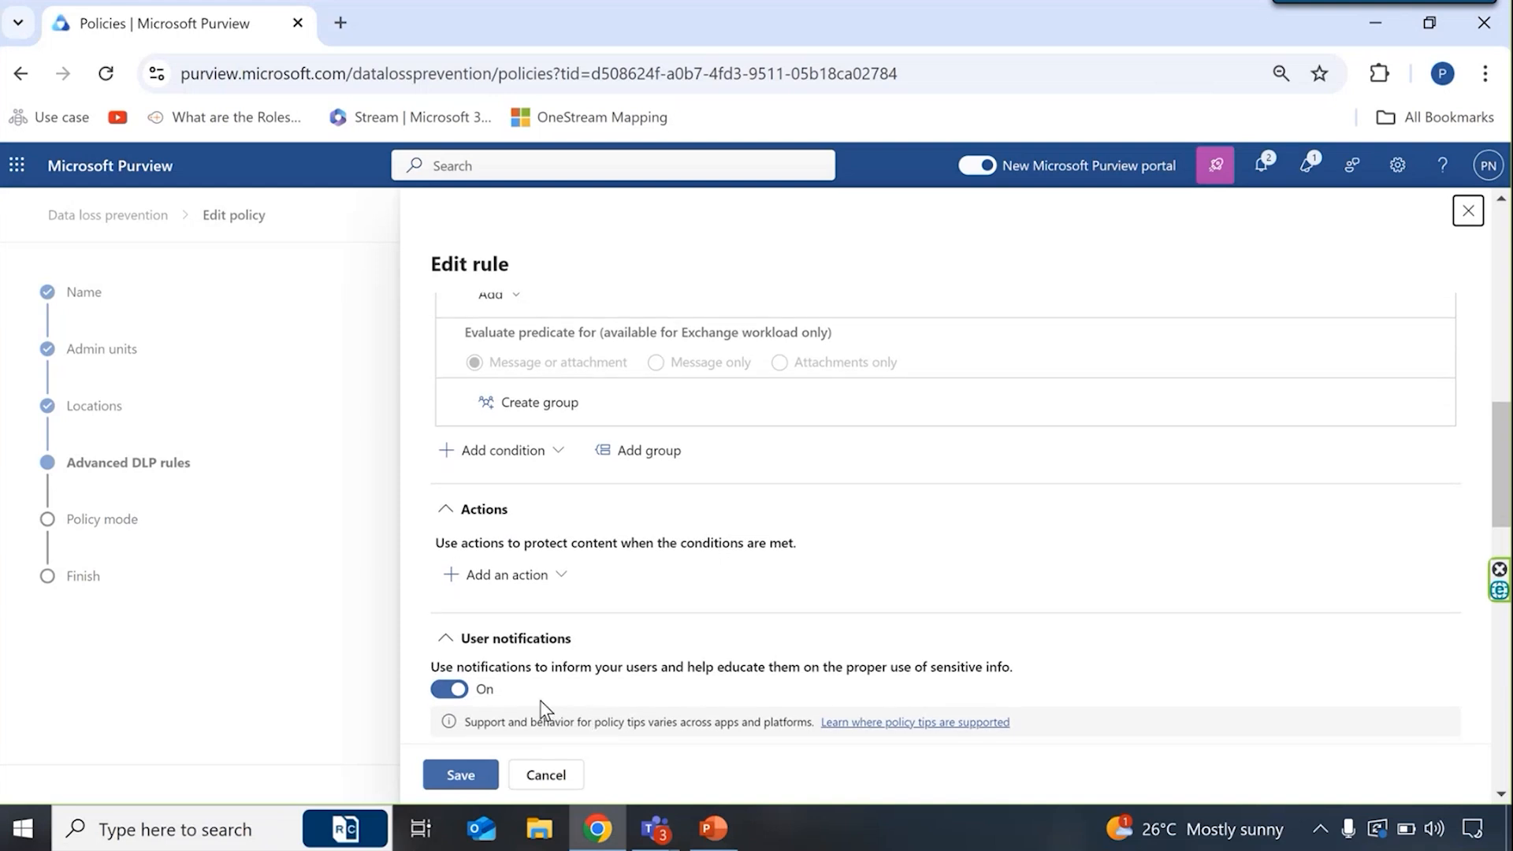
scroll(597, 707, down, 1)
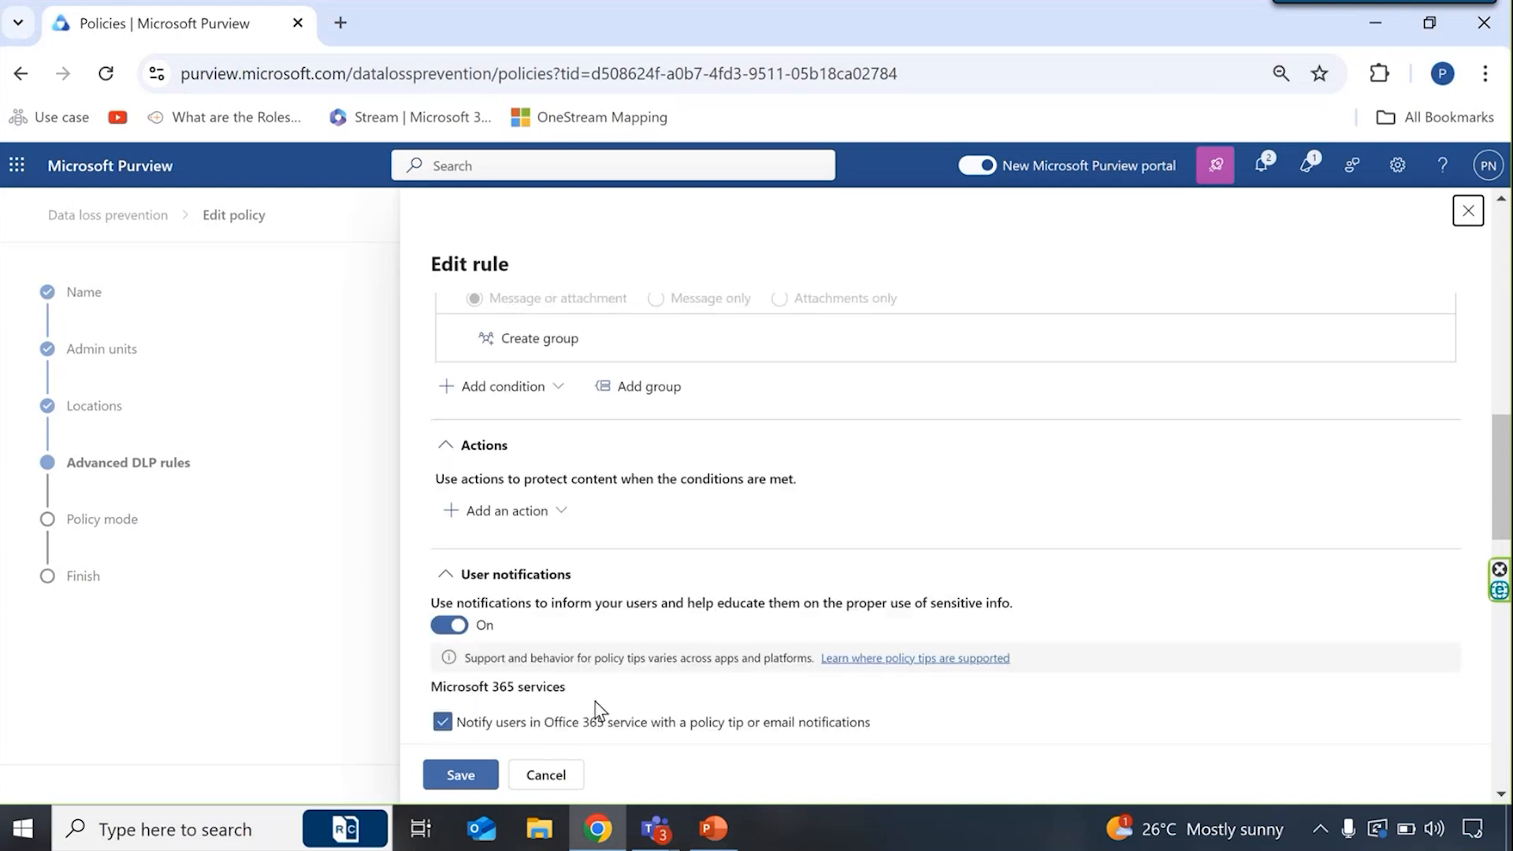
scroll(597, 711, down, 1)
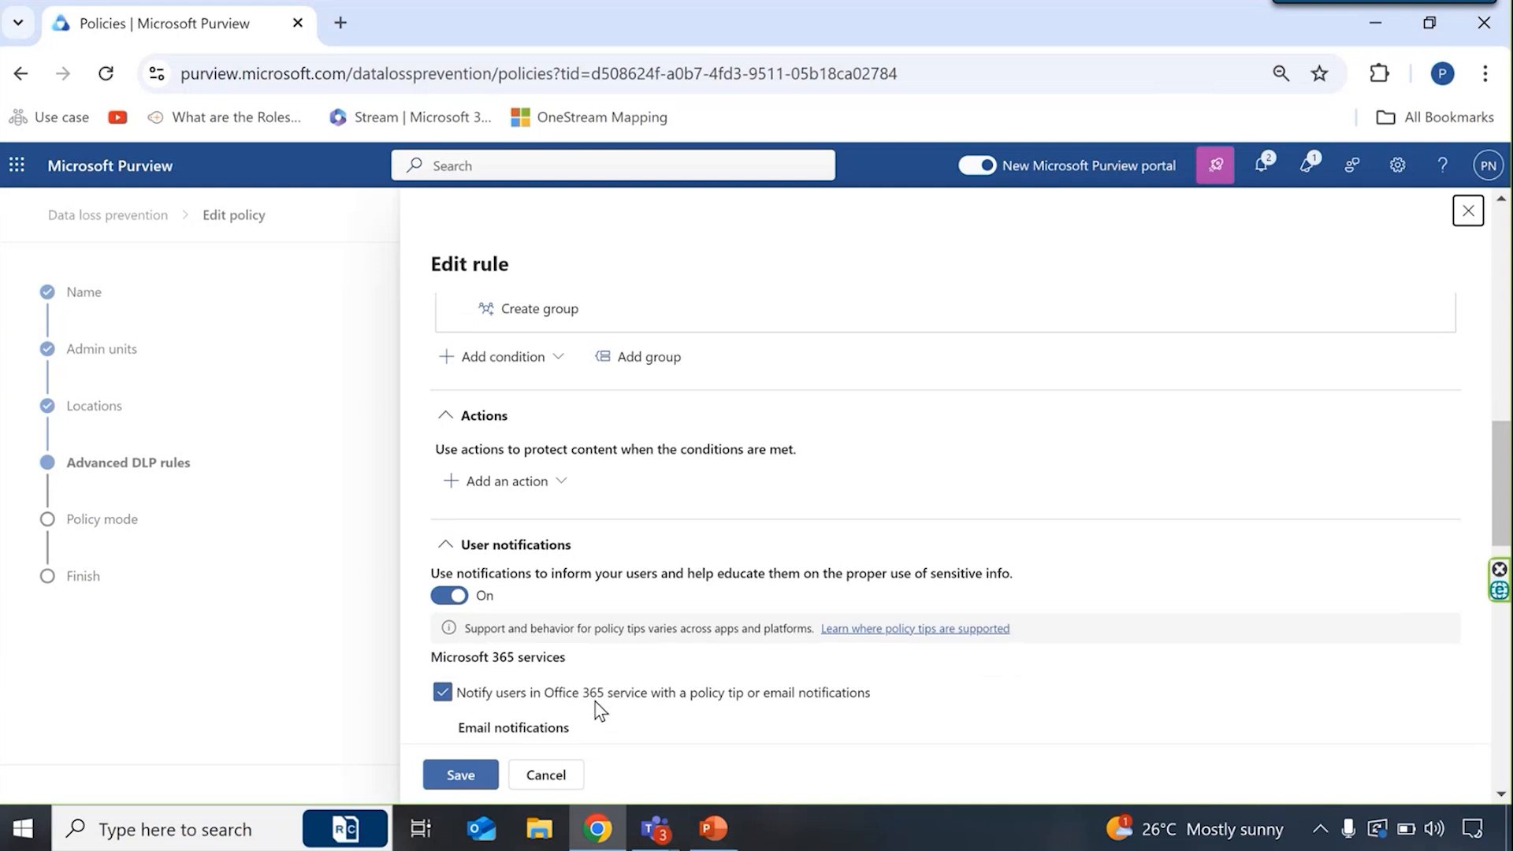
scroll(661, 710, down, 1)
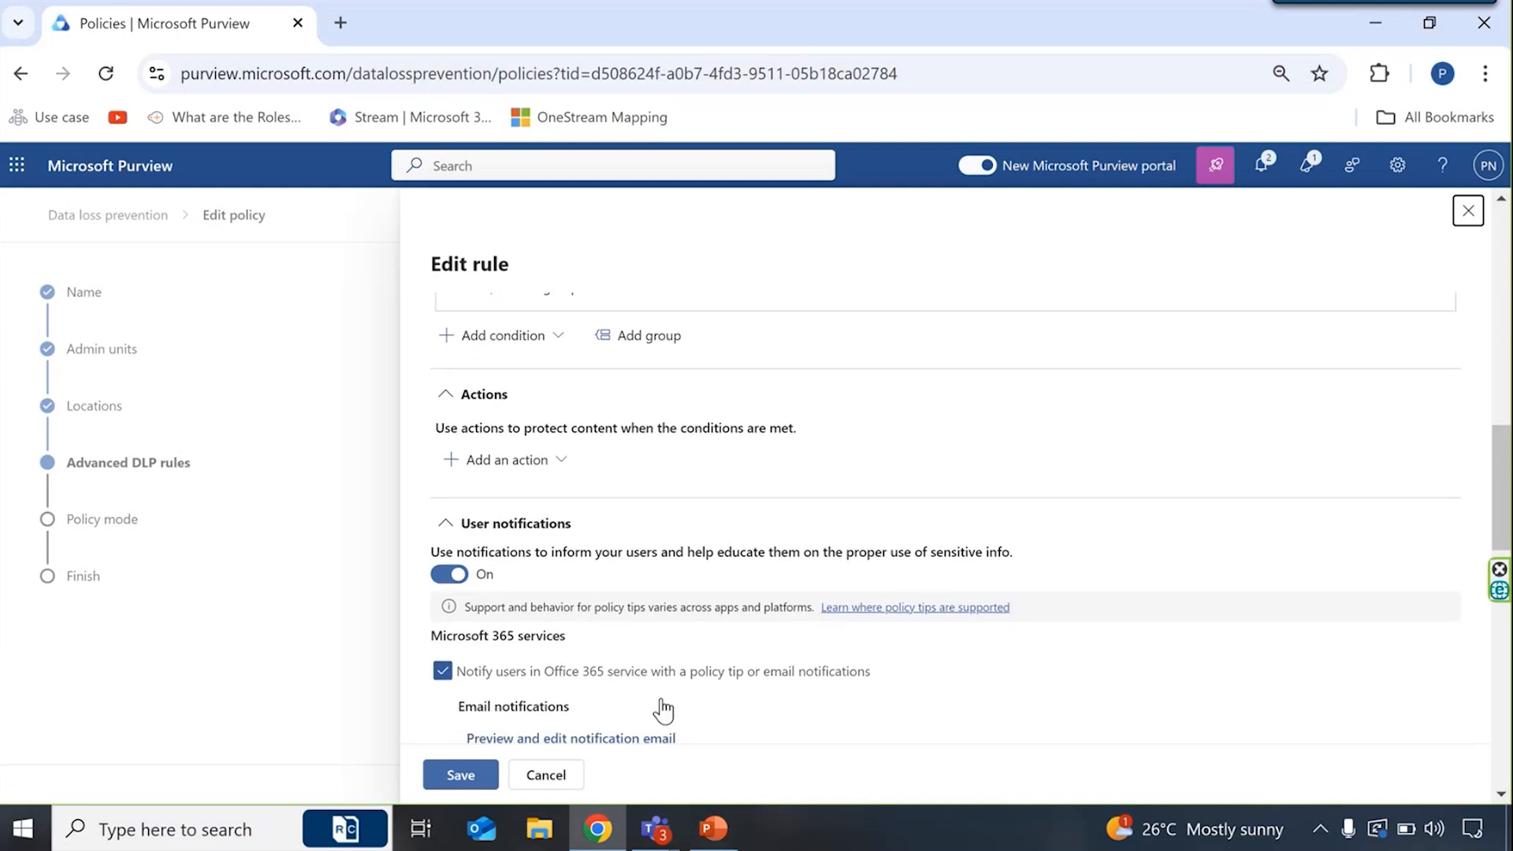
scroll(661, 710, down, 1)
scroll(662, 710, down, 1)
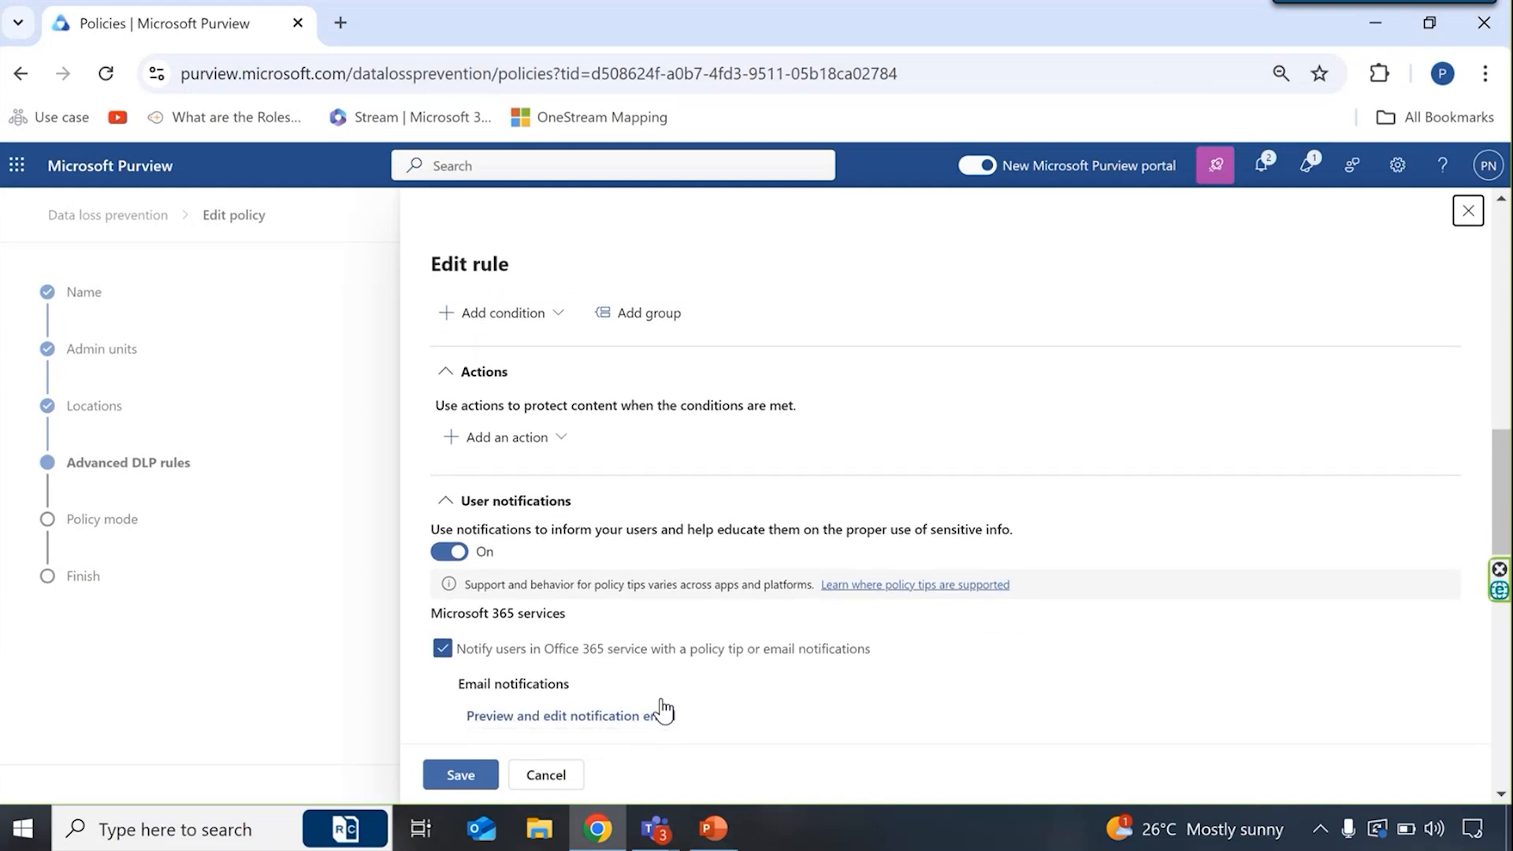
scroll(797, 725, down, 3)
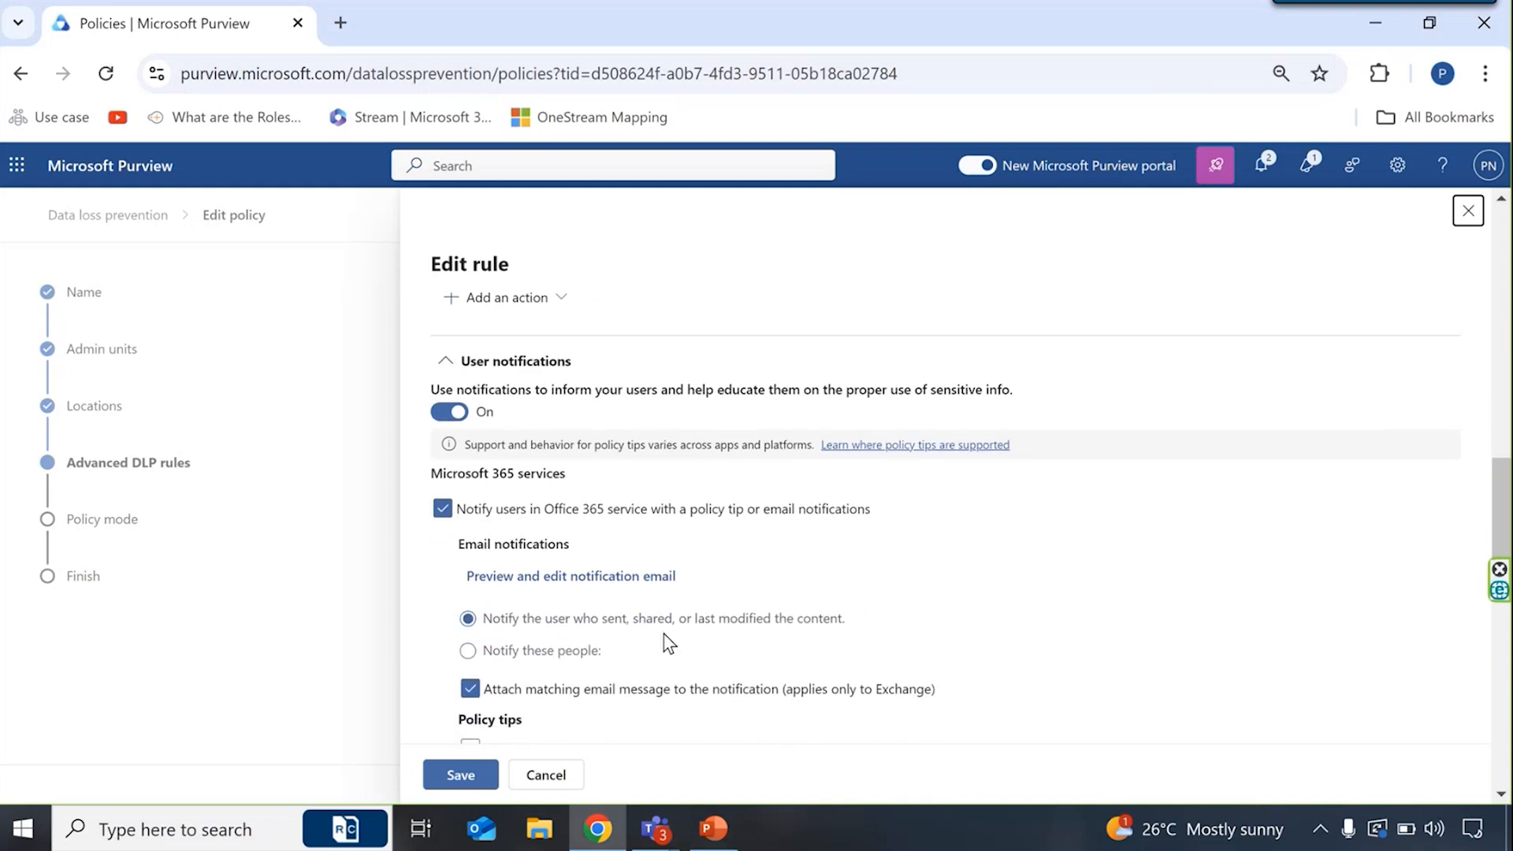
scroll(669, 643, down, 5)
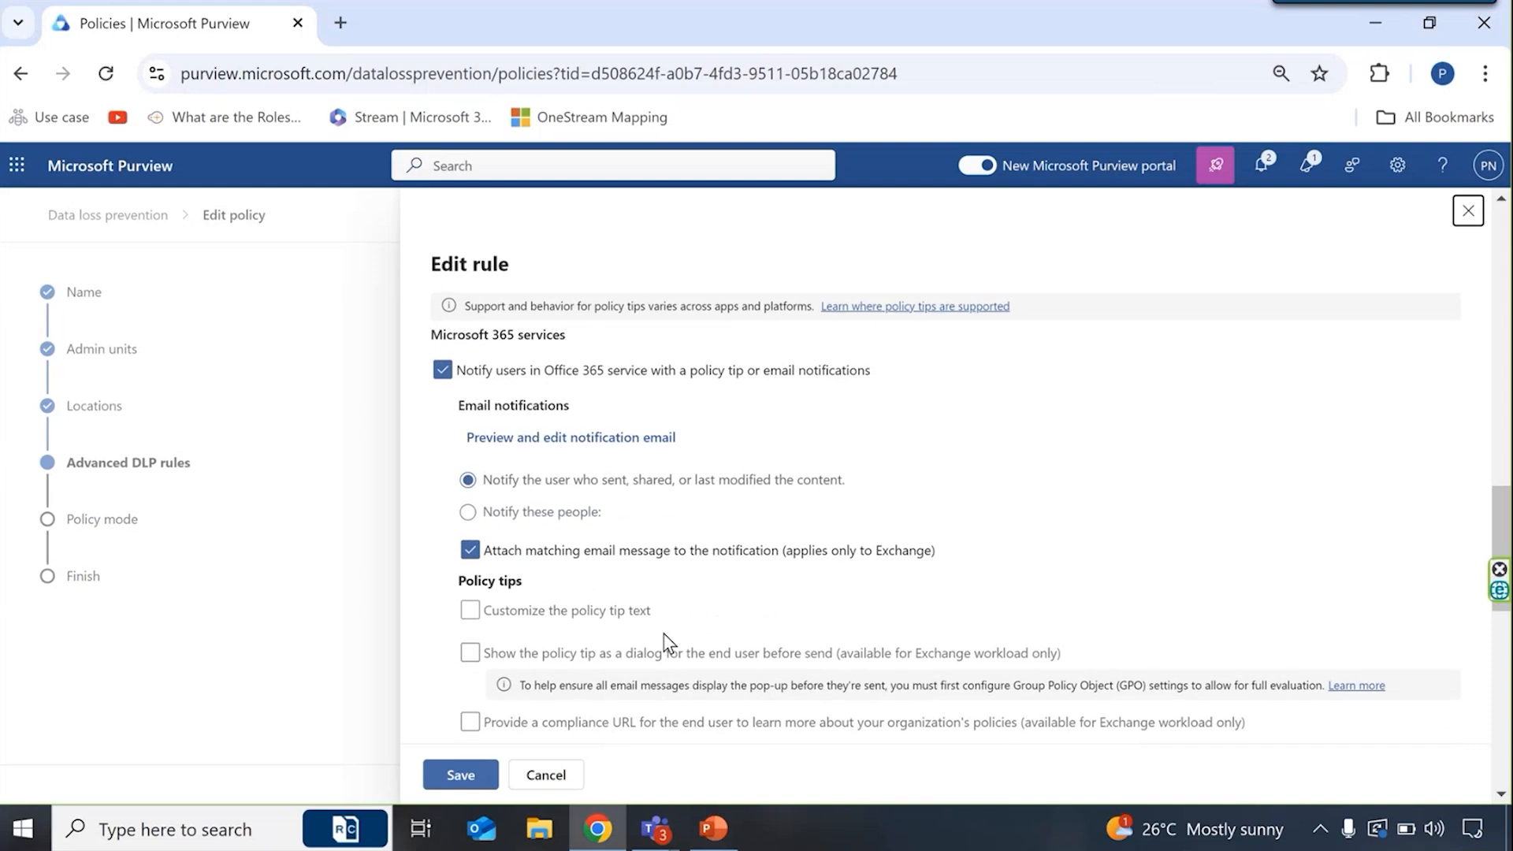
scroll(669, 643, down, 2)
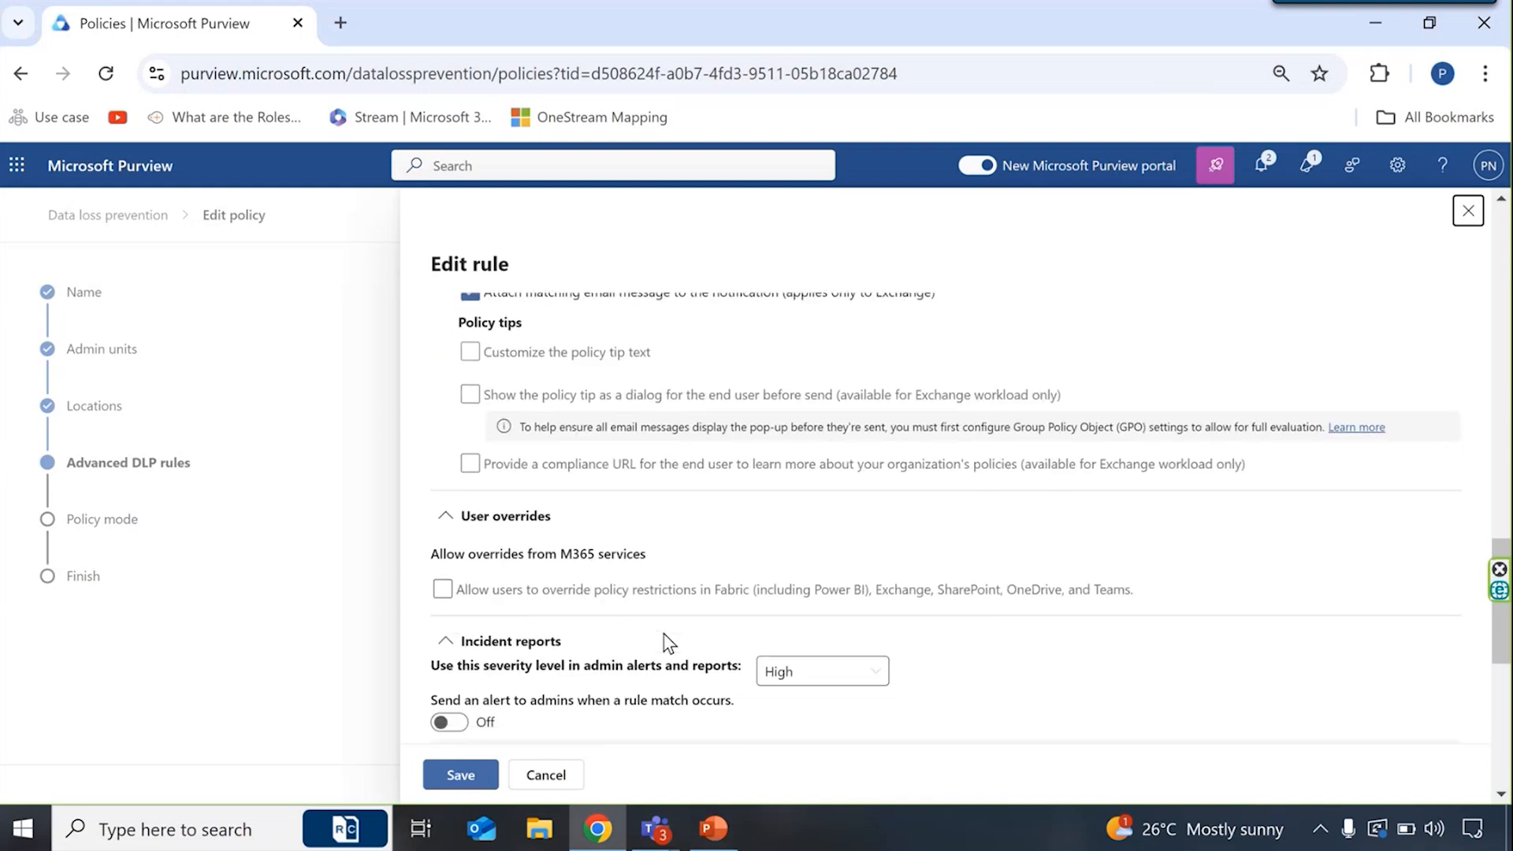
scroll(664, 642, down, 2)
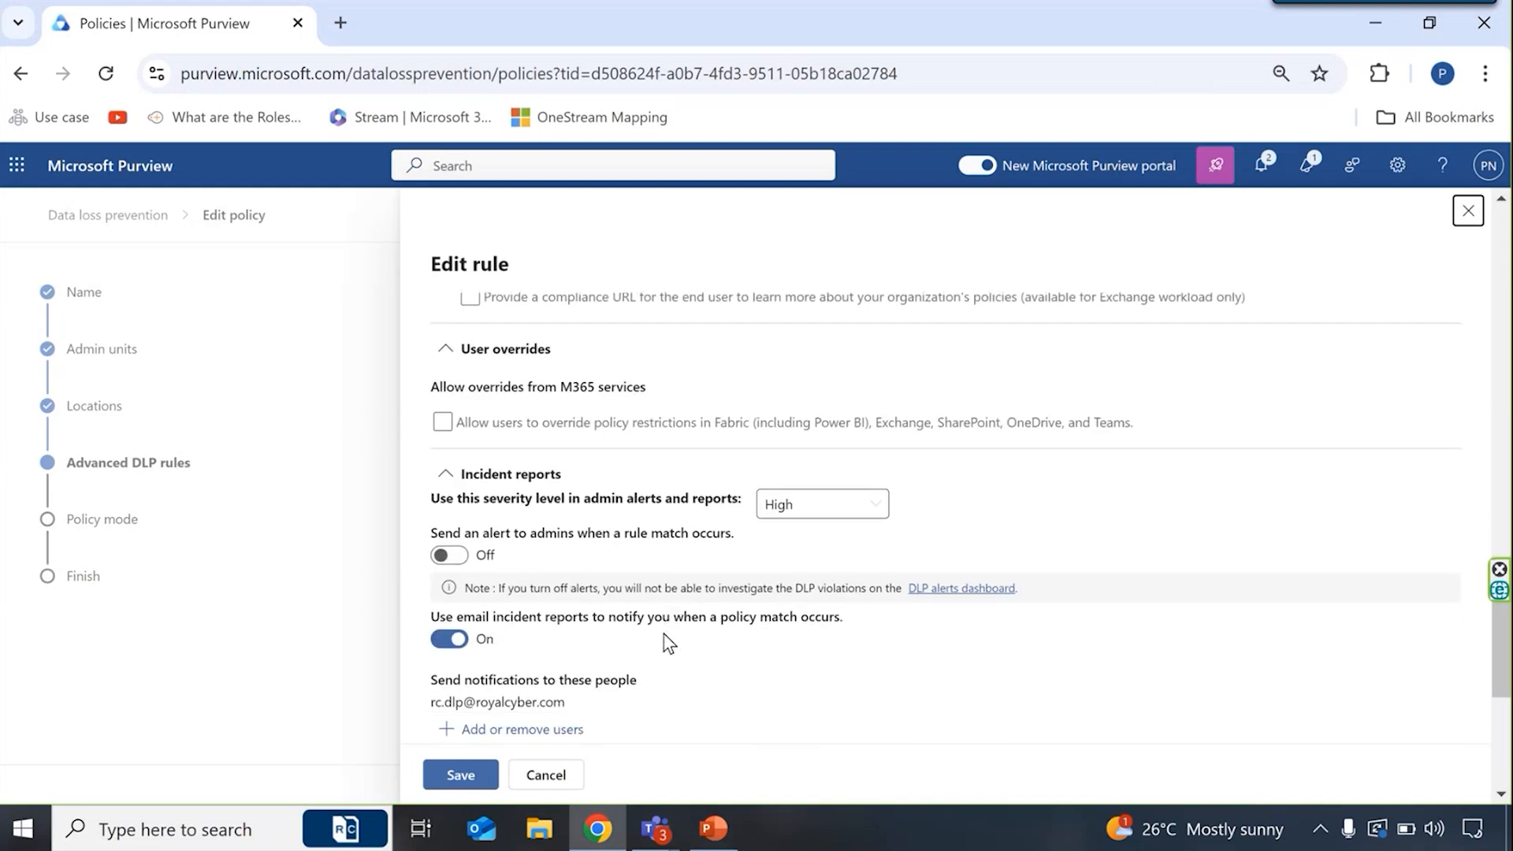
- Return to the Content contains condition, view the sensitive info types available to add, and close the list without adding any
scroll(669, 643, up, 15)
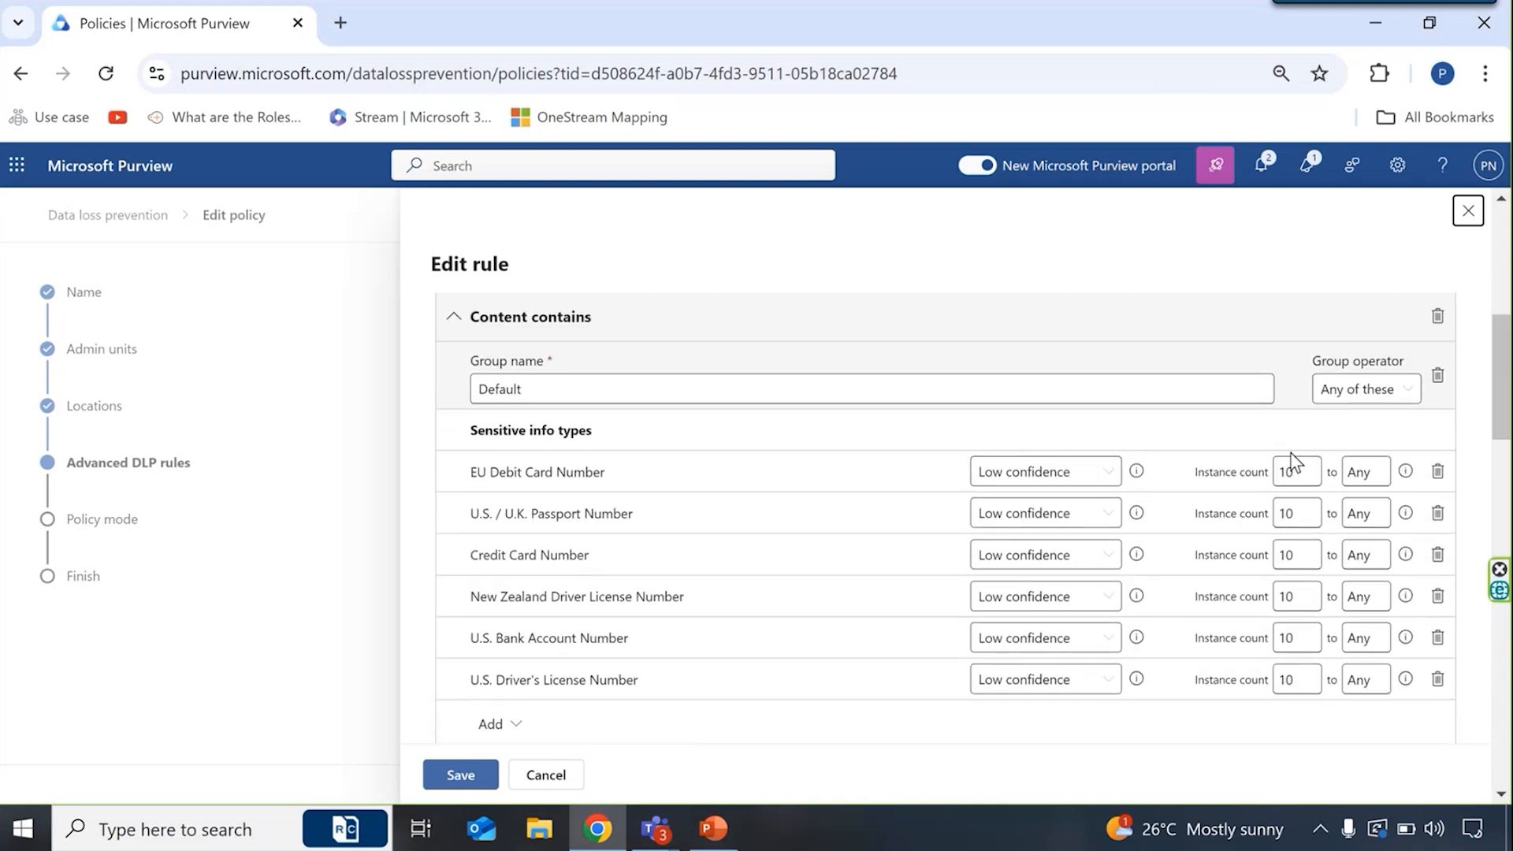
scroll(850, 485, up, 1)
scroll(851, 492, up, 2)
scroll(855, 499, down, 5)
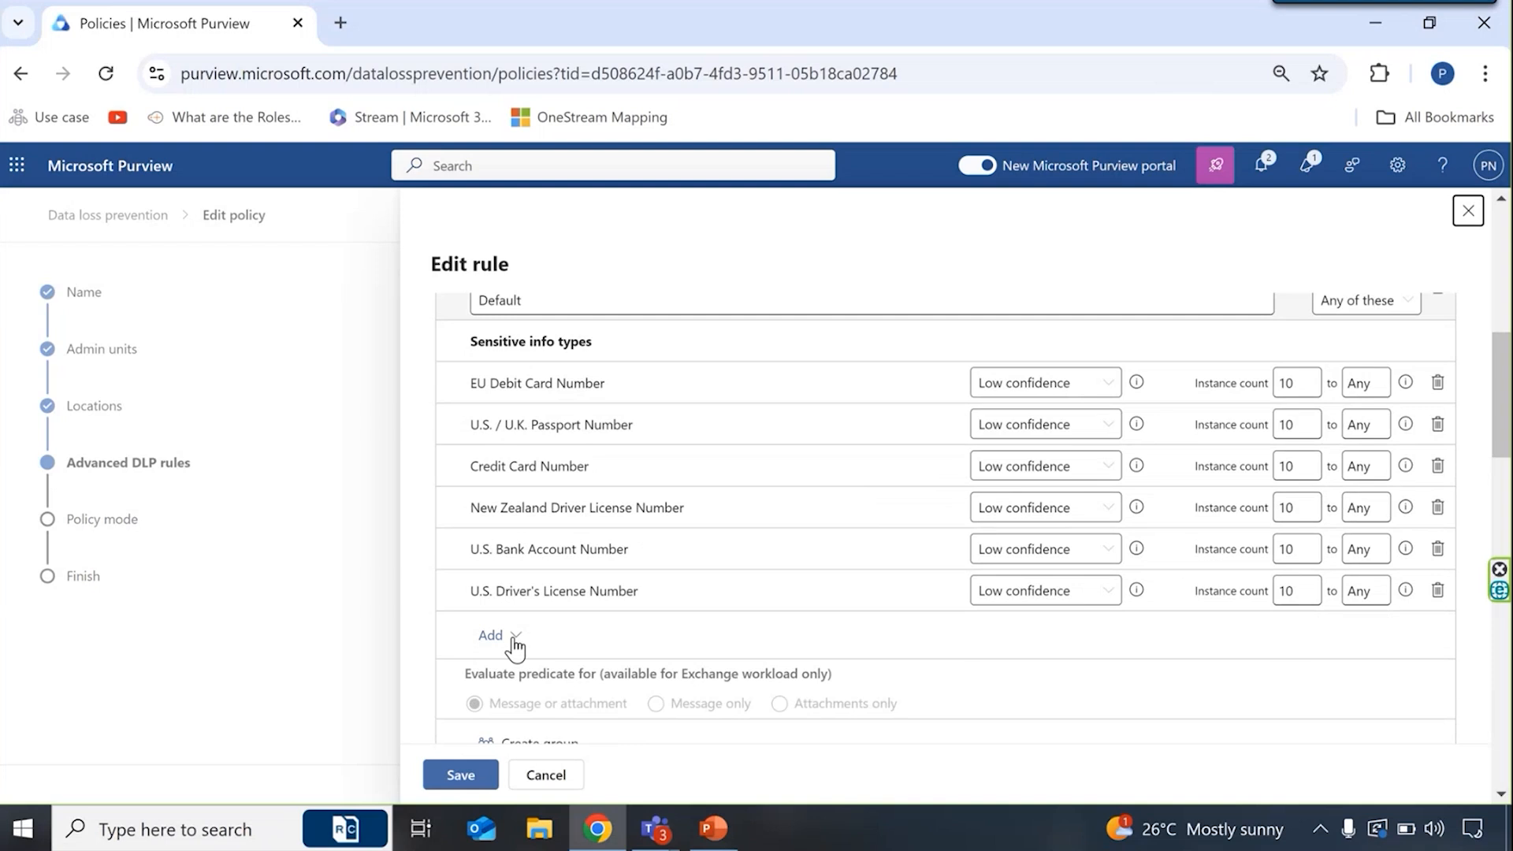
click(514, 641)
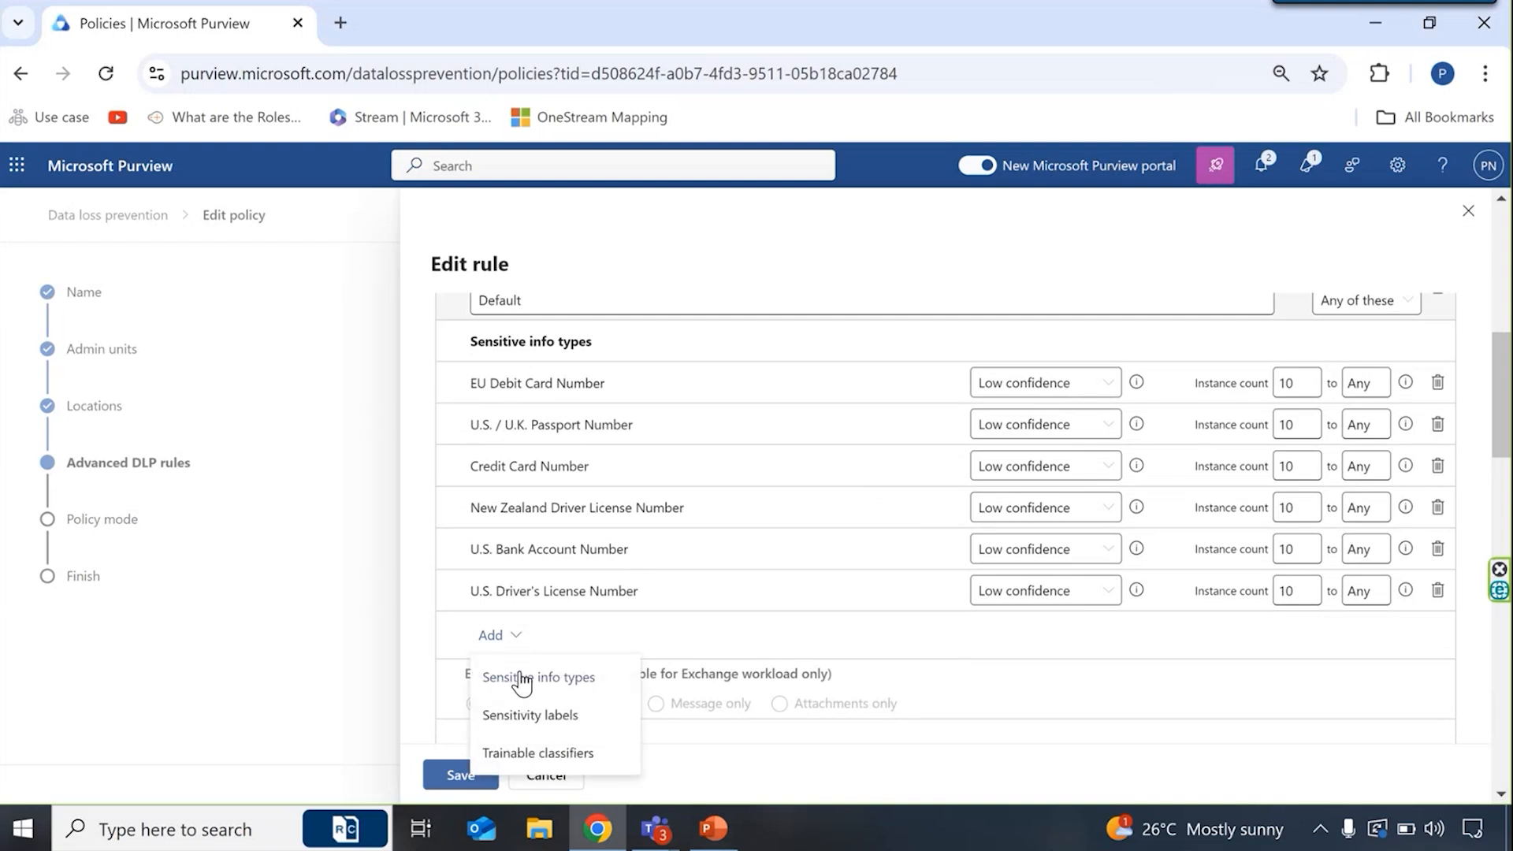
click(522, 679)
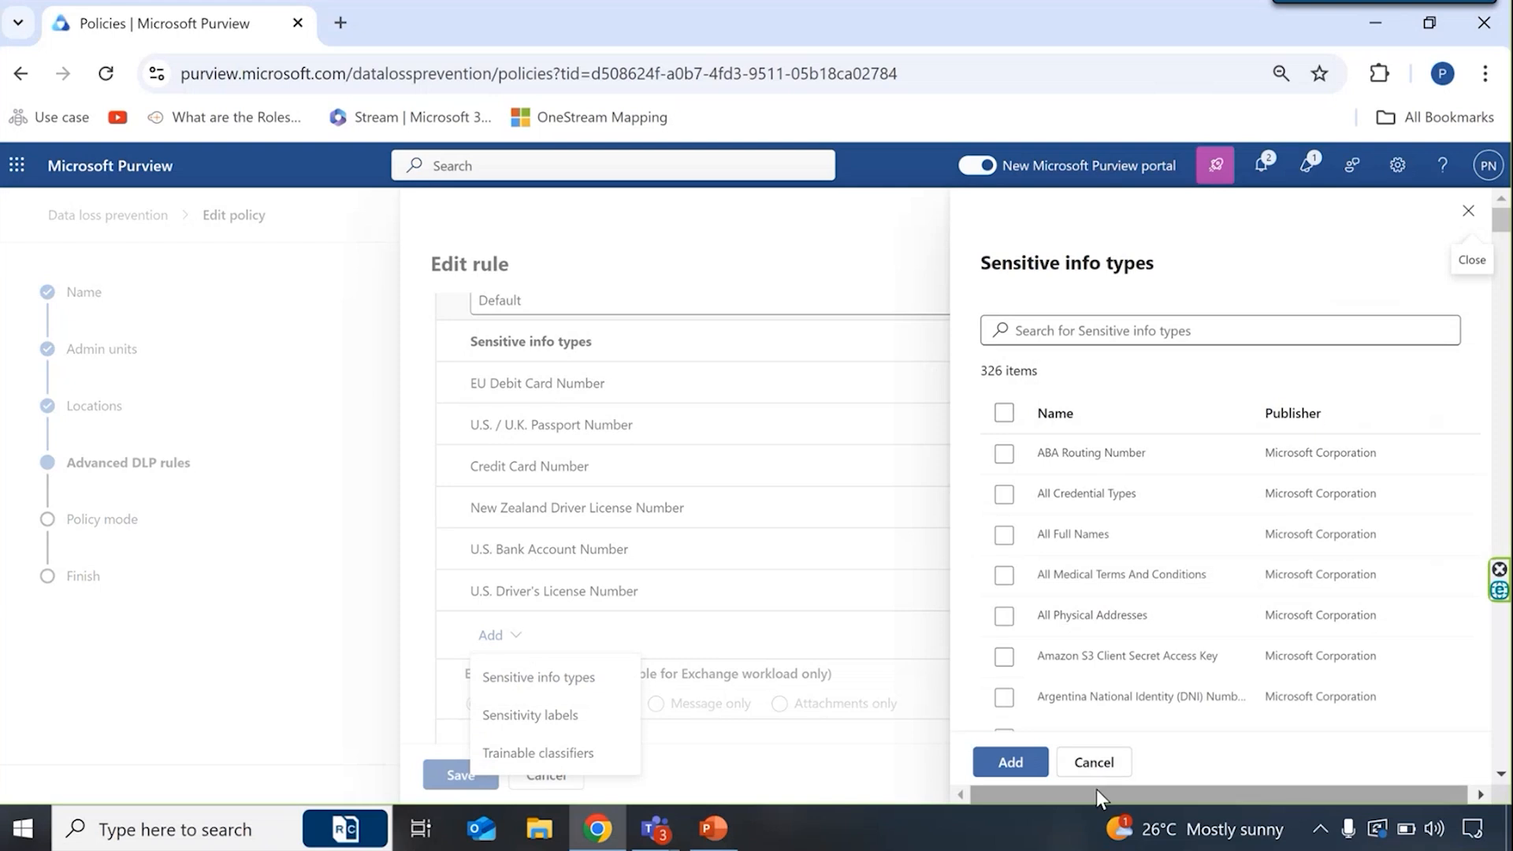
click(1093, 764)
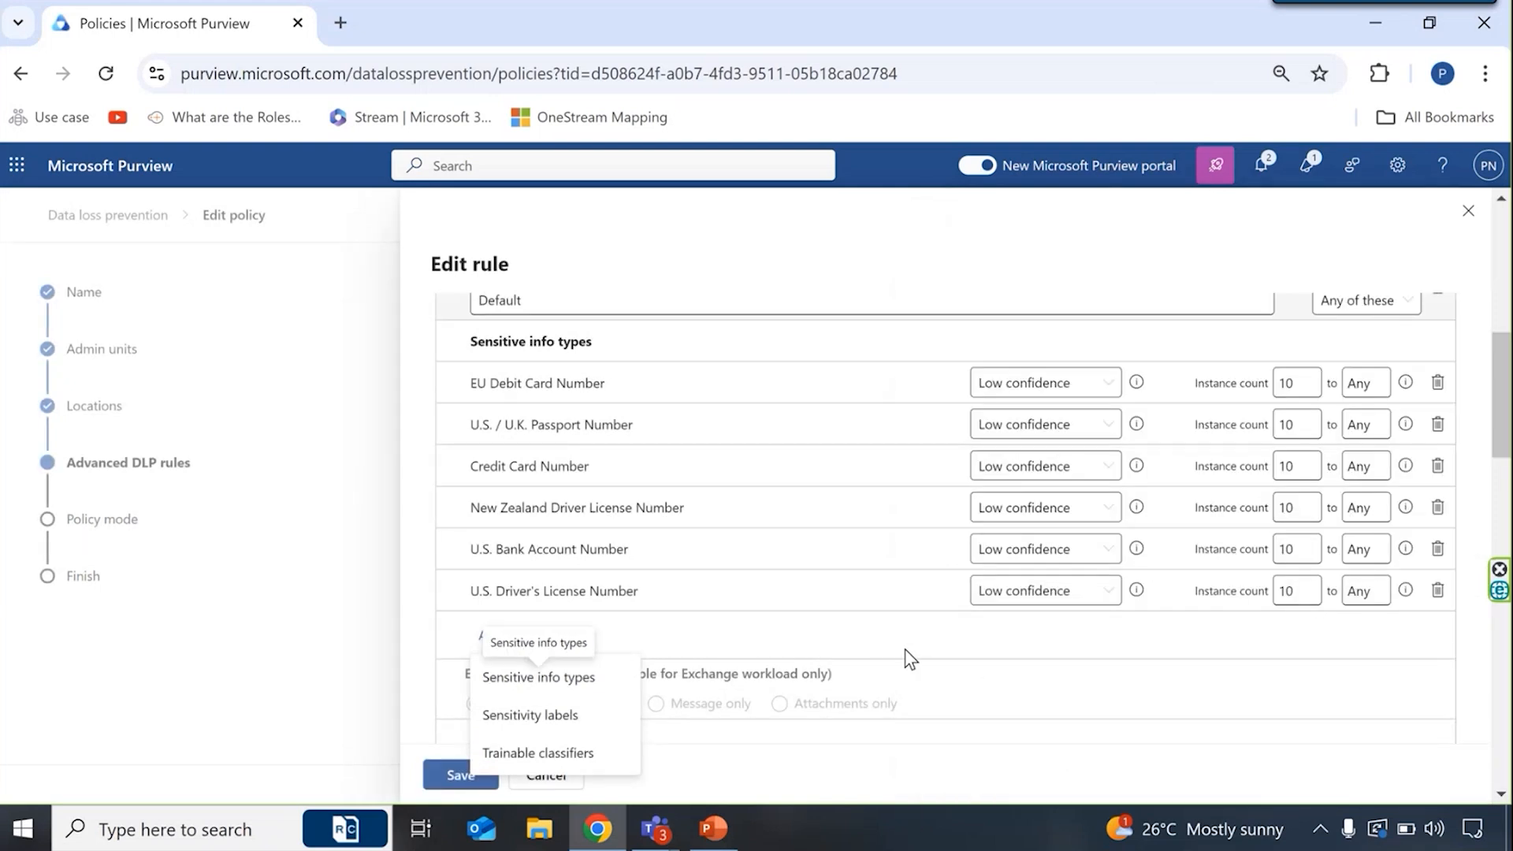
- Recheck the rule's sensitive info types, external sharing condition, and the options for adding conditions and actions
scroll(913, 660, up, 2)
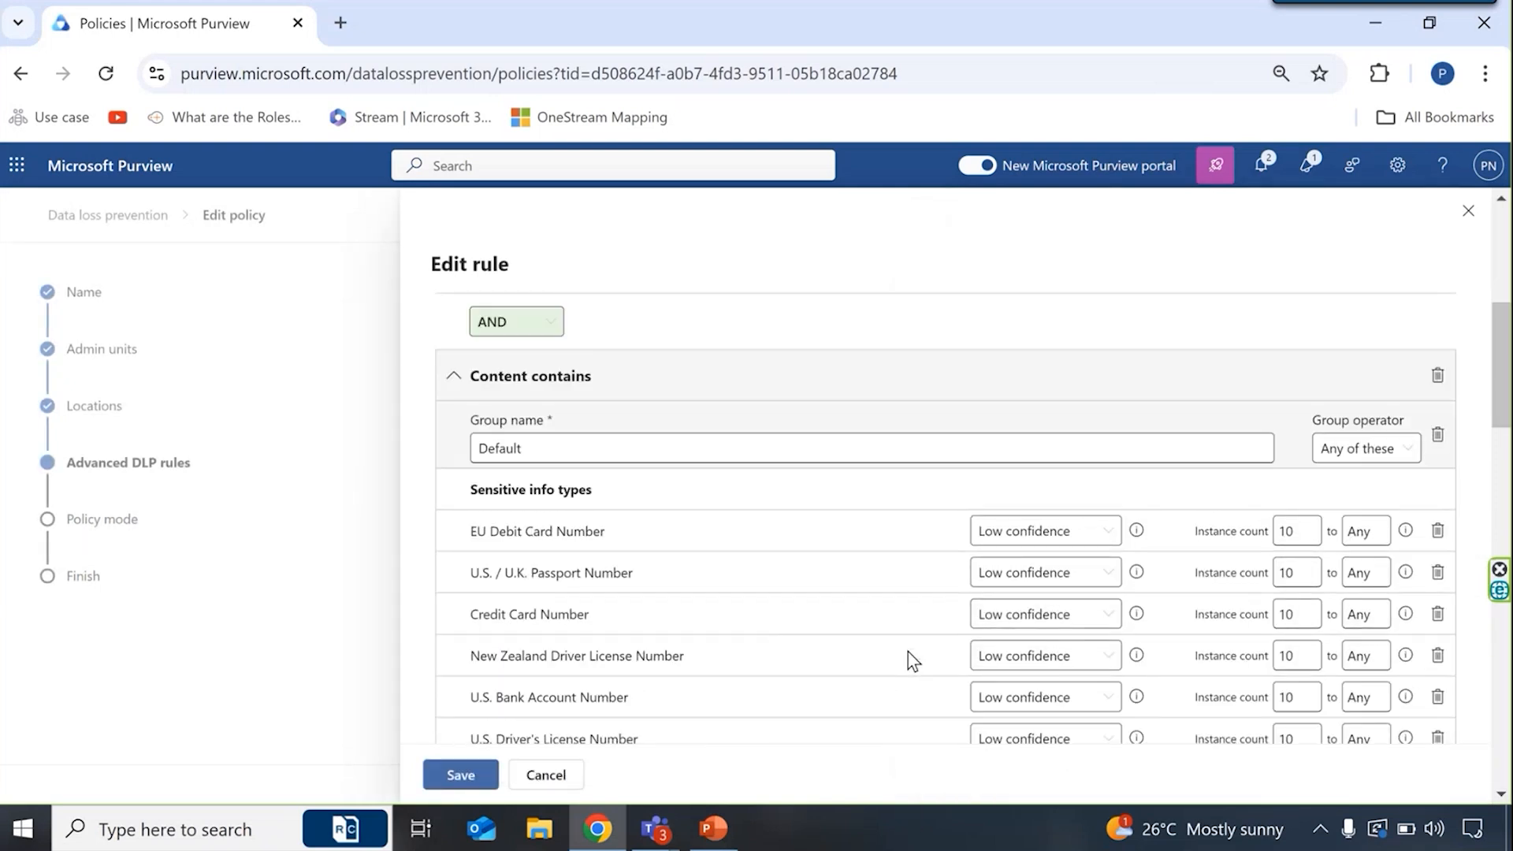
scroll(912, 660, down, 1)
scroll(913, 660, down, 1)
scroll(912, 660, up, 2)
scroll(906, 658, down, 5)
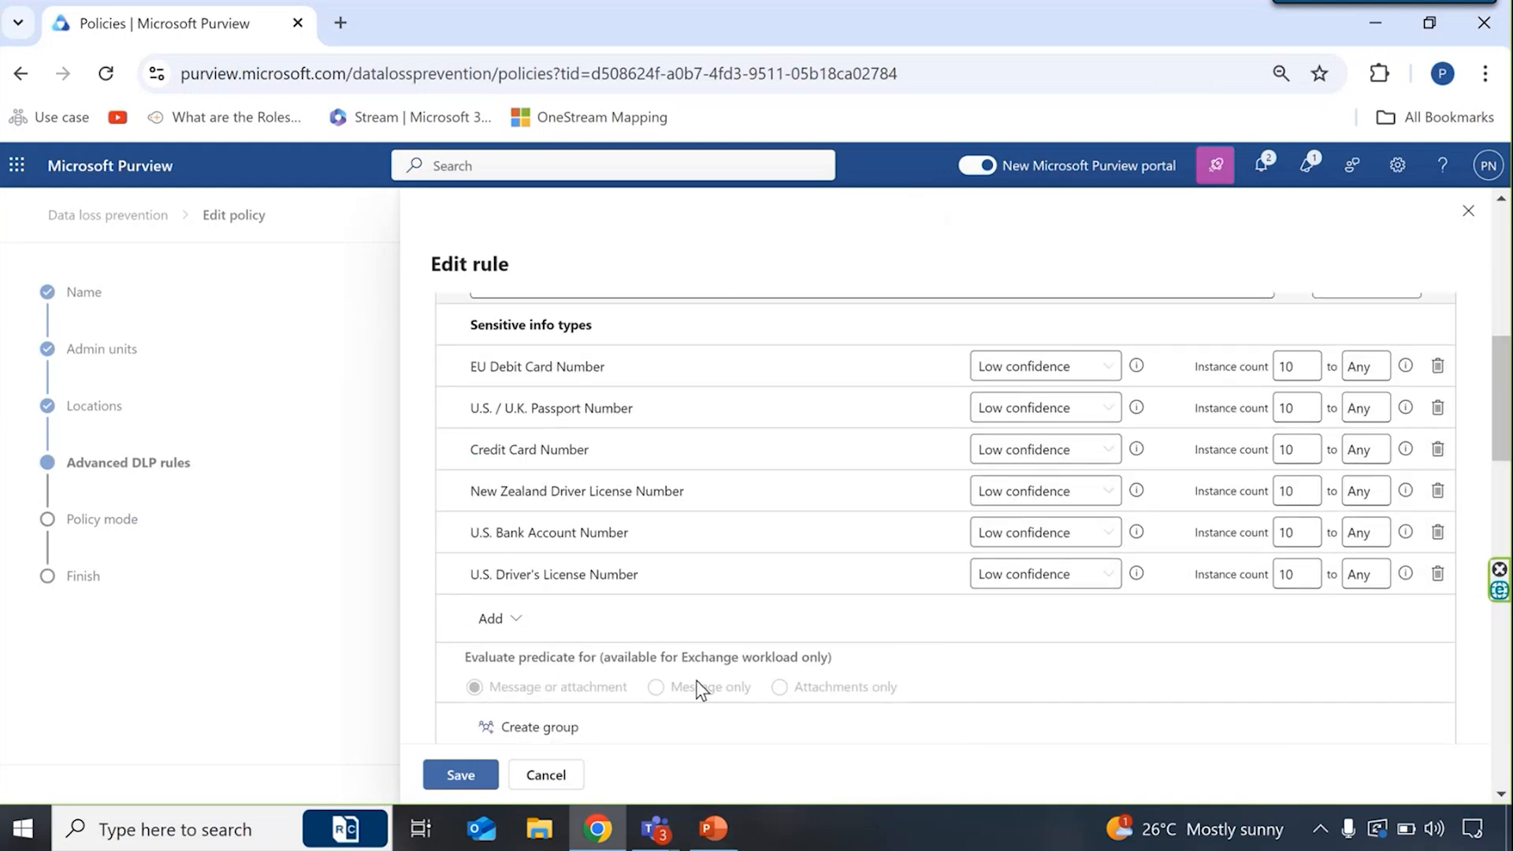
scroll(622, 696, down, 1)
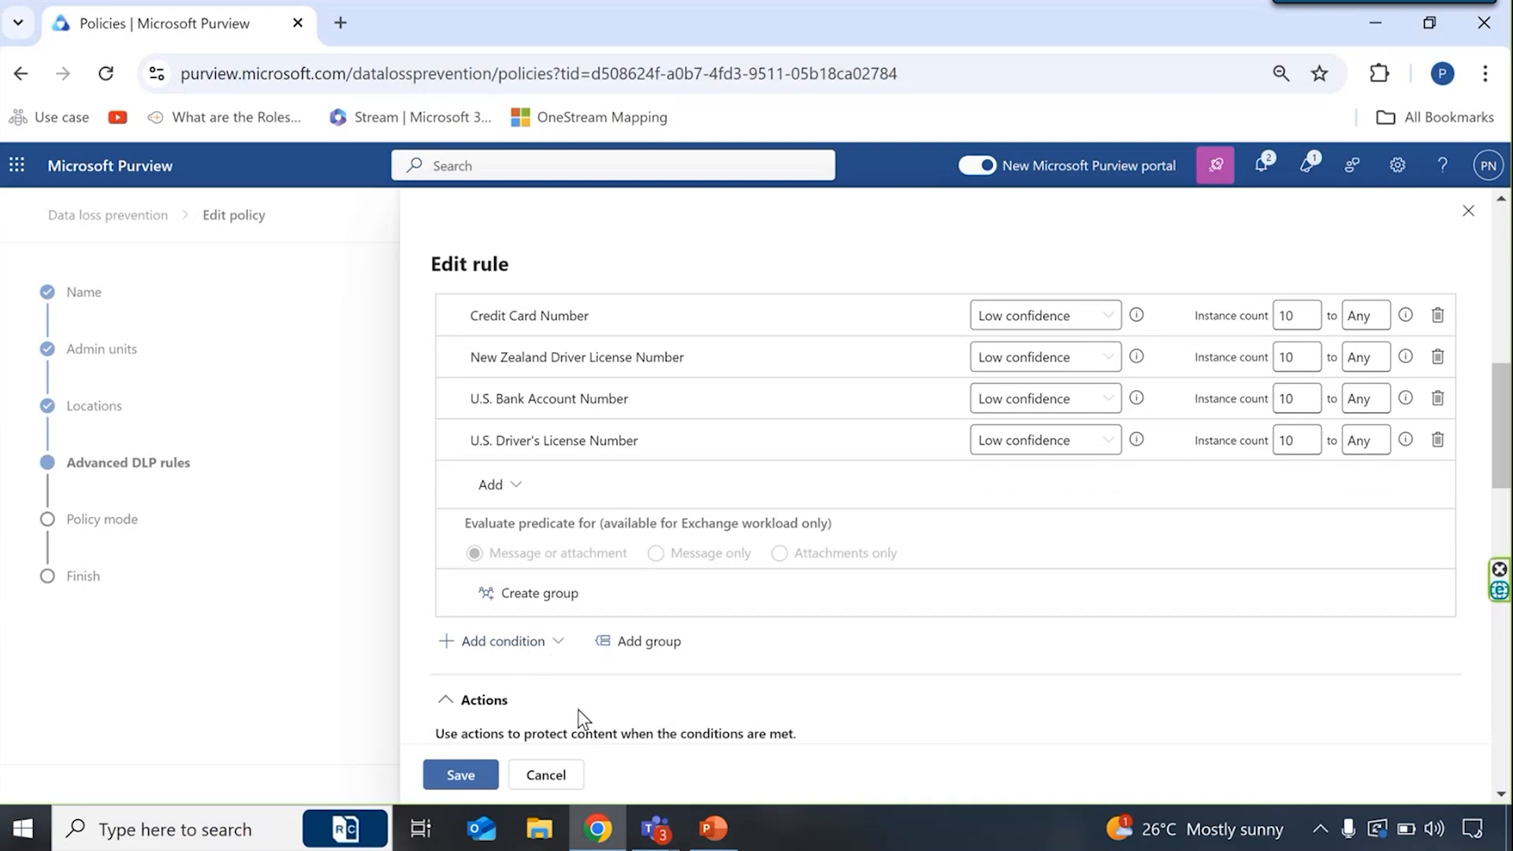
scroll(583, 718, up, 2)
scroll(583, 719, down, 1)
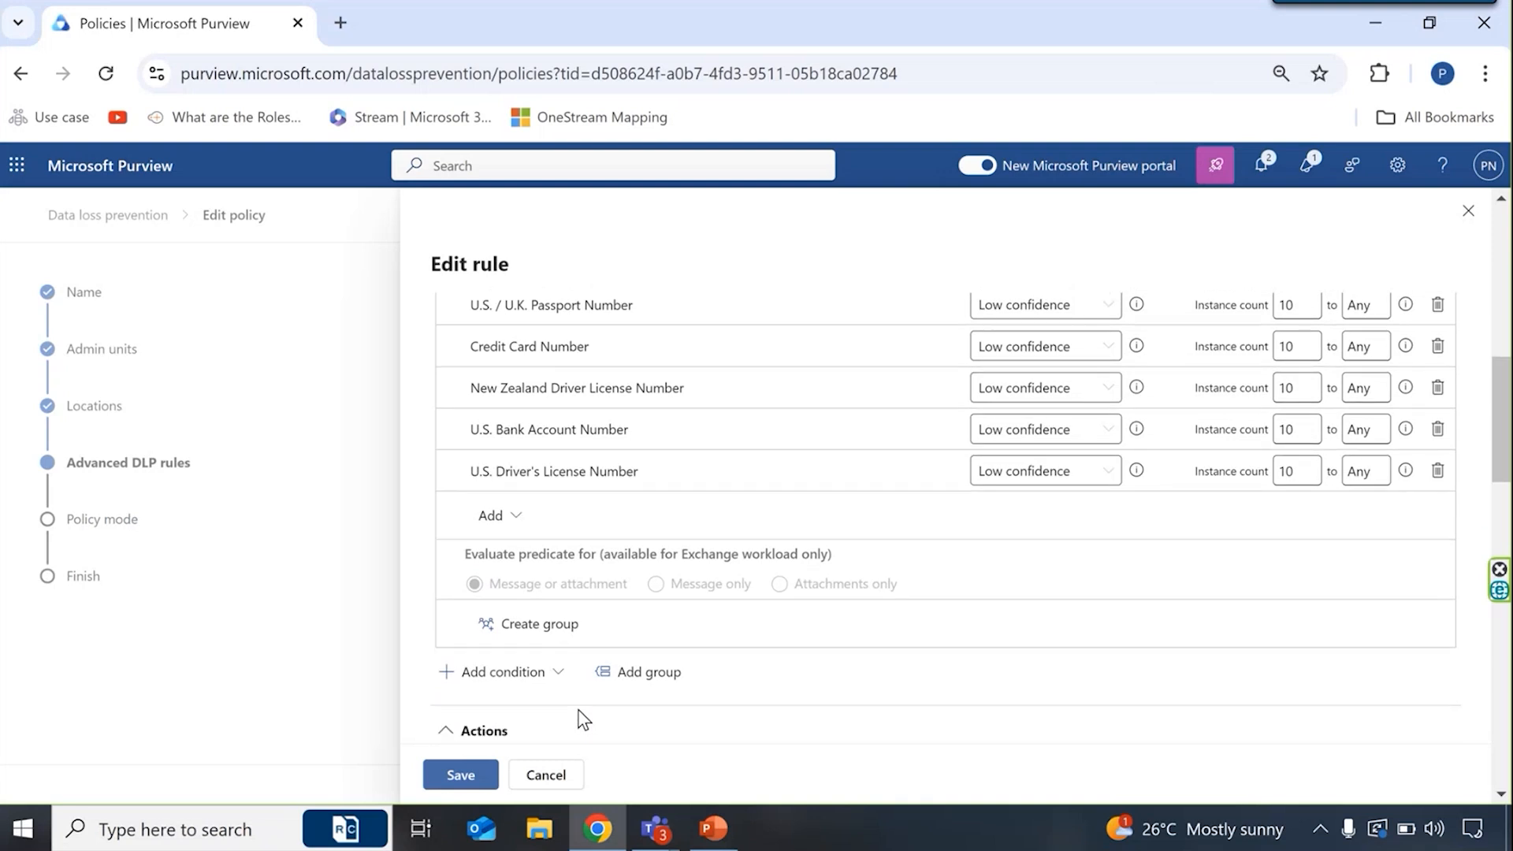
scroll(583, 719, up, 3)
scroll(566, 360, up, 2)
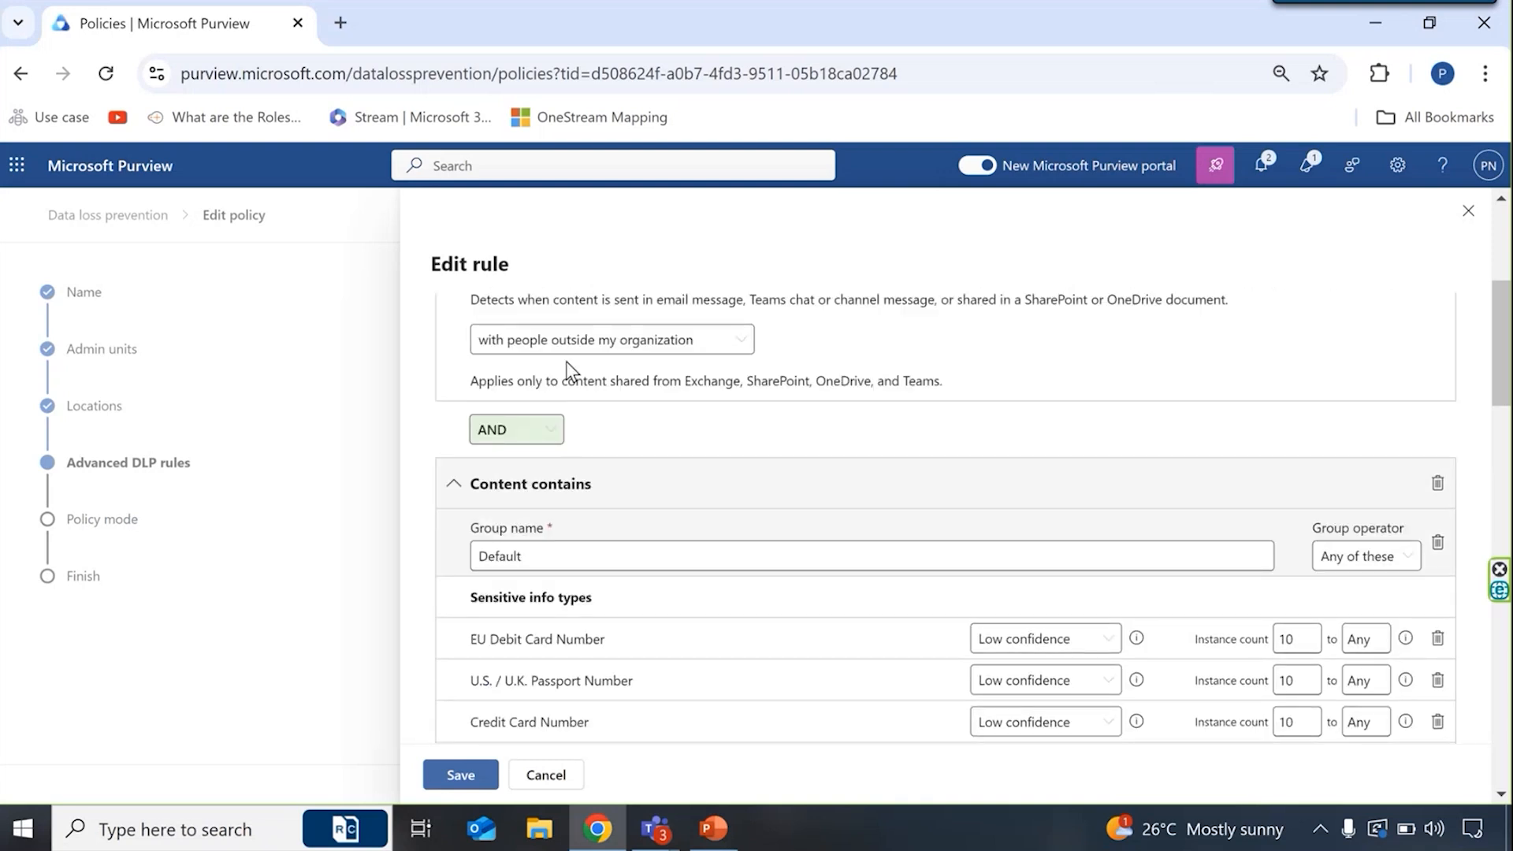
scroll(521, 425, down, 7)
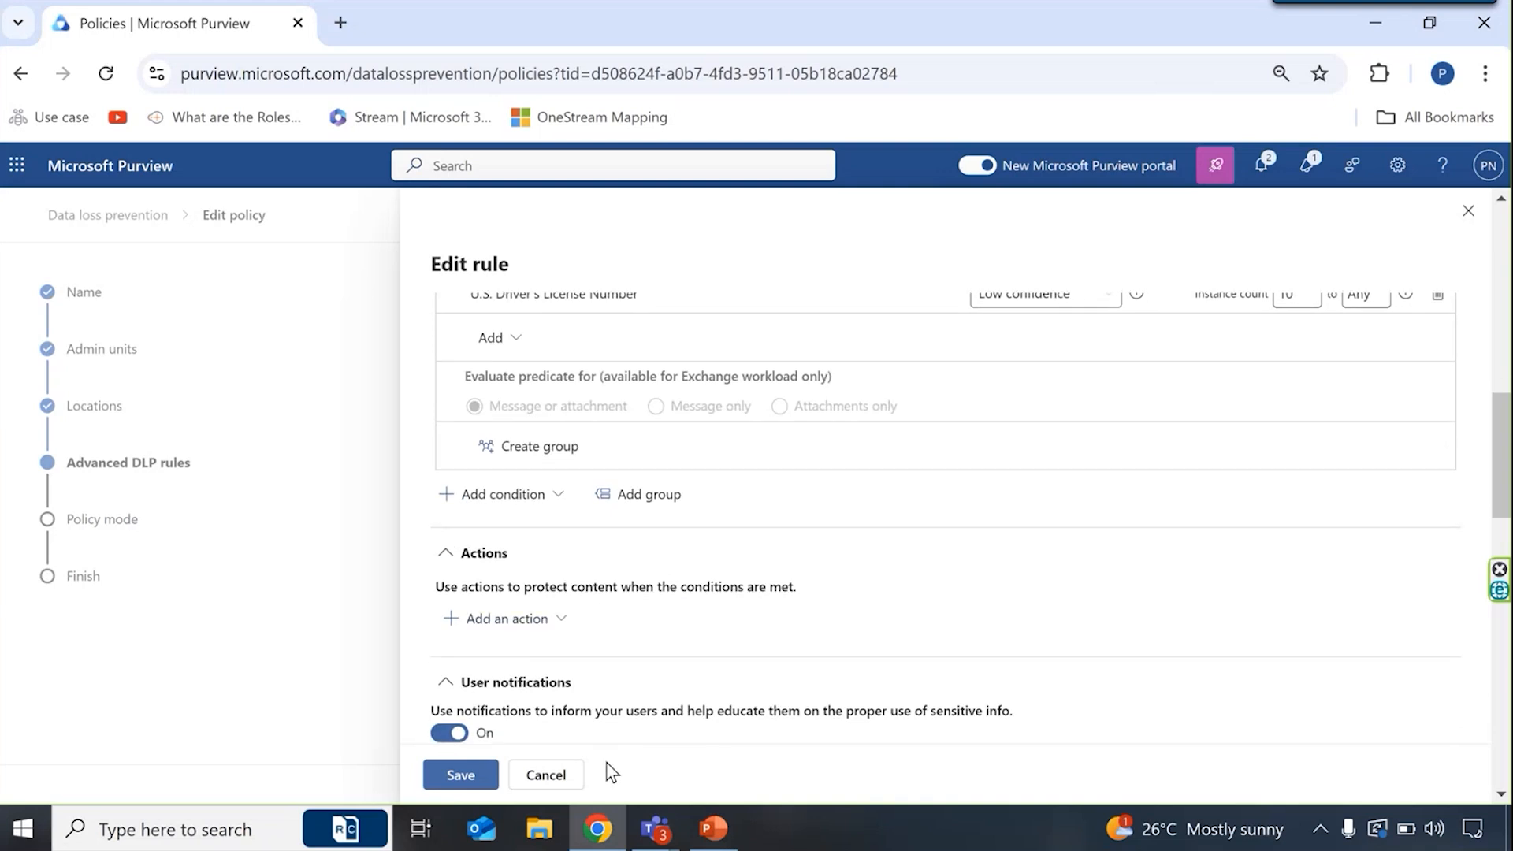
- Save the rule, keep the policy mode at Turn the policy on immediately, and continue to the final review
click(465, 775)
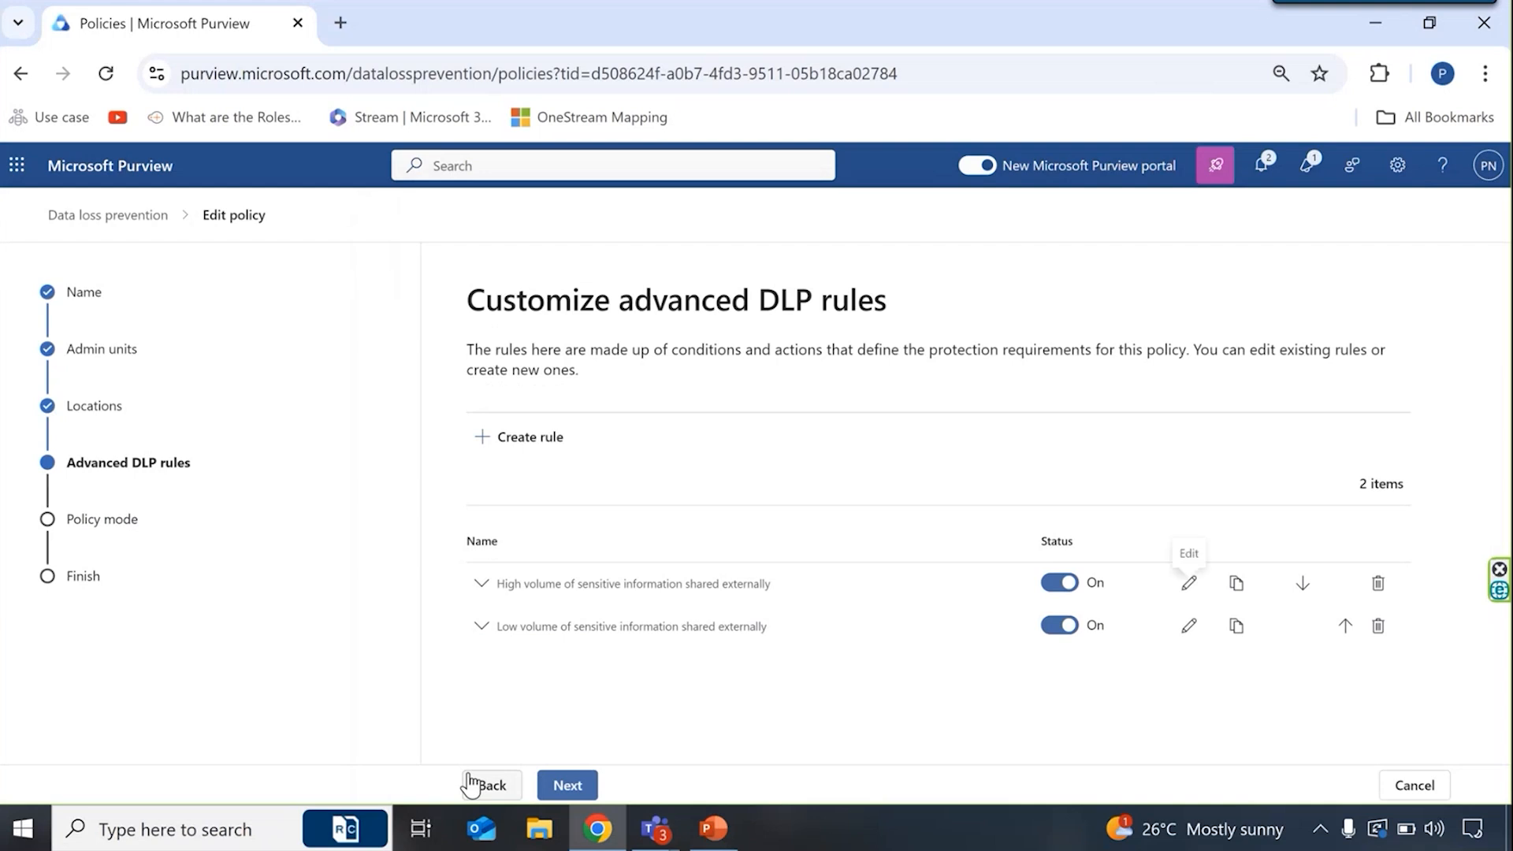
click(568, 785)
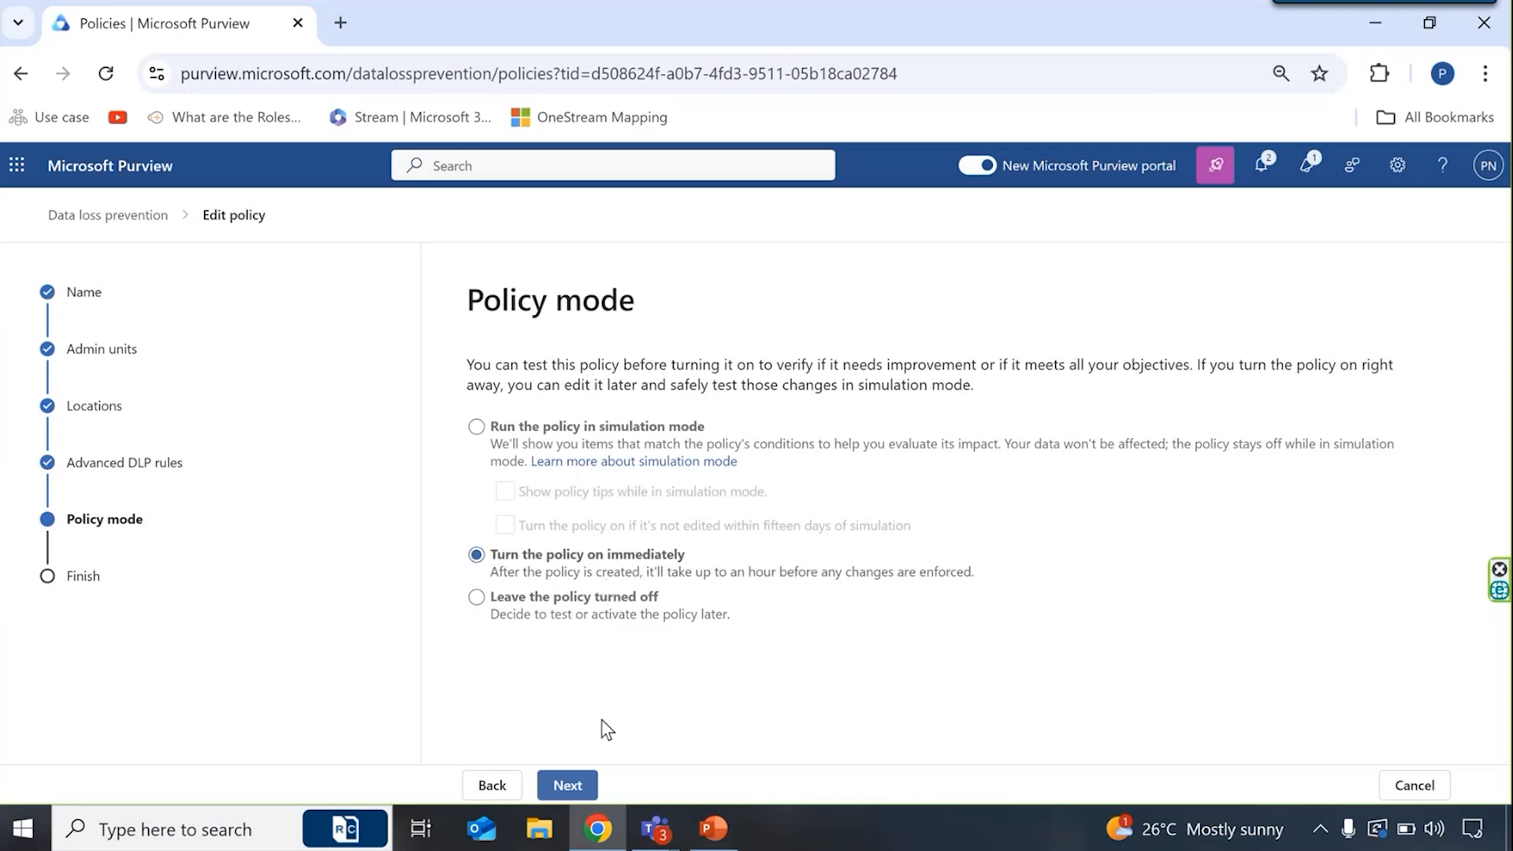
click(562, 787)
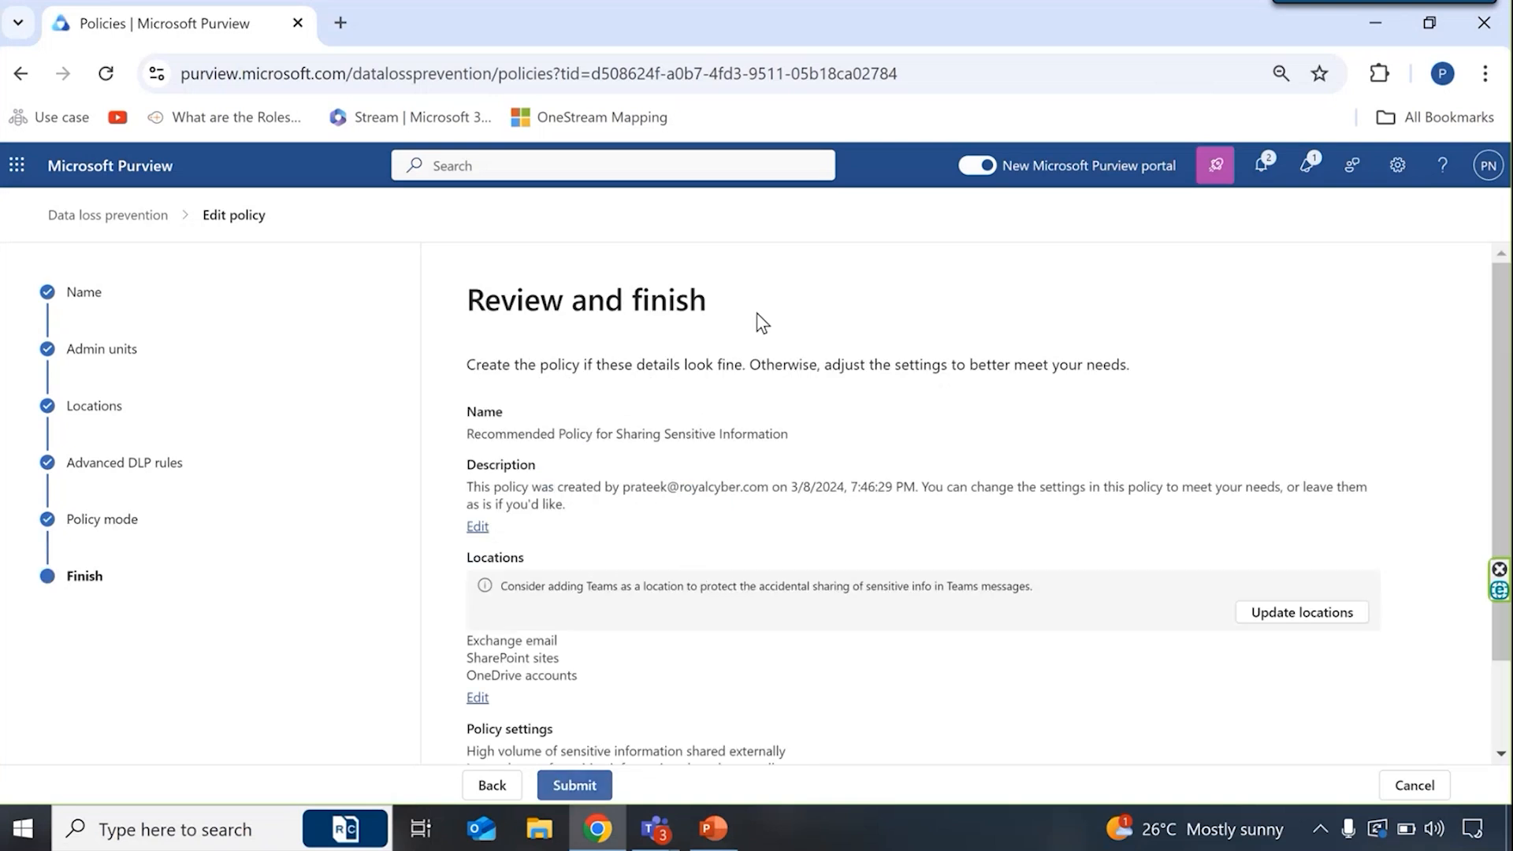
- Review the policy summary, including its name, description, locations, policy settings and turn-on choice
scroll(642, 331, down, 1)
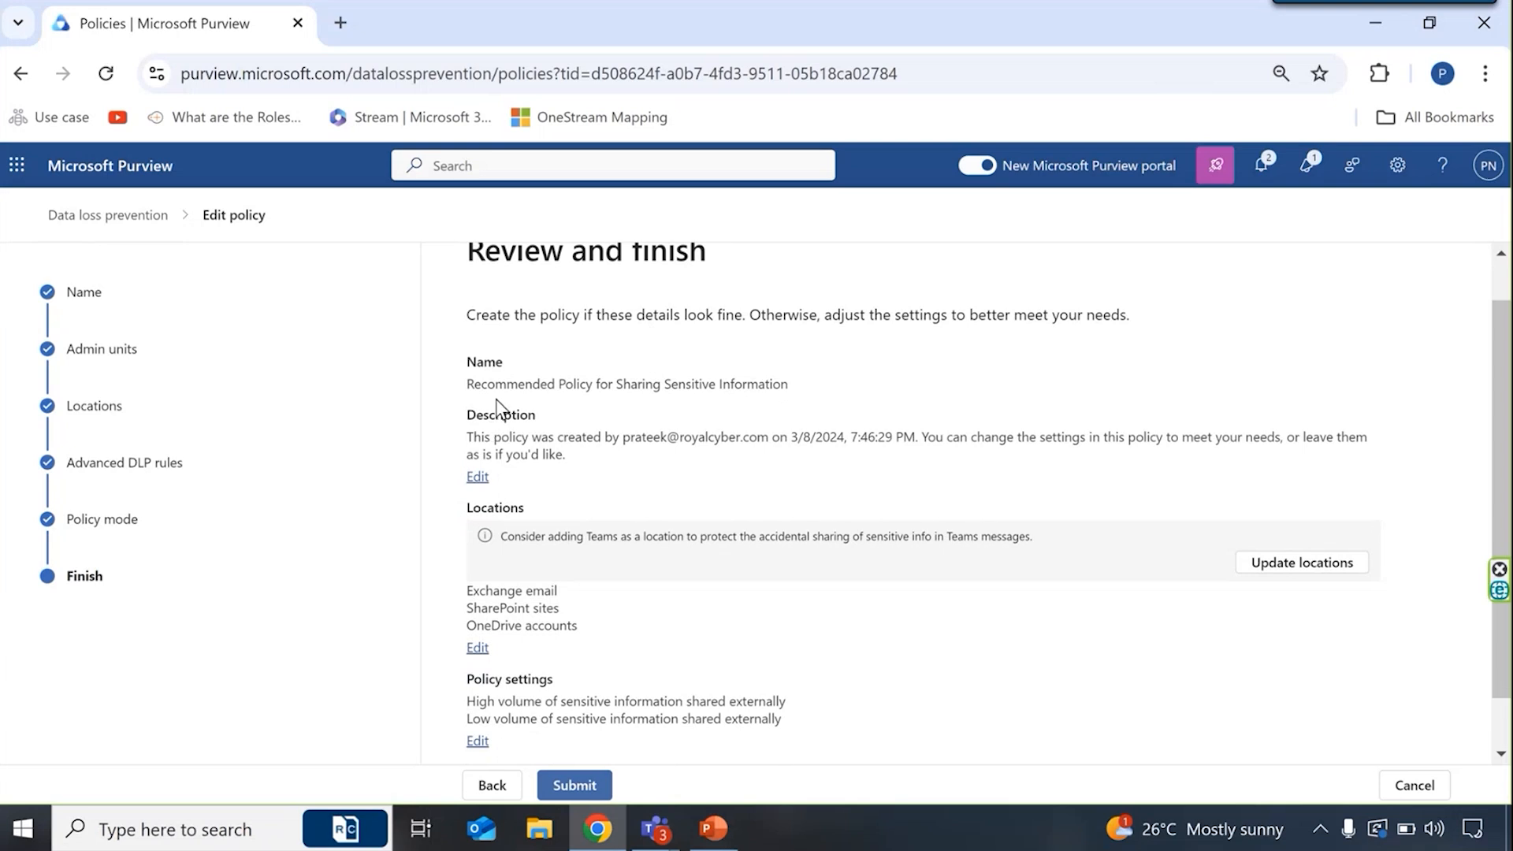
scroll(498, 404, down, 1)
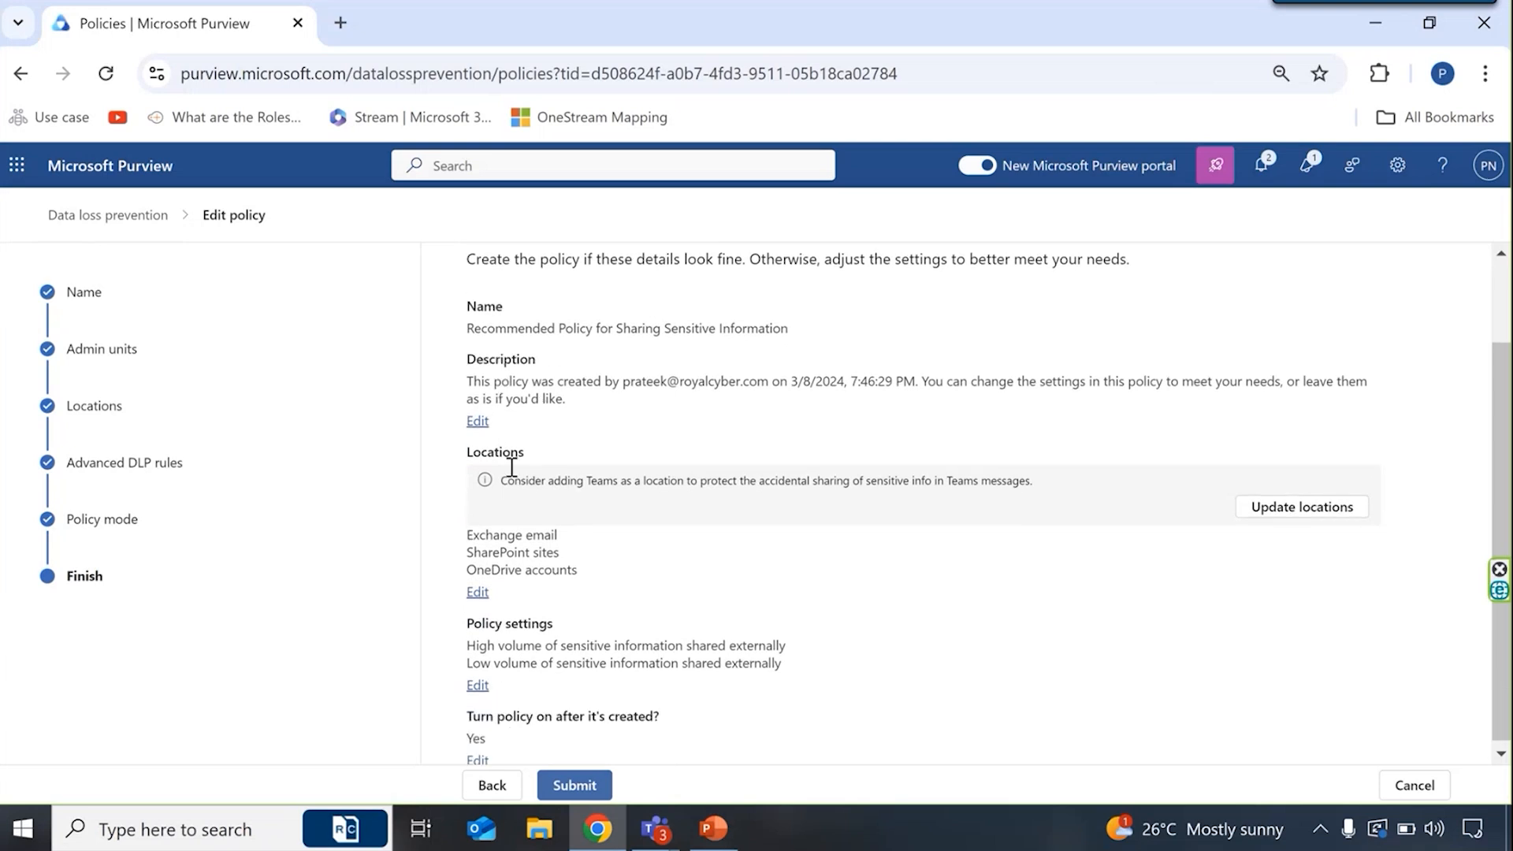
scroll(512, 520, down, 1)
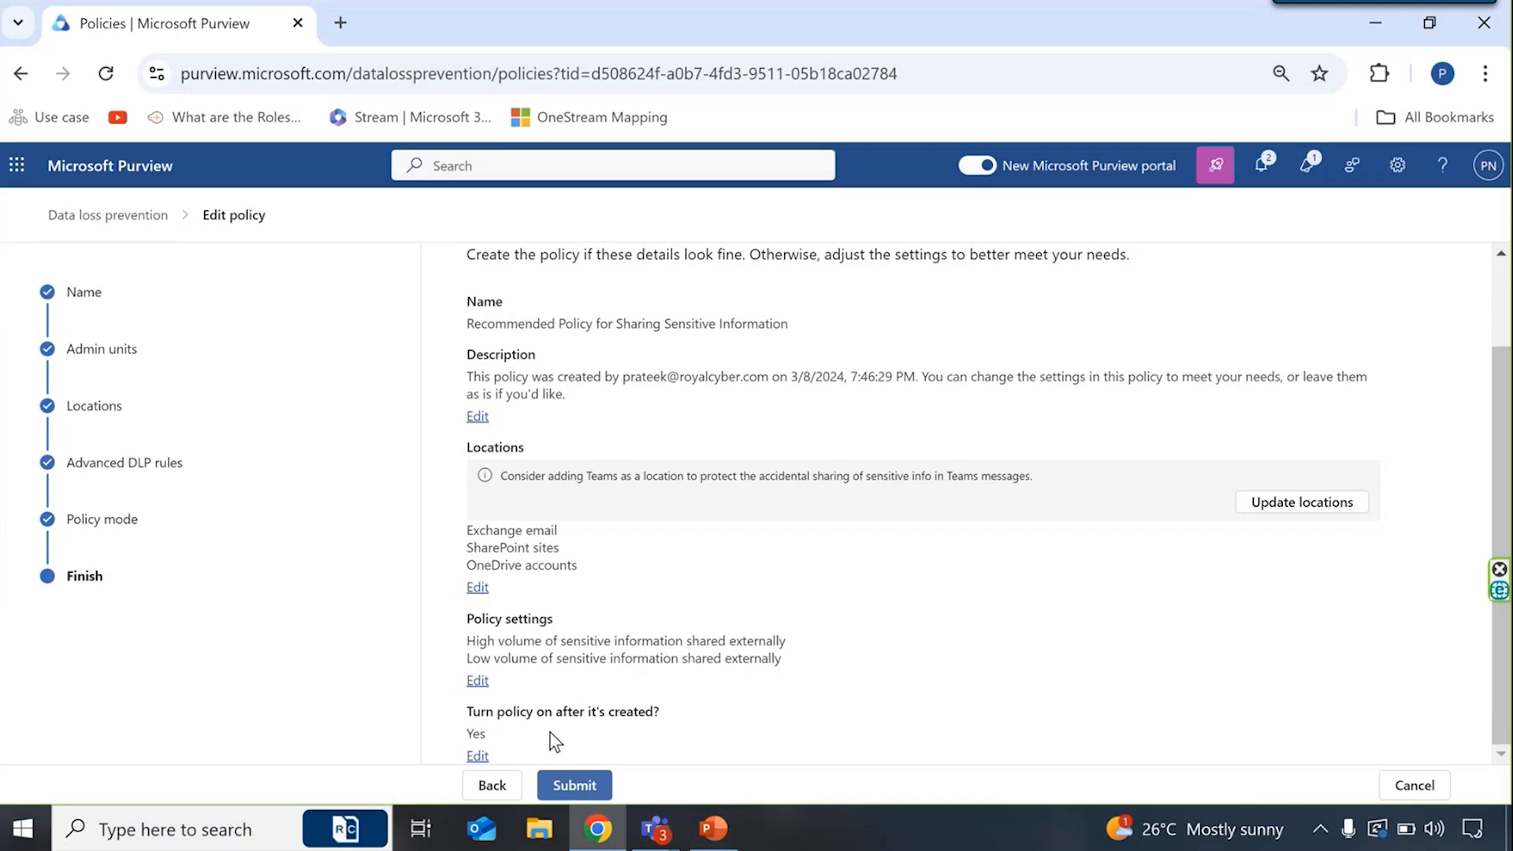
- Submit the policy update, read through the next steps and recommendation on the completion page, and finish the wizard
click(570, 794)
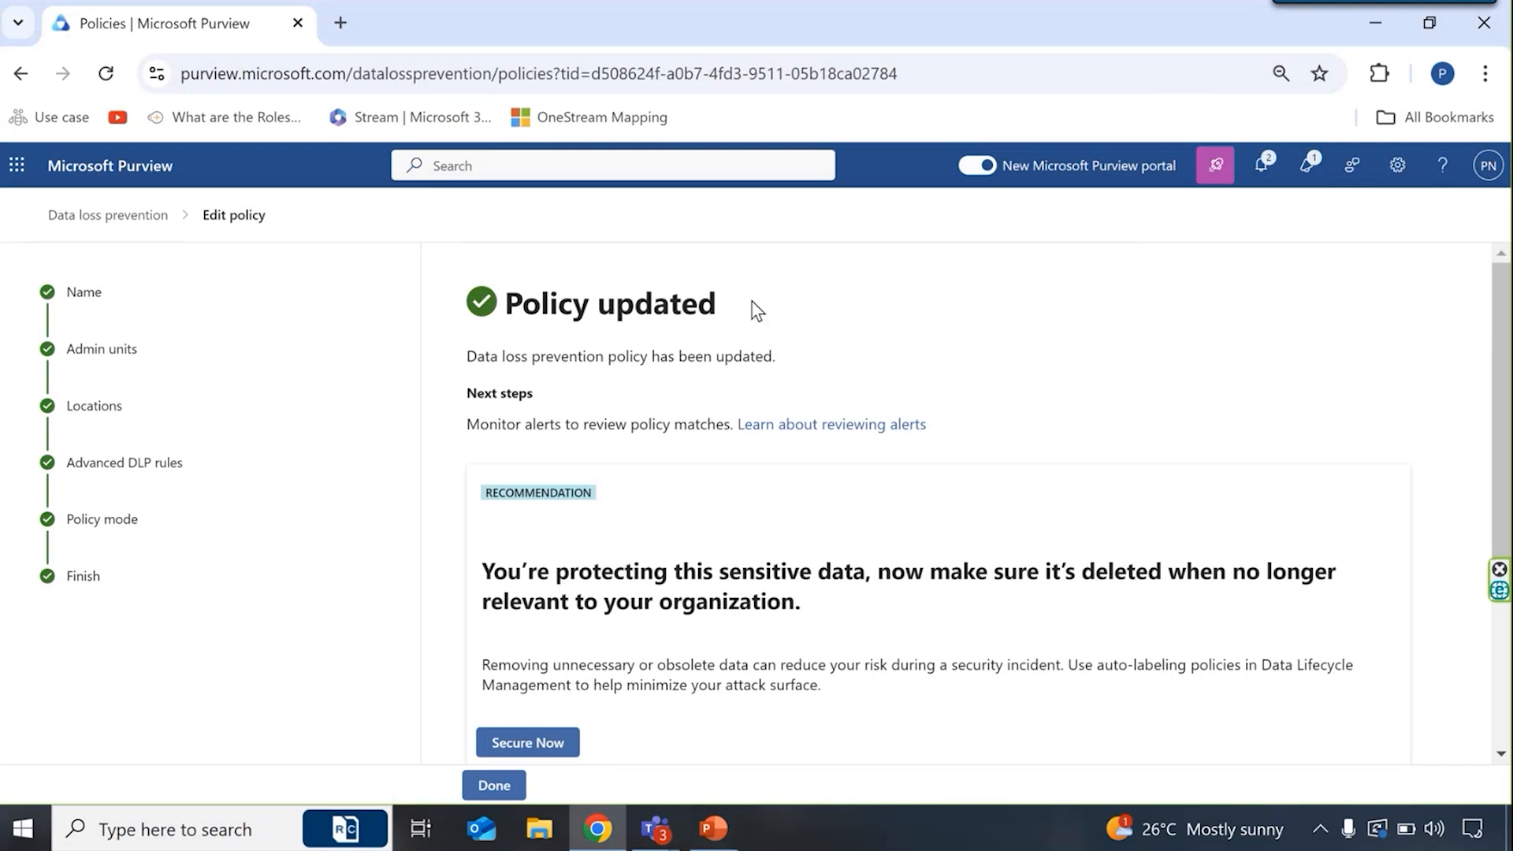
drag(740, 313, 501, 304)
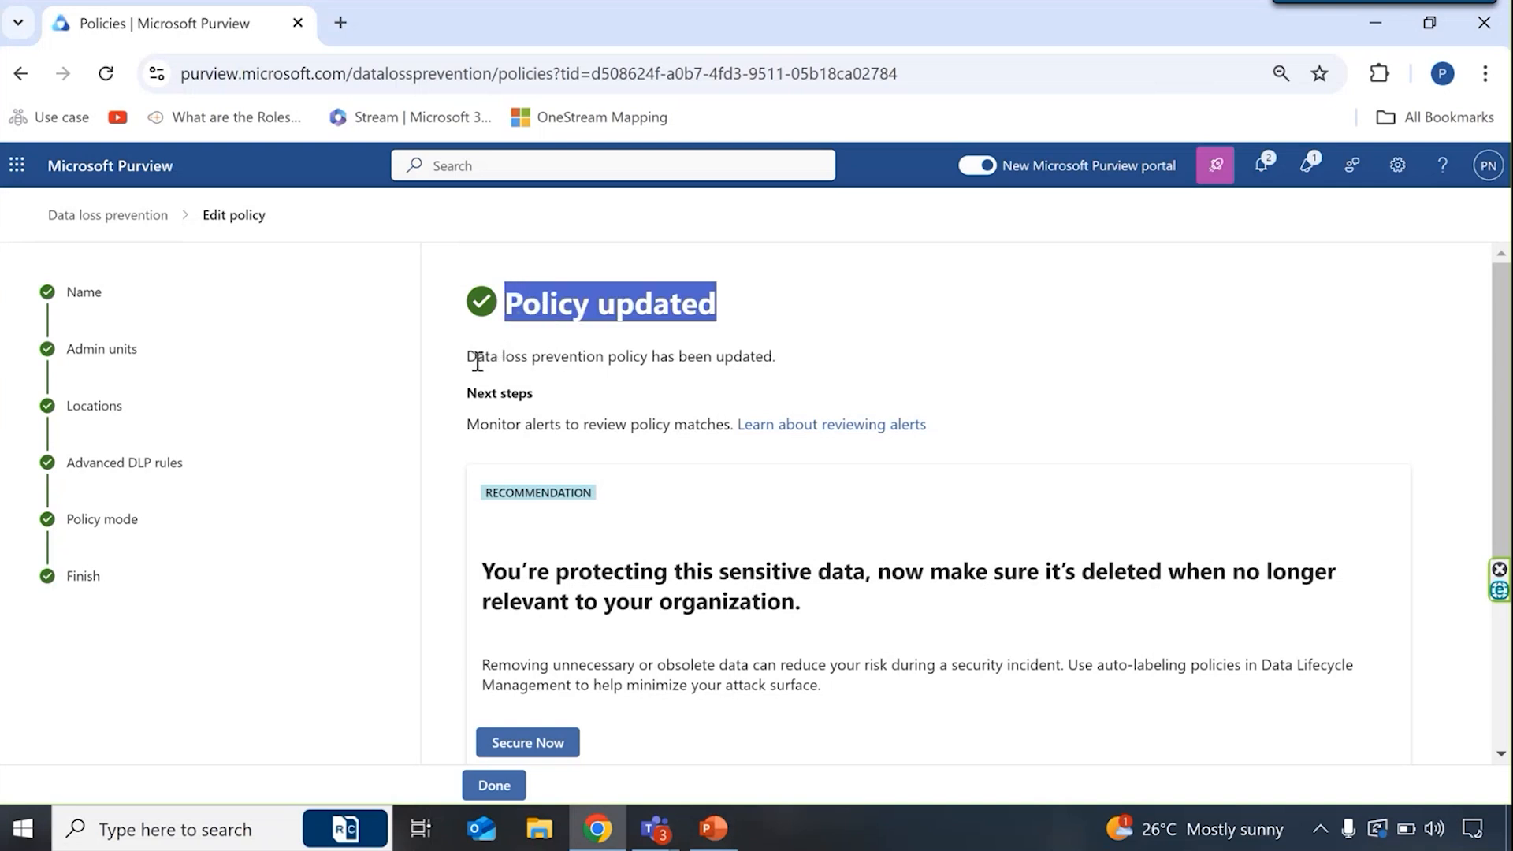
scroll(629, 394, down, 1)
scroll(629, 393, up, 1)
click(617, 402)
scroll(617, 402, down, 1)
click(490, 780)
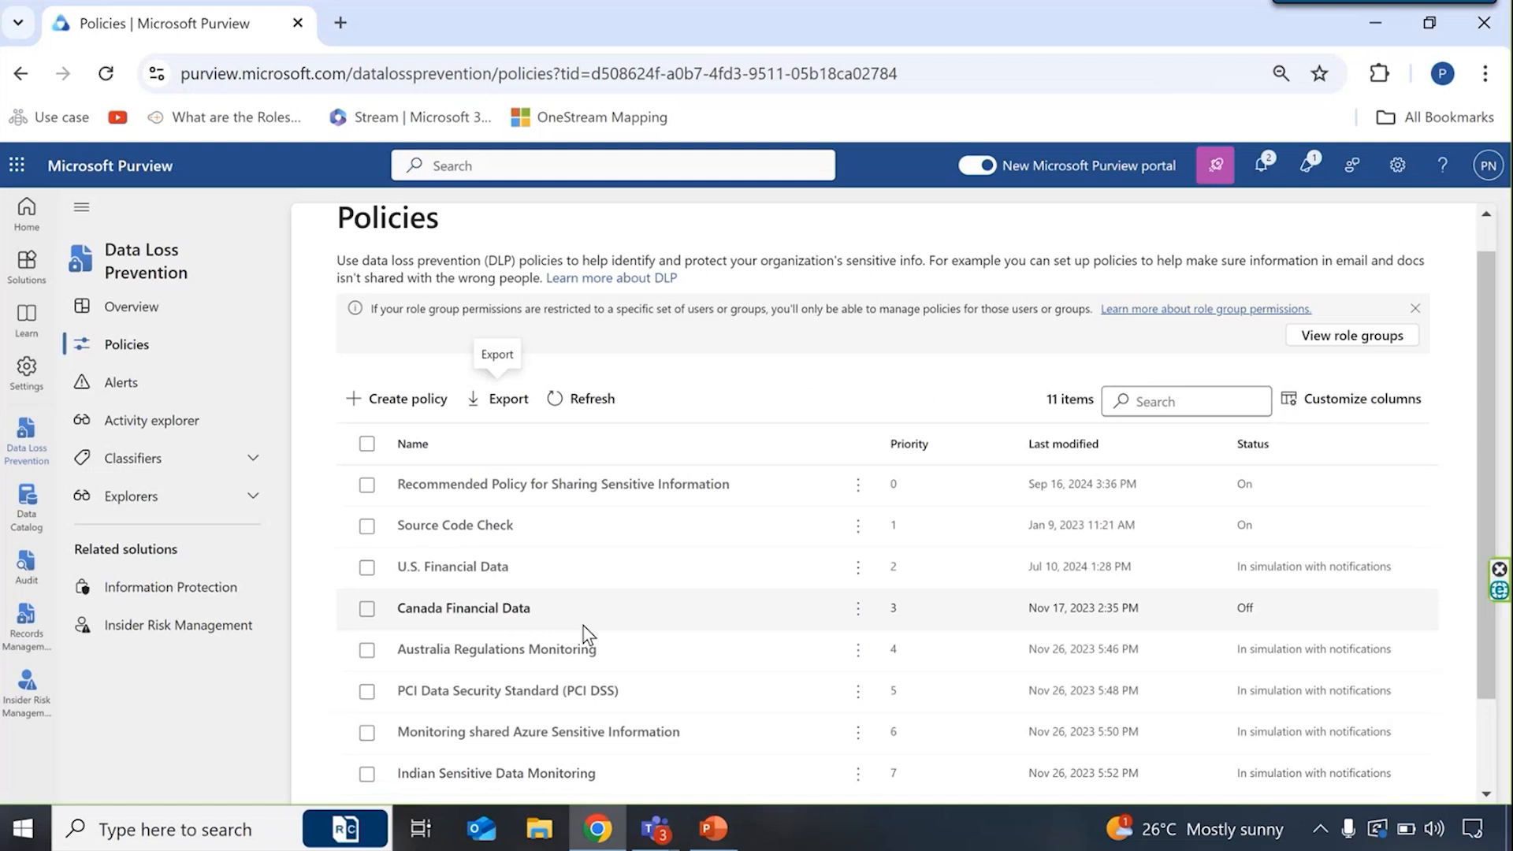
- Check the updated policy in the policies list, and open and close the details of the U.S. Financial Data policy
scroll(588, 634, up, 1)
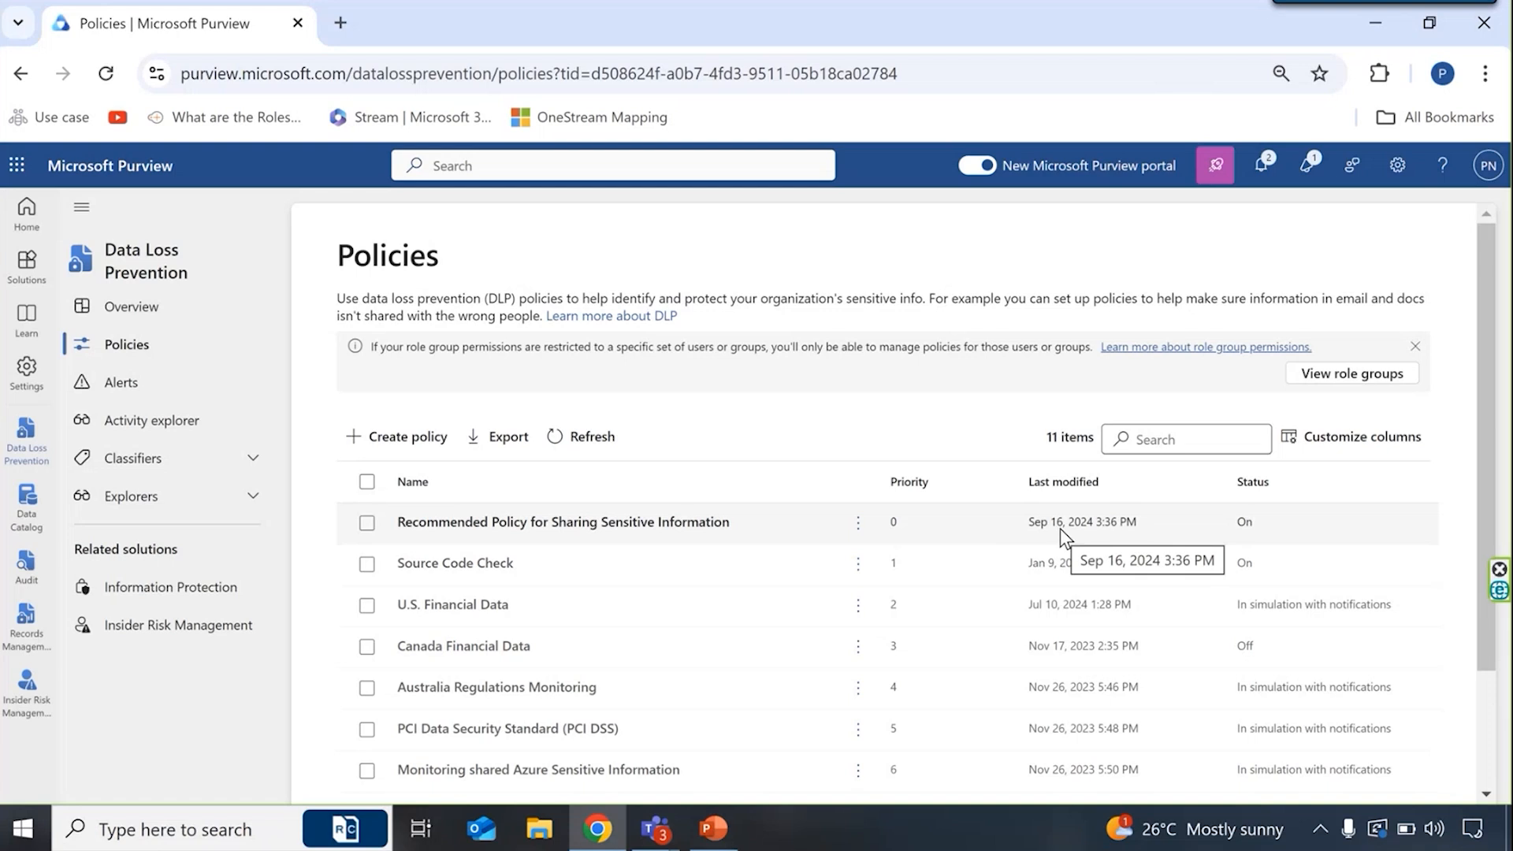
click(470, 611)
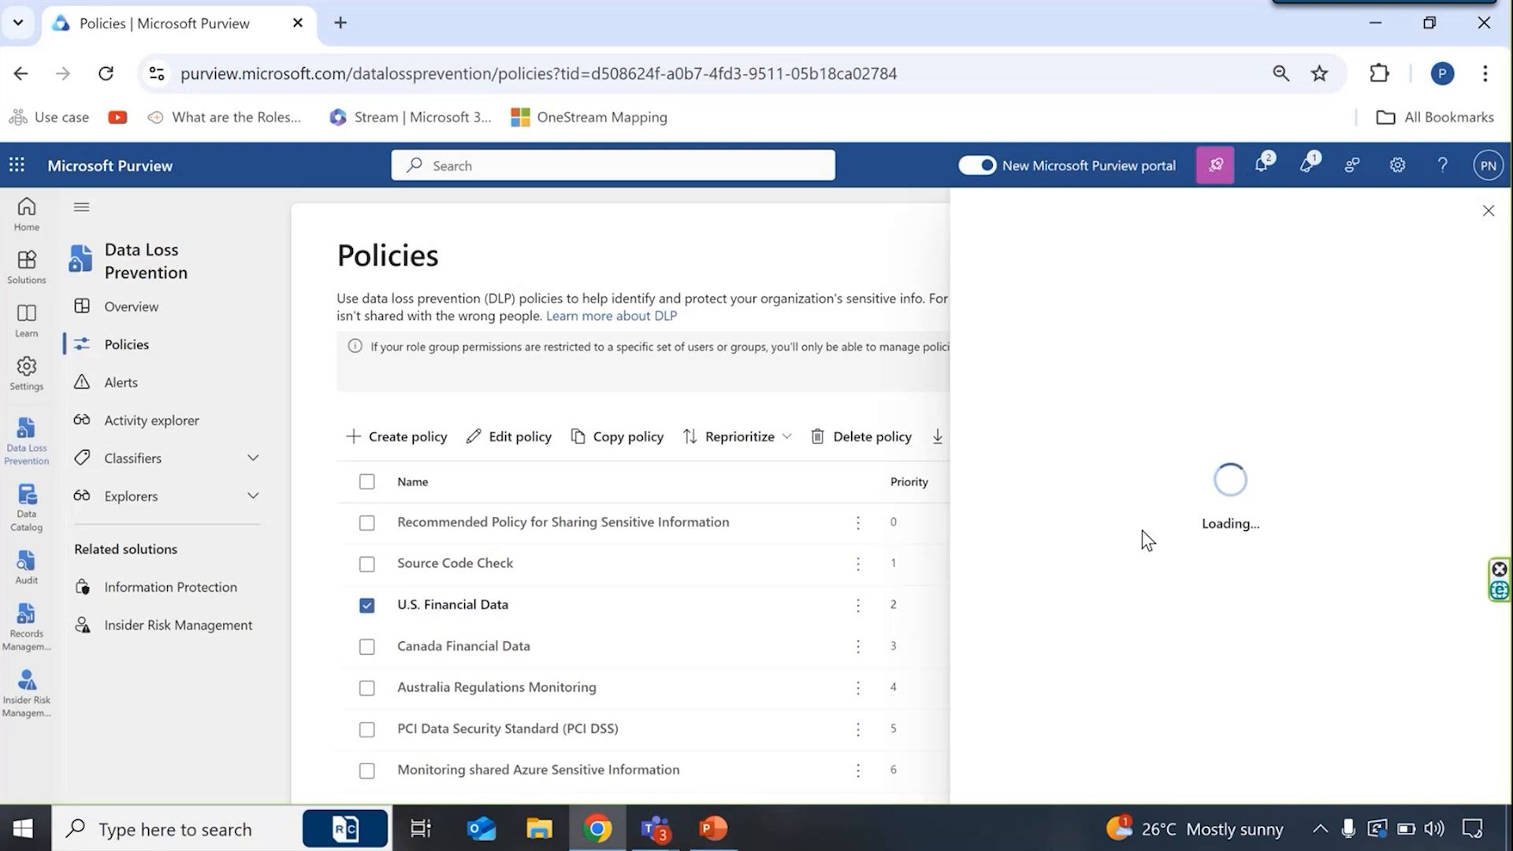
click(1489, 213)
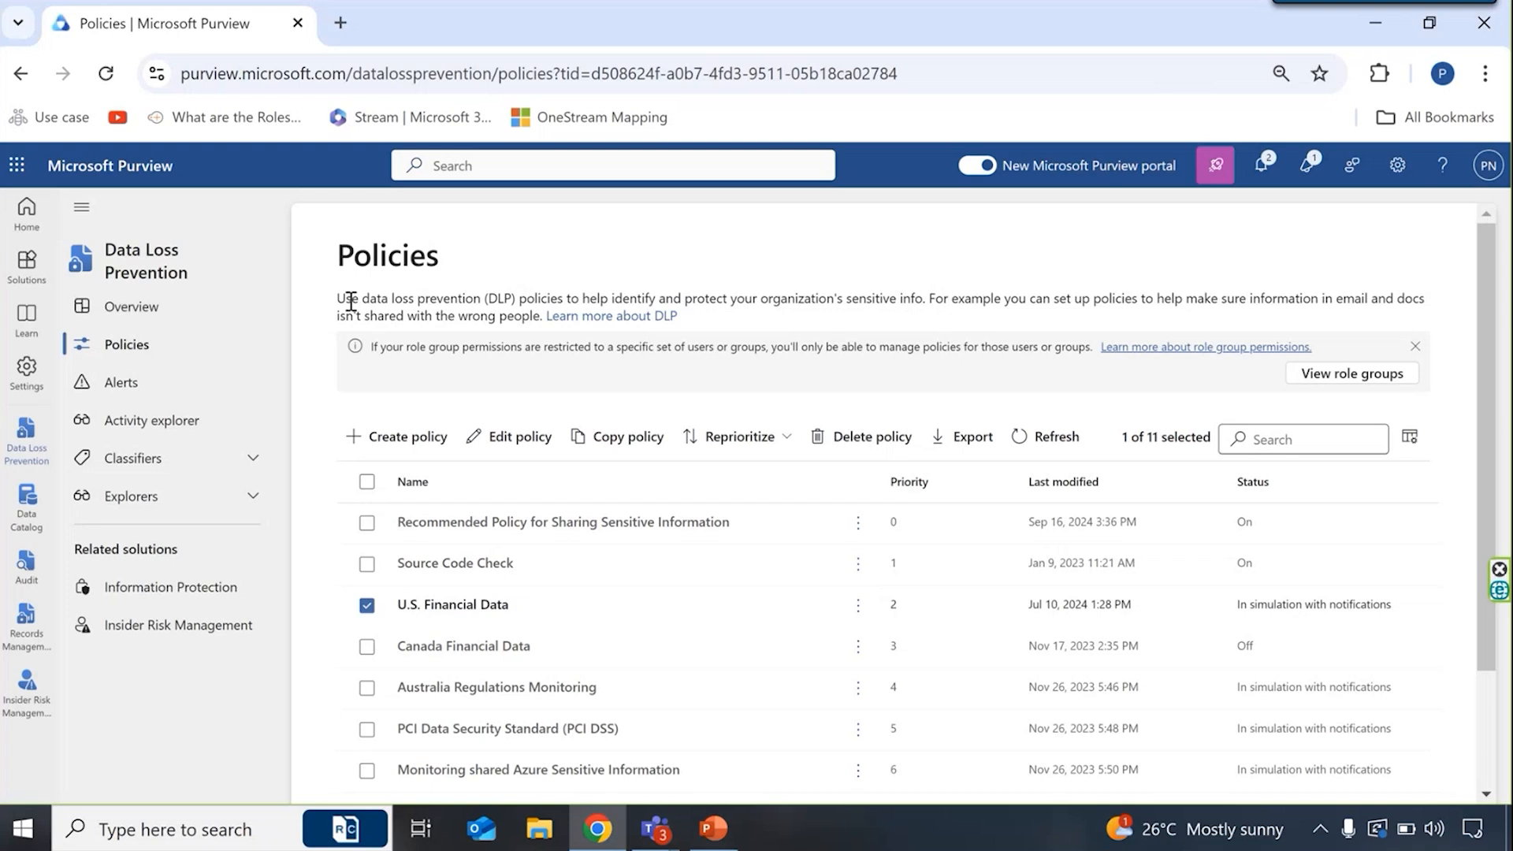
- Display the list of available Purview solutions and related portals
click(27, 268)
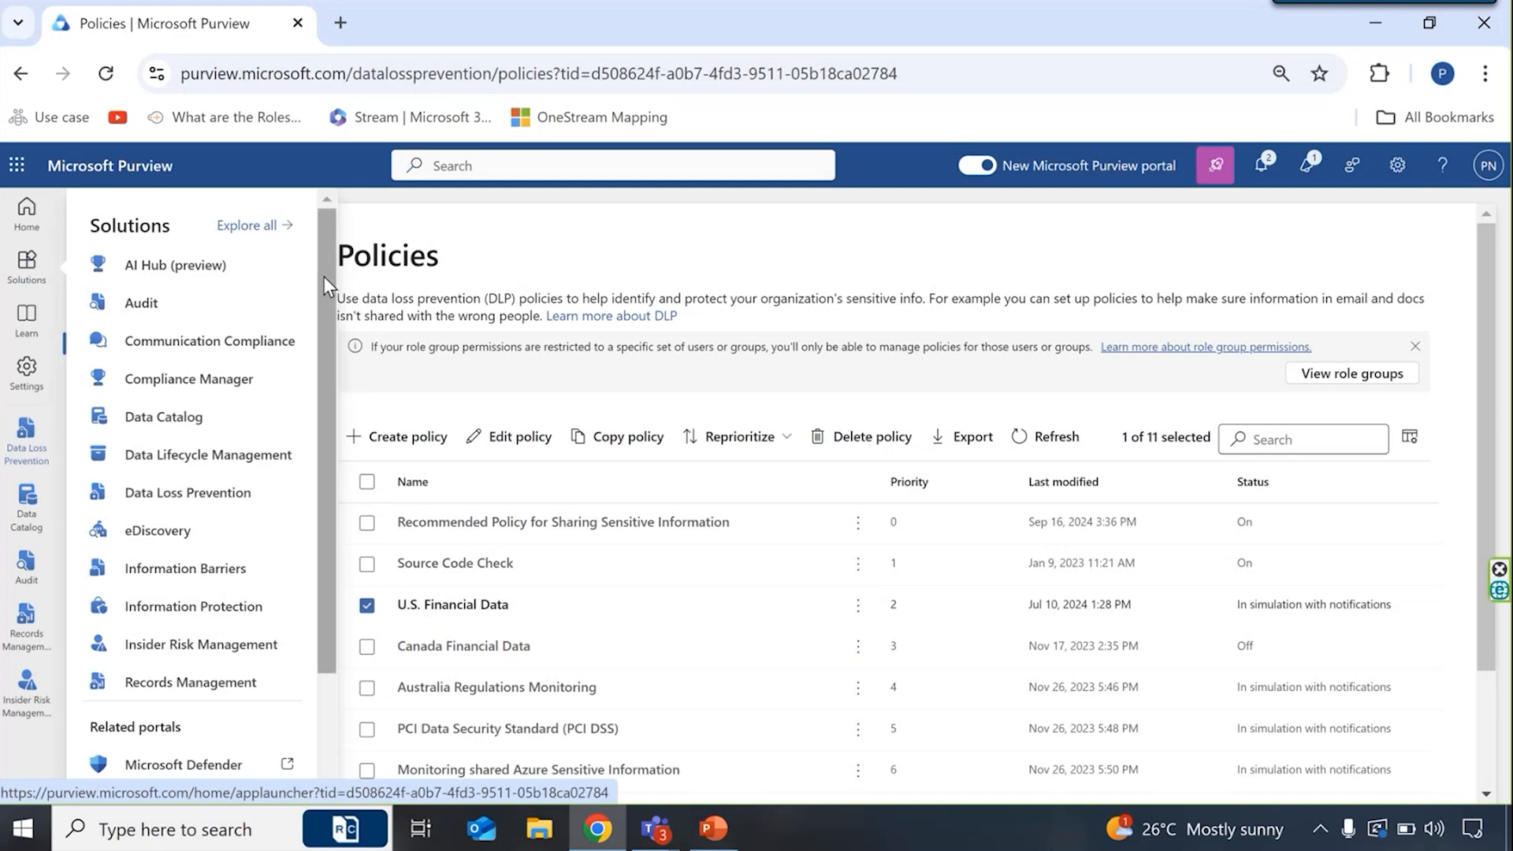
mouse_move(323, 276)
mouse_down()
mouse_move(322, 294)
mouse_move(323, 273)
mouse_up()
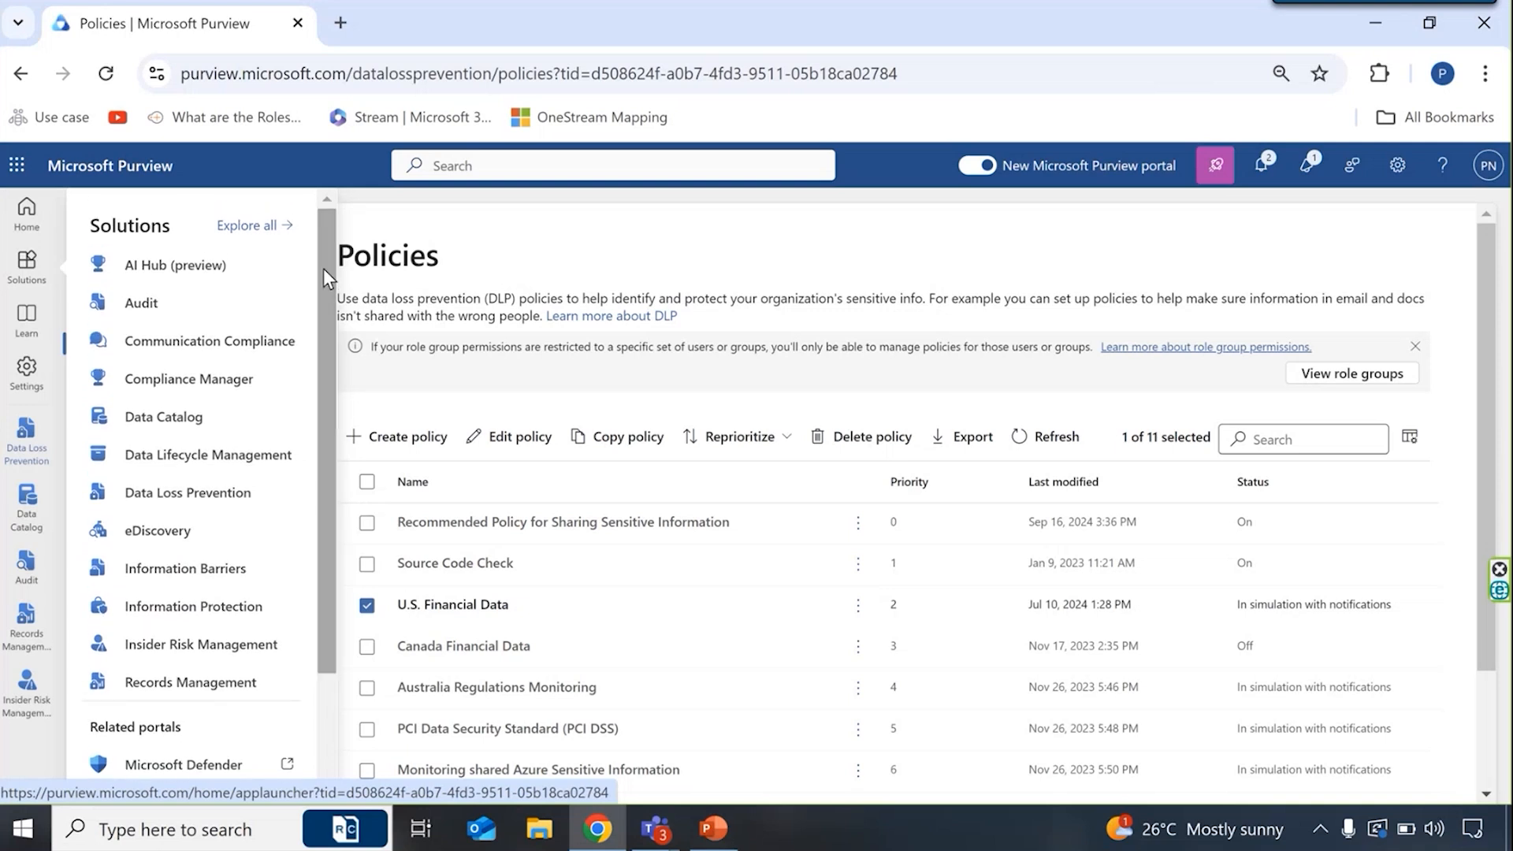